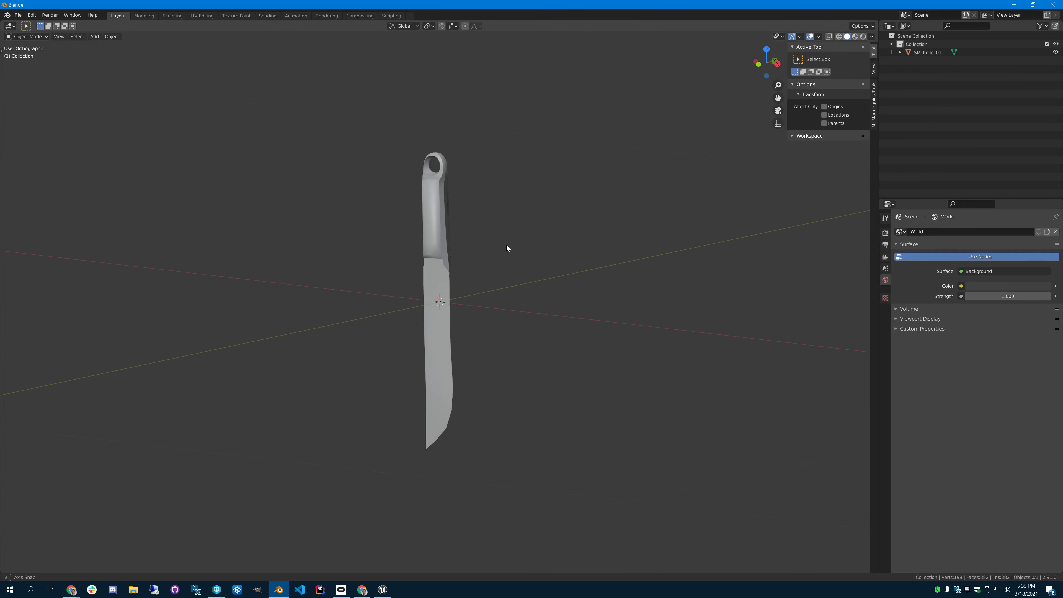
Step: Add a cube mesh at the origin and scale it down uniformly to about 12.2 cm
{"action": "left_click_drag", "start_coordinate": [429, 244], "coordinate": [476, 257], "text": "alt"}
{"action": "key", "text": "F1"}
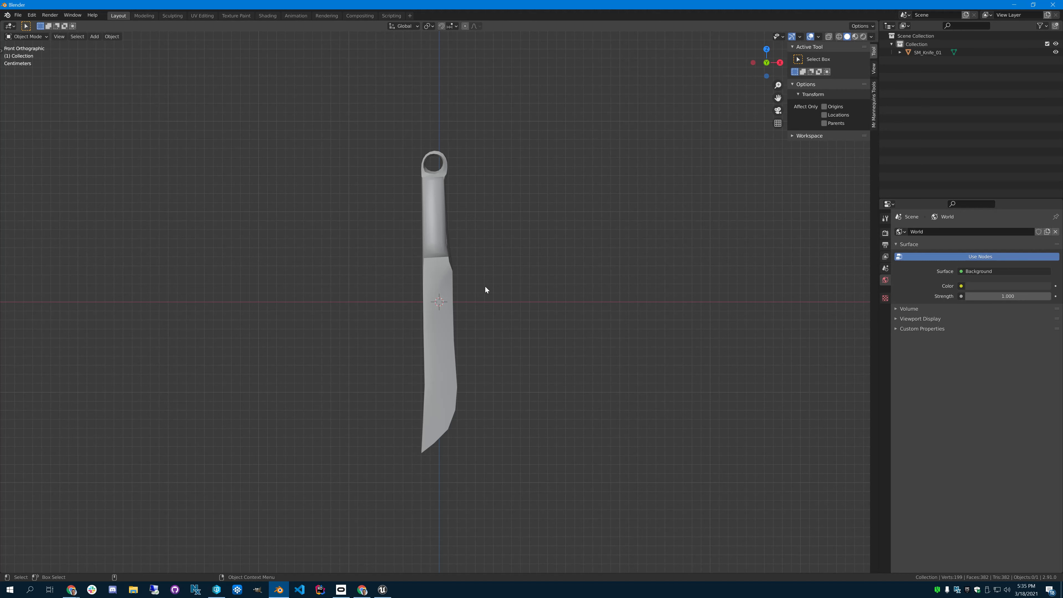
{"action": "key", "text": "shift+a"}
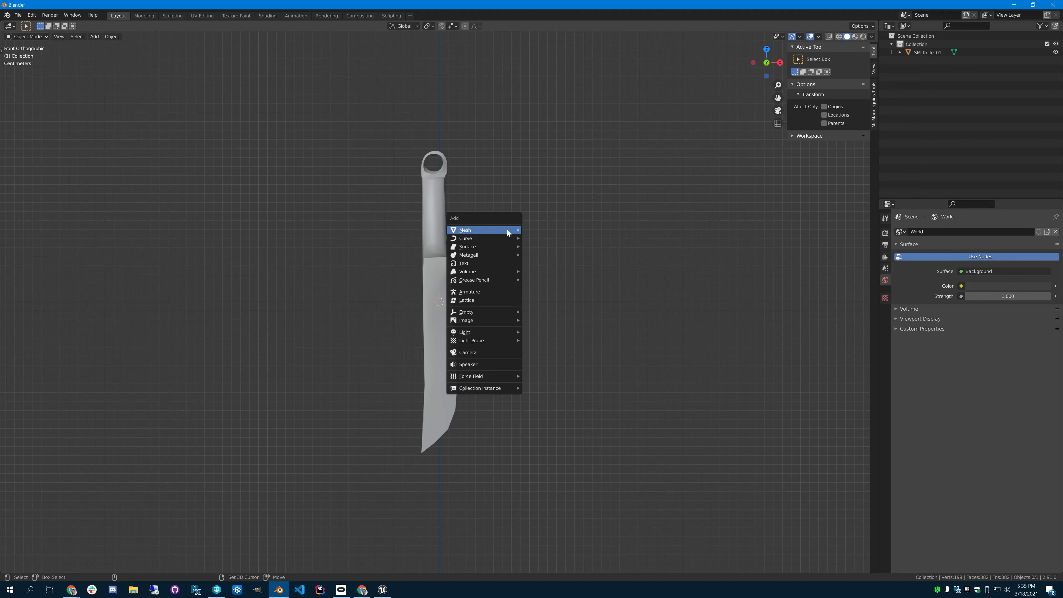
{"action": "mouse_move", "coordinate": [507, 229]}
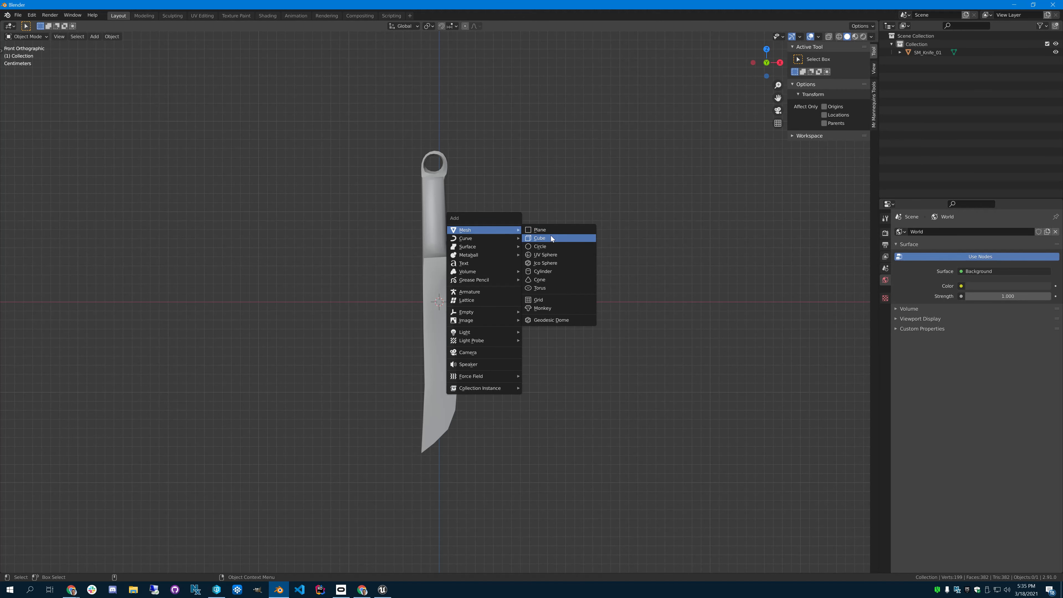
{"action": "left_click", "coordinate": [550, 237]}
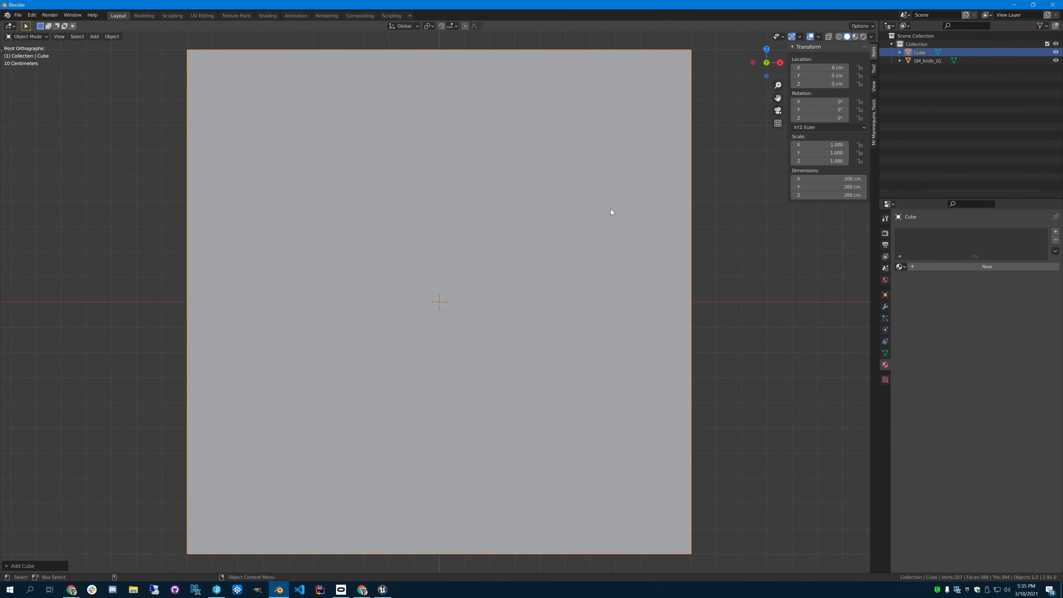
{"action": "key", "text": "s"}
{"action": "left_click", "coordinate": [448, 297]}
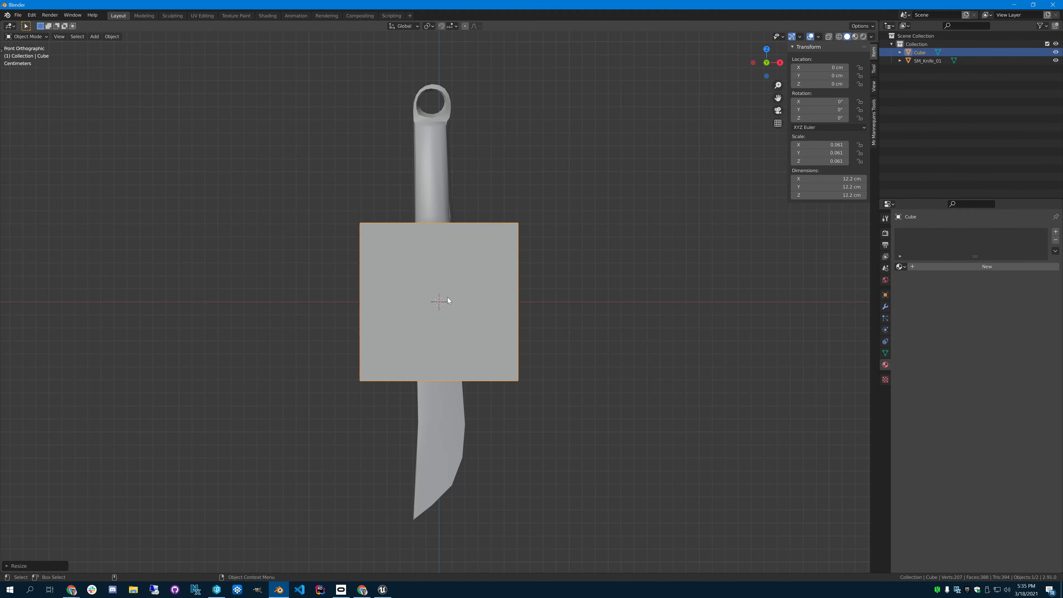
Step: Enlarge the cube uniformly to about 16.2 cm and lower it along Z over the knife blade
{"action": "key", "text": "g"}
{"action": "key", "text": "z"}
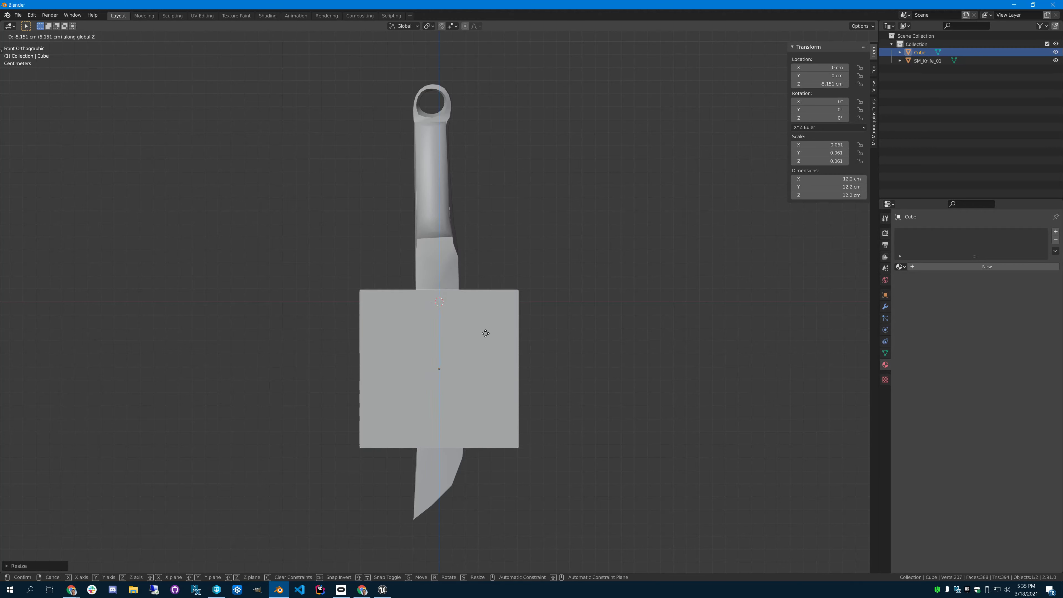
{"action": "left_click", "coordinate": [491, 319]}
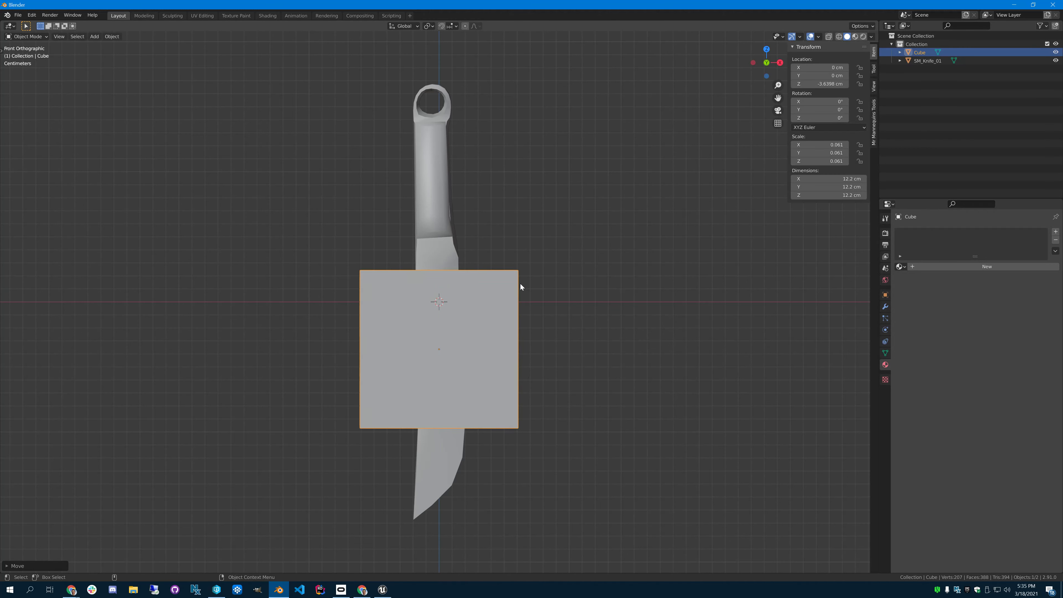
{"action": "key", "text": "s"}
{"action": "left_click", "coordinate": [542, 261]}
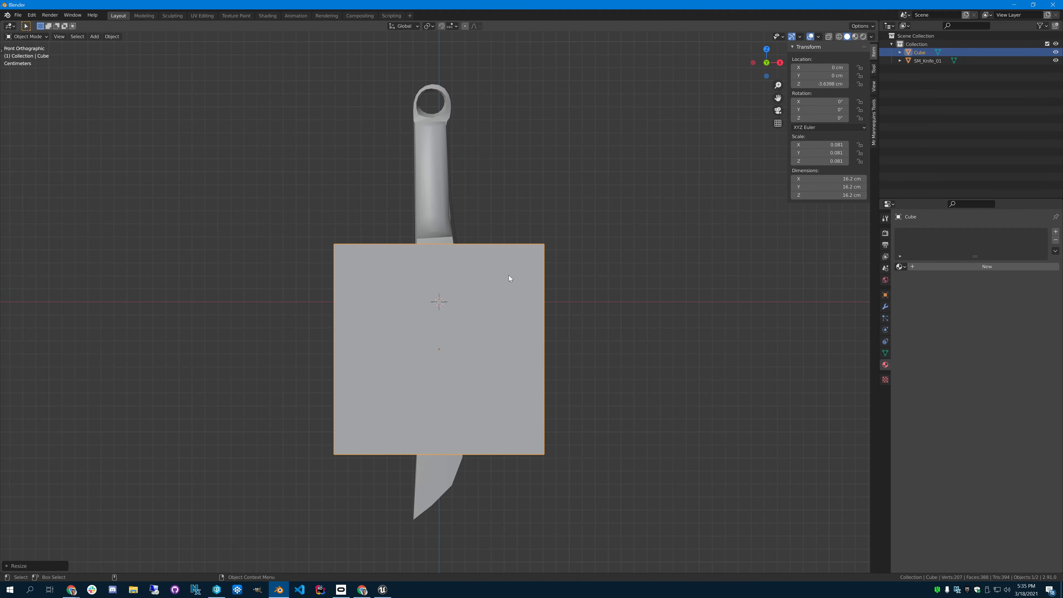
{"action": "key", "text": "g"}
{"action": "key", "text": "z"}
{"action": "left_click", "coordinate": [528, 268]}
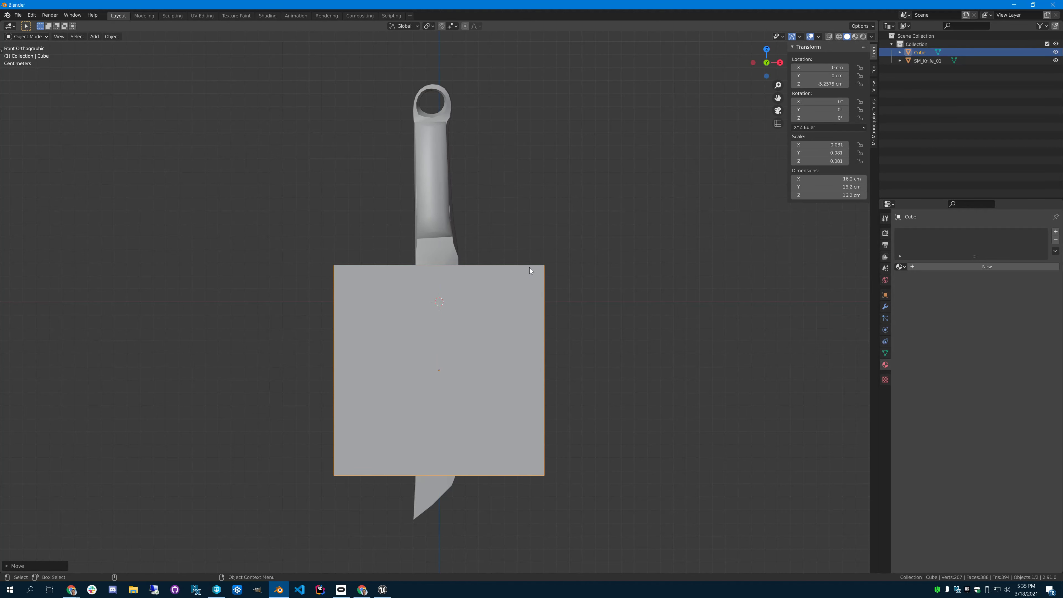
Step: Stretch the cube along Z to about 21.9 cm and lower it so it encloses the blade from handle base to tip
{"action": "key", "text": "s"}
{"action": "key", "text": "z"}
{"action": "left_click", "coordinate": [554, 239]}
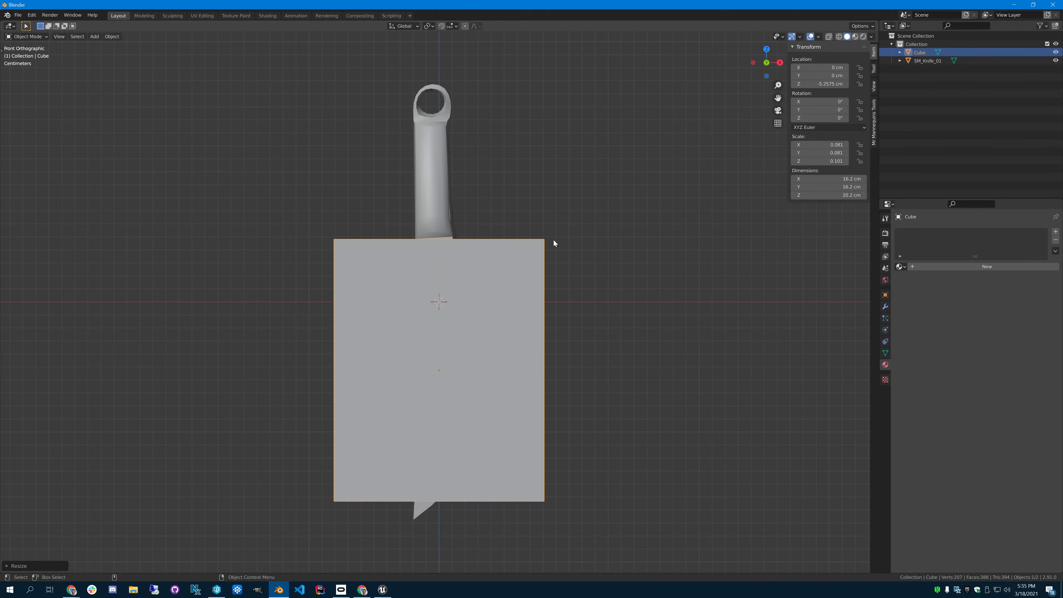
{"action": "key", "text": "g"}
{"action": "key", "text": "z"}
{"action": "left_click", "coordinate": [520, 275]}
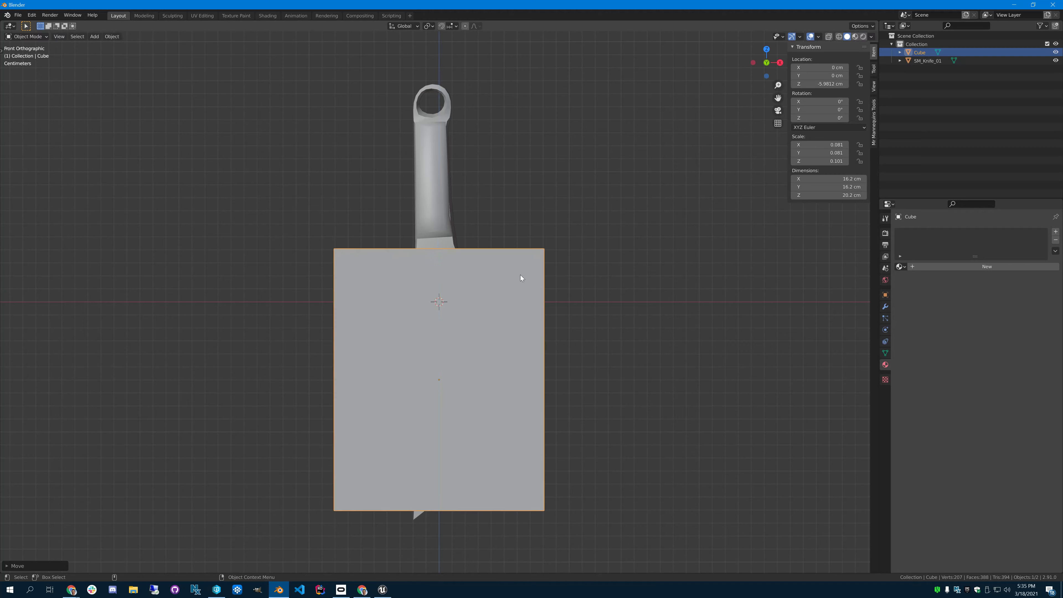
{"action": "key", "text": "s"}
{"action": "key", "text": "z"}
{"action": "left_click", "coordinate": [560, 248]}
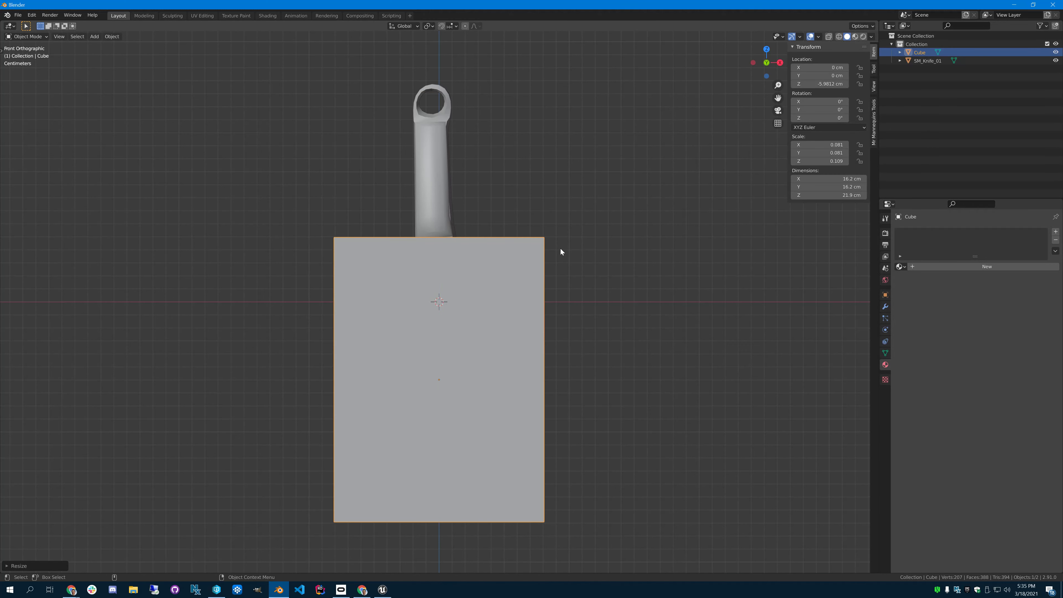
Step: Display the knife and the enclosing cube in wireframe shading
{"action": "middle_click_drag", "start_coordinate": [560, 249], "coordinate": [604, 272]}
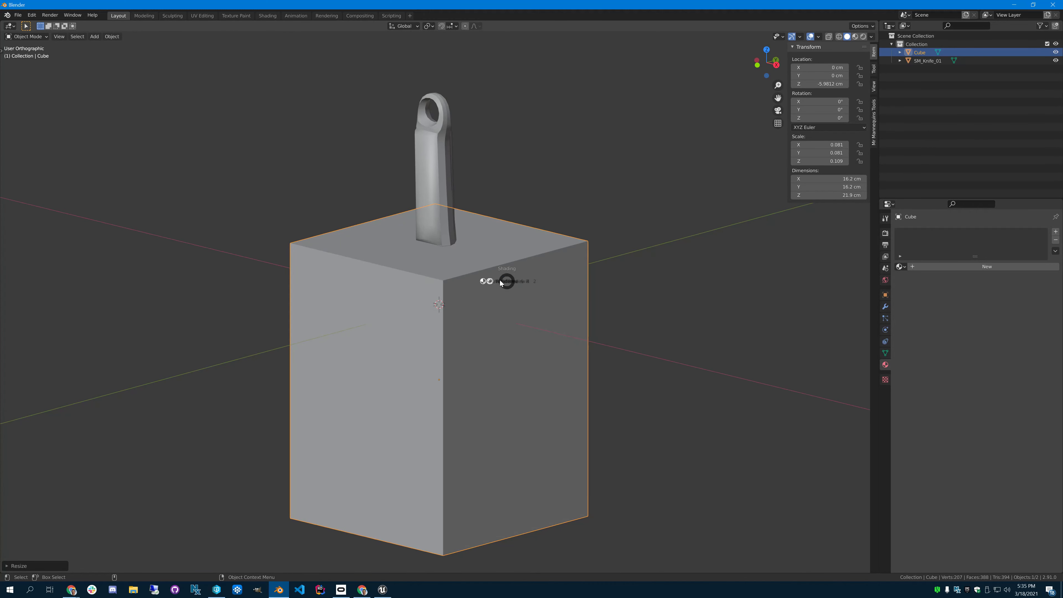
{"action": "left_click", "coordinate": [426, 284]}
{"action": "scroll", "coordinate": [498, 289], "scroll_direction": "down", "scroll_amount": 1}
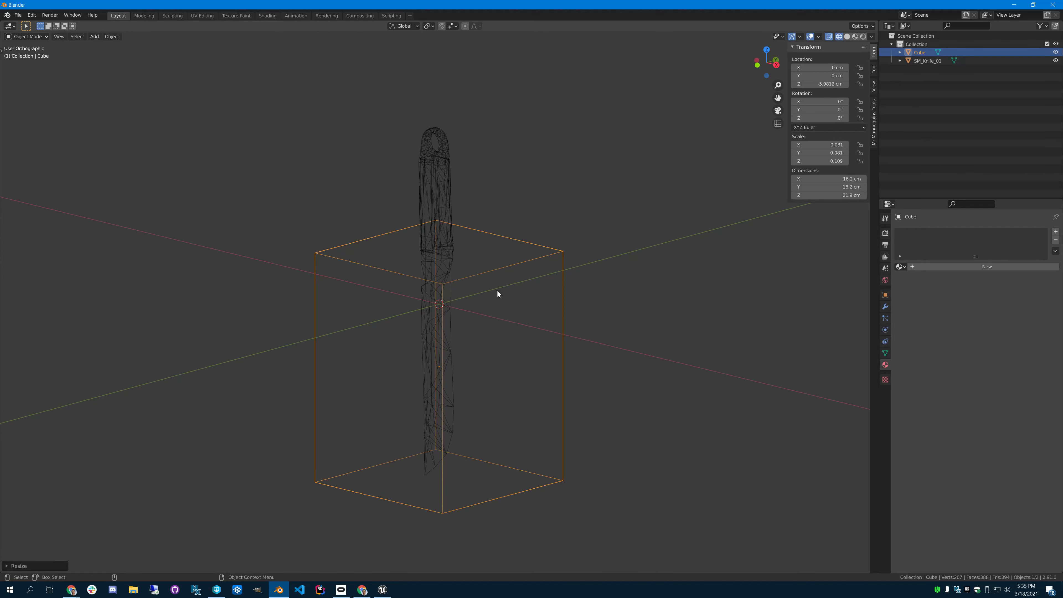
{"action": "key", "text": "z"}
{"action": "left_click", "coordinate": [464, 280]}
{"action": "middle_click_drag", "start_coordinate": [464, 280], "coordinate": [442, 289]}
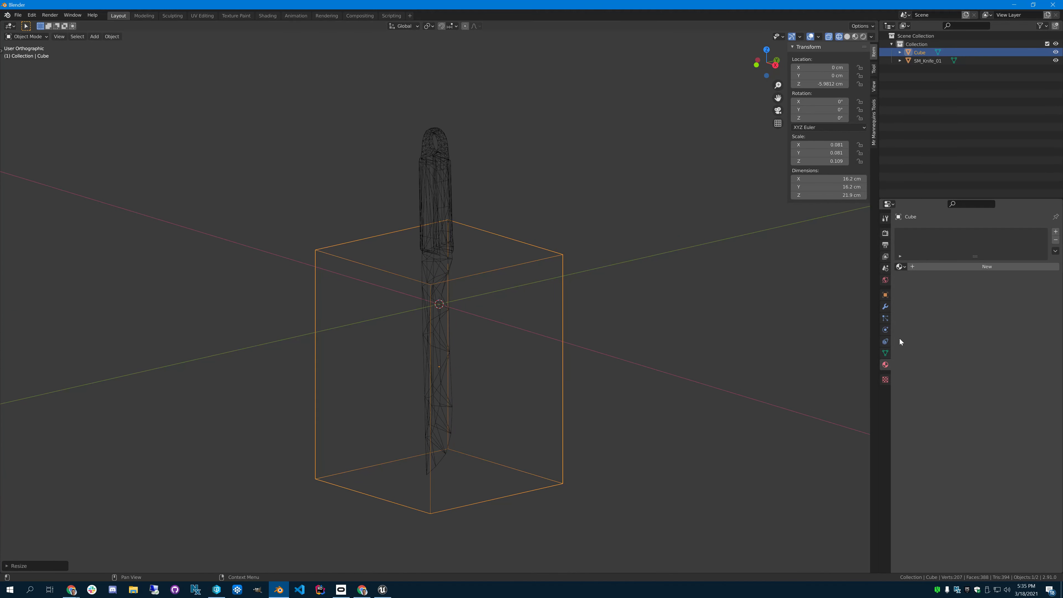
Step: Add a Shrinkwrap modifier to the cube with SM_Knife_01 as its target
{"action": "left_click", "coordinate": [885, 307]}
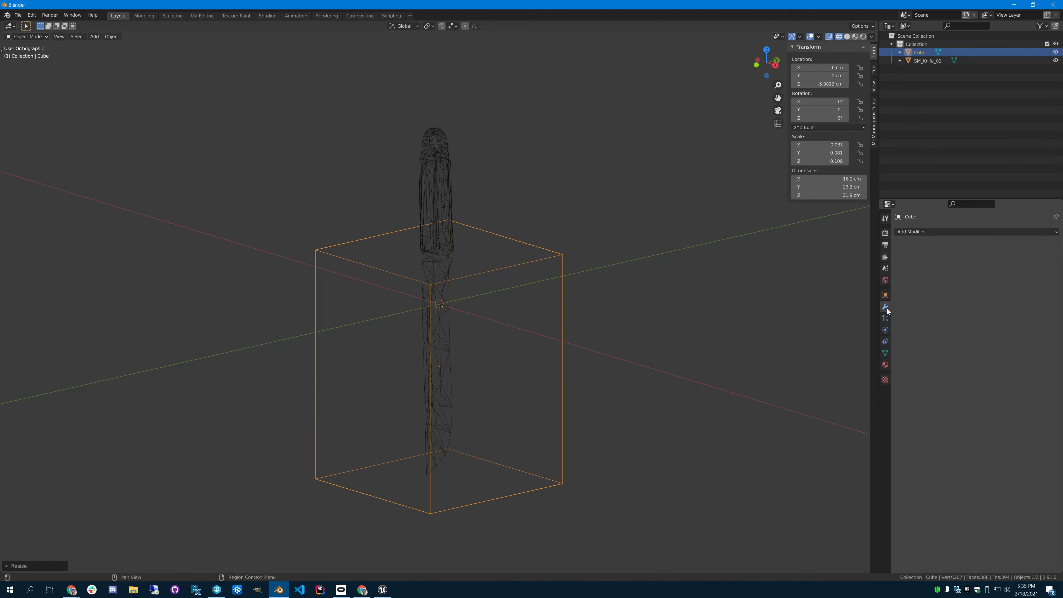
{"action": "left_click", "coordinate": [933, 231]}
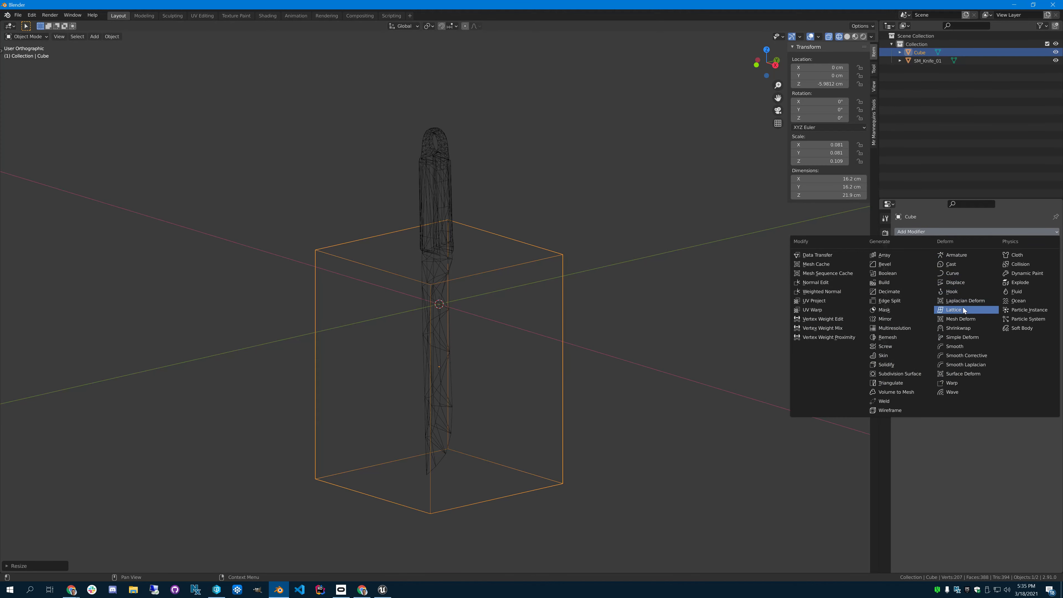
{"action": "left_click", "coordinate": [960, 329]}
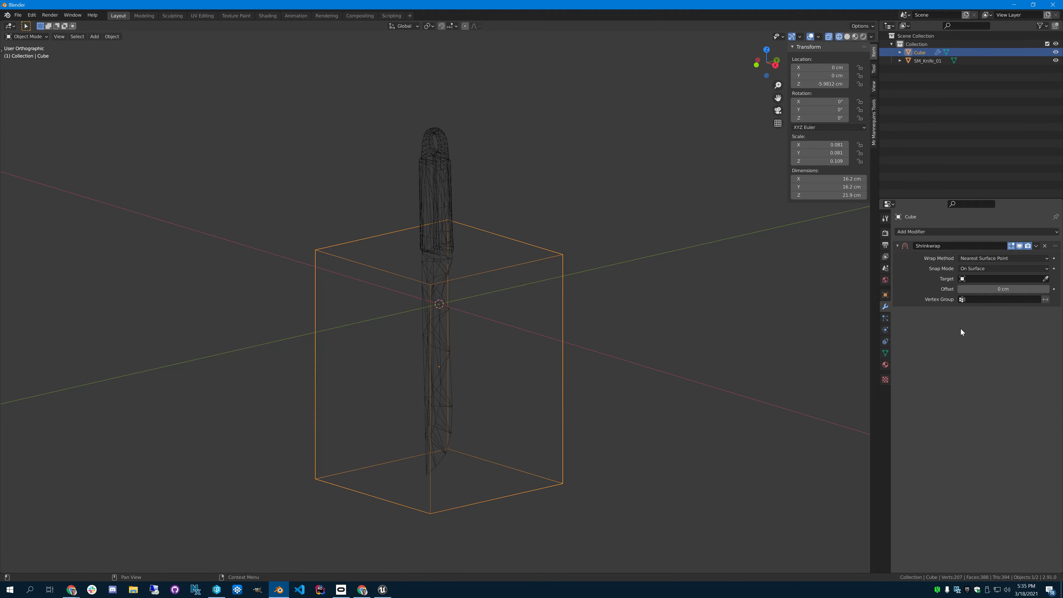
{"action": "left_click", "coordinate": [964, 279]}
{"action": "left_click", "coordinate": [979, 291]}
Step: Lower the cube's four top vertices slightly along Z so the wrapped mesh starts at the base of the handle
{"action": "middle_click_drag", "start_coordinate": [518, 311], "coordinate": [467, 254]}
{"action": "scroll", "coordinate": [443, 268], "scroll_direction": "up", "scroll_amount": 2}
{"action": "key", "text": "Tab"}
{"action": "key", "text": "alt+a"}
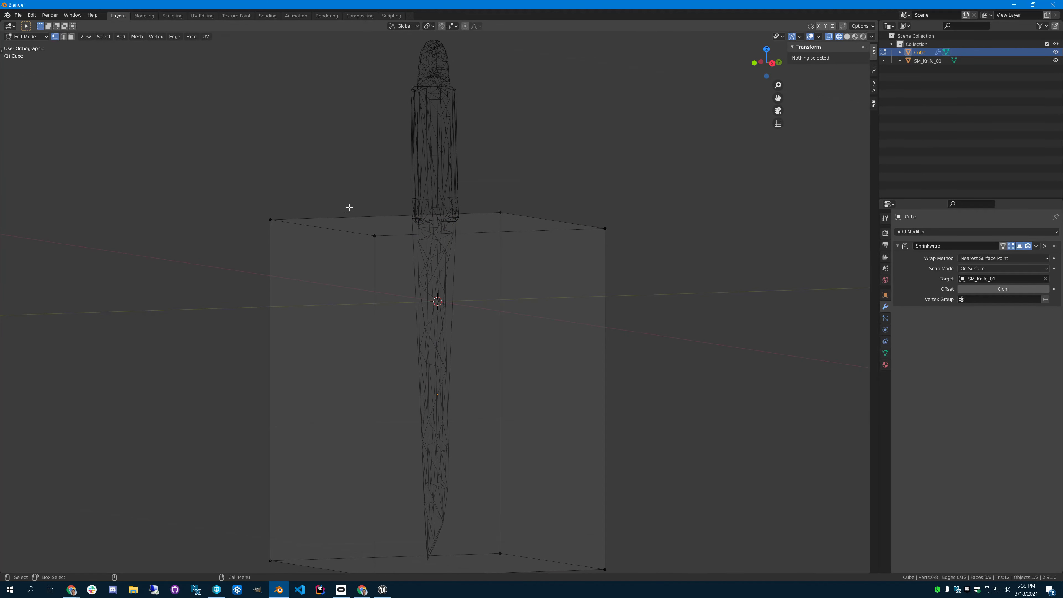
{"action": "left_click_drag", "start_coordinate": [256, 194], "coordinate": [631, 257]}
{"action": "key", "text": "g"}
{"action": "key", "text": "z"}
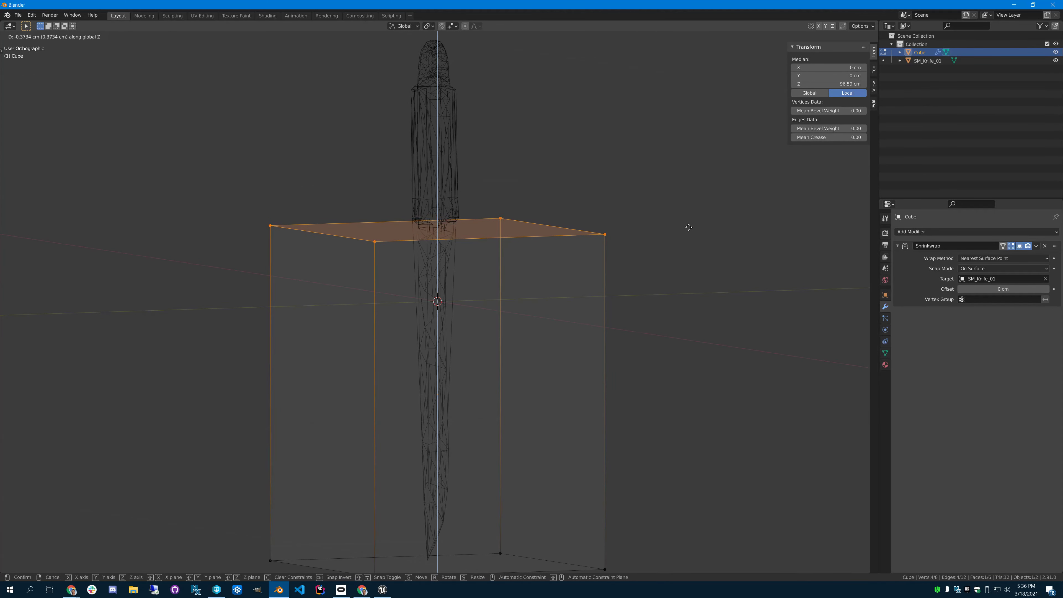
{"action": "left_click", "coordinate": [687, 226]}
{"action": "key", "text": "Tab"}
Step: Add one horizontal loop cut around the cube and slide it down to where the blade starts curving toward the tip
{"action": "middle_click_drag", "start_coordinate": [584, 237], "coordinate": [540, 292]}
{"action": "key", "text": "Tab"}
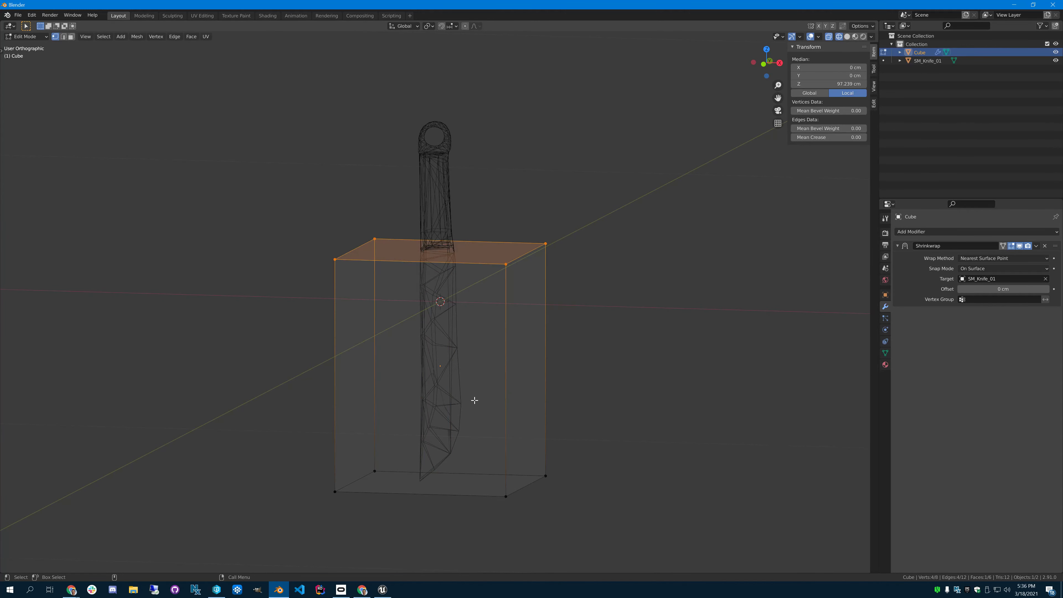
{"action": "key", "text": "ctrl+r"}
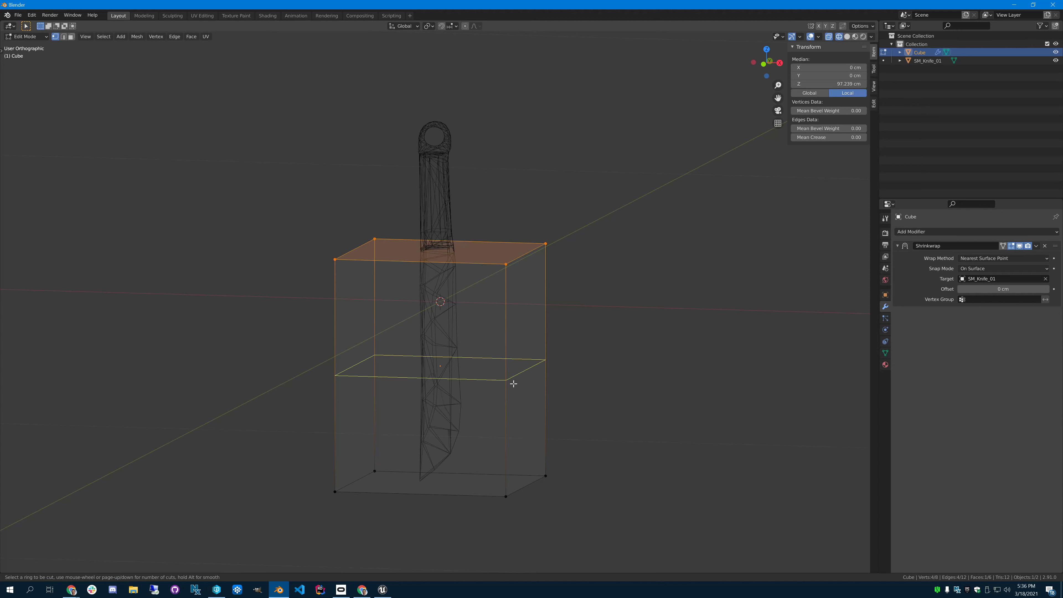
{"action": "left_click", "coordinate": [514, 383]}
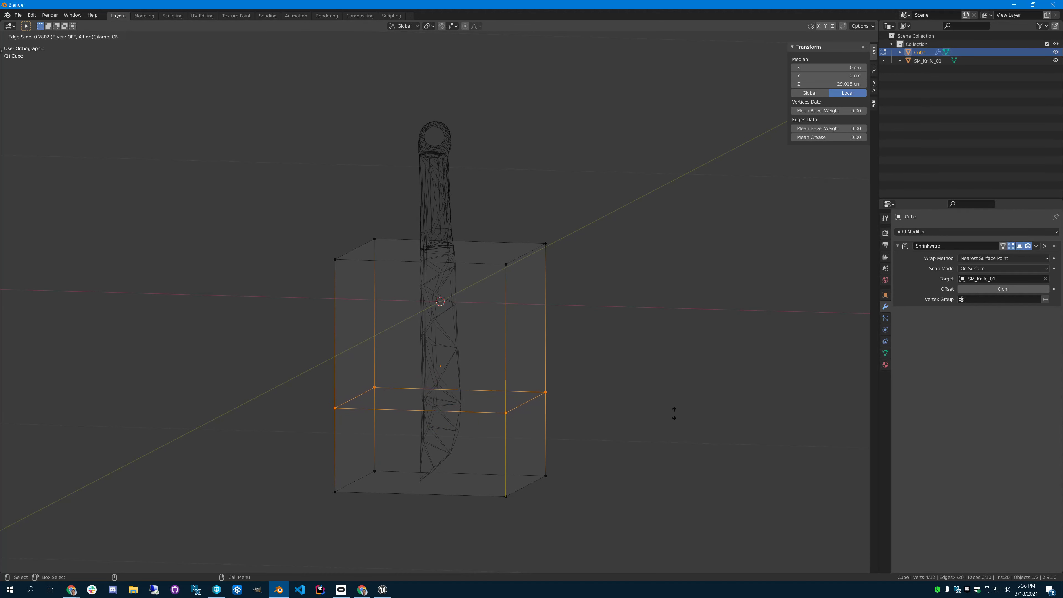
{"action": "left_click", "coordinate": [691, 418]}
{"action": "key", "text": "Tab"}
{"action": "middle_click_drag", "start_coordinate": [690, 368], "coordinate": [642, 338]}
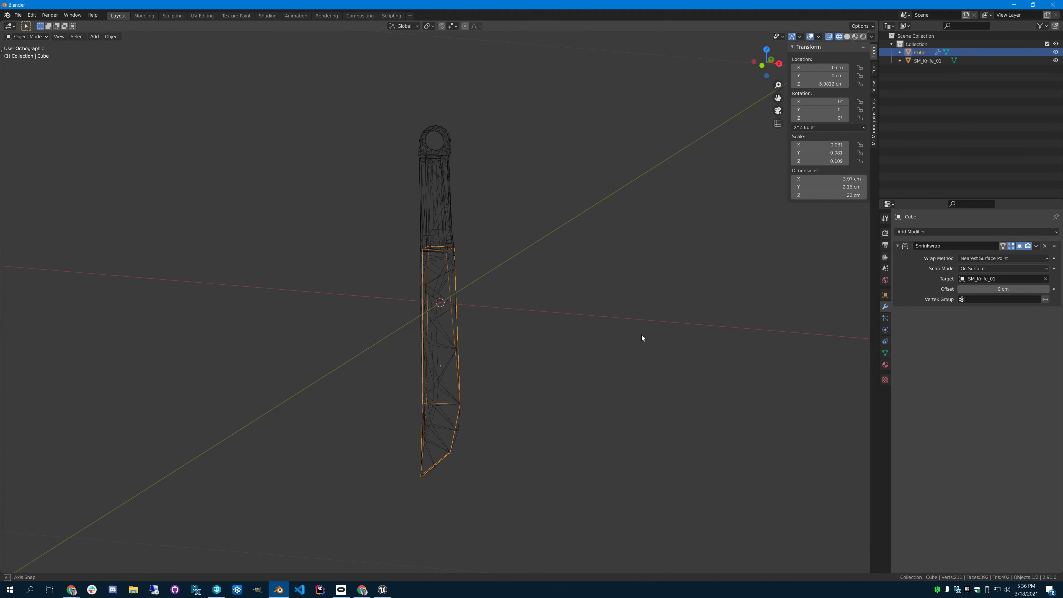
Step: Apply the cube's Shrinkwrap modifier and rename the cube to UCX_SM_Knife_01_00
{"action": "key", "text": "ctrl+a"}
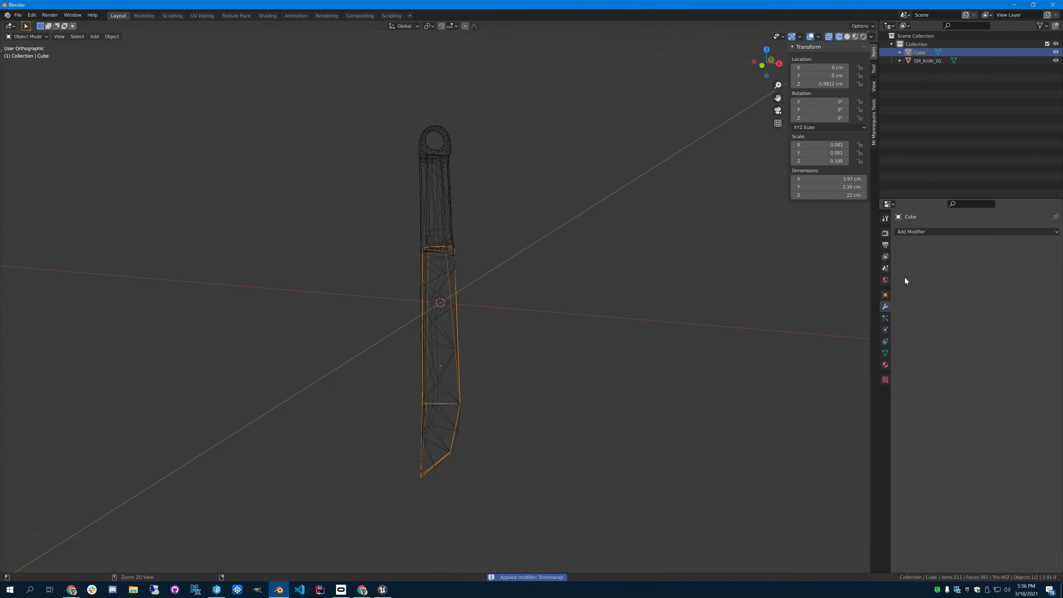
{"action": "middle_click_drag", "start_coordinate": [544, 309], "coordinate": [571, 302]}
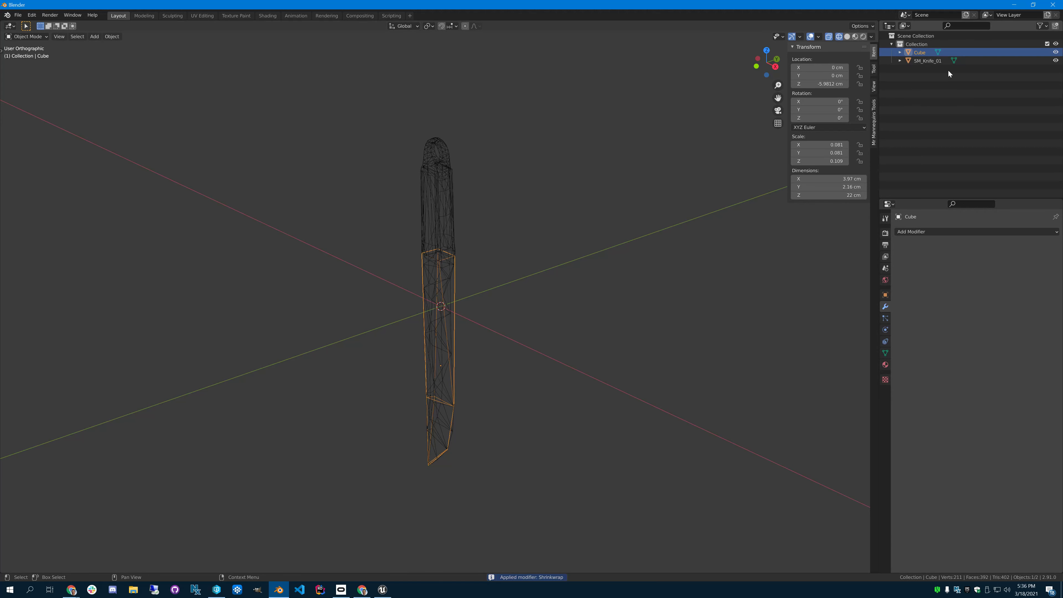
{"action": "double_click", "coordinate": [927, 60]}
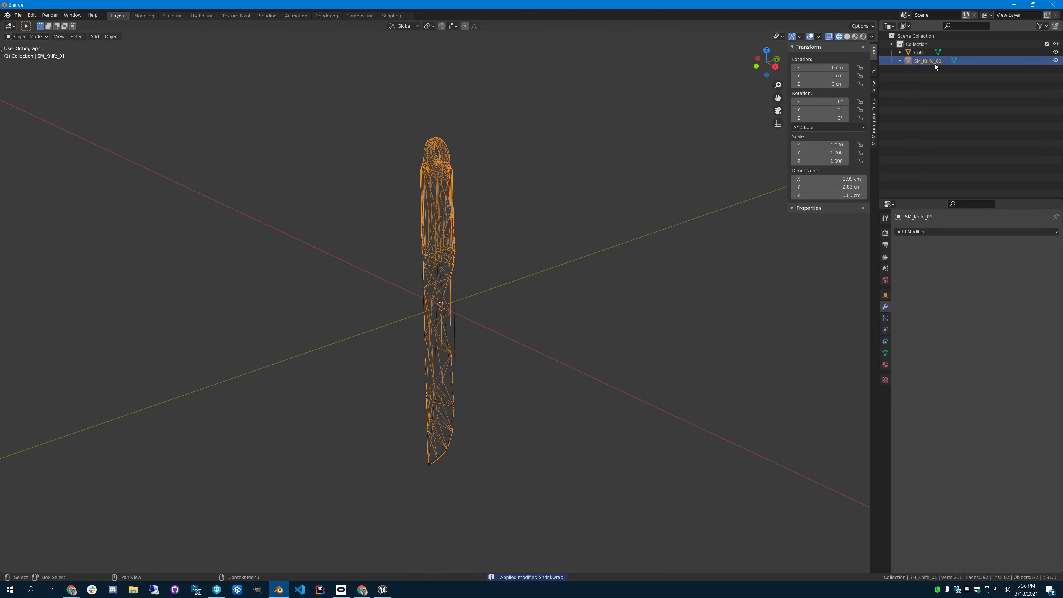
{"action": "left_click", "coordinate": [920, 53]}
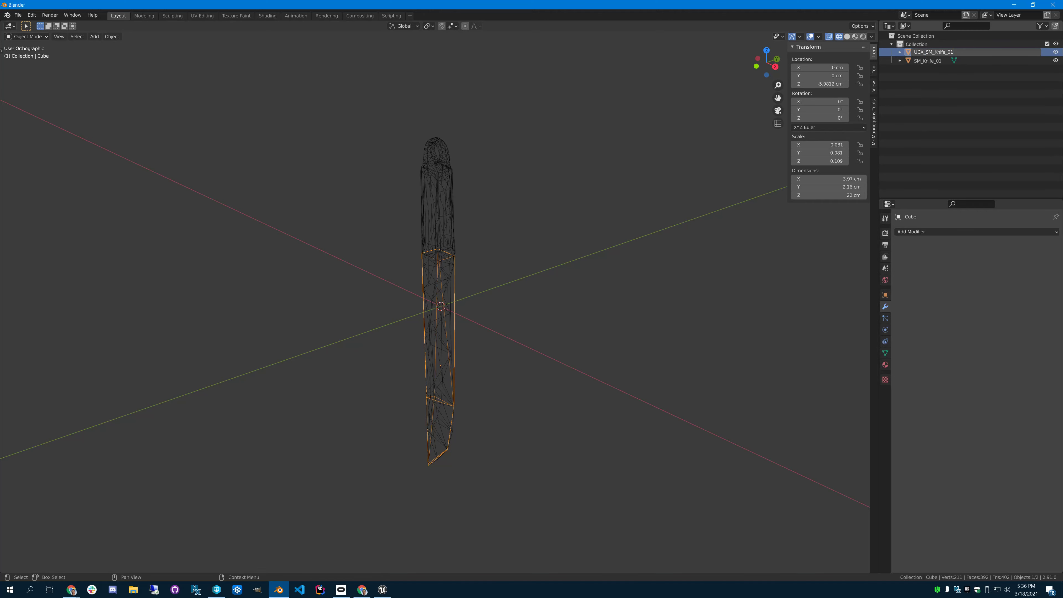
{"action": "type", "text": "0"}
{"action": "key", "text": "Return"}
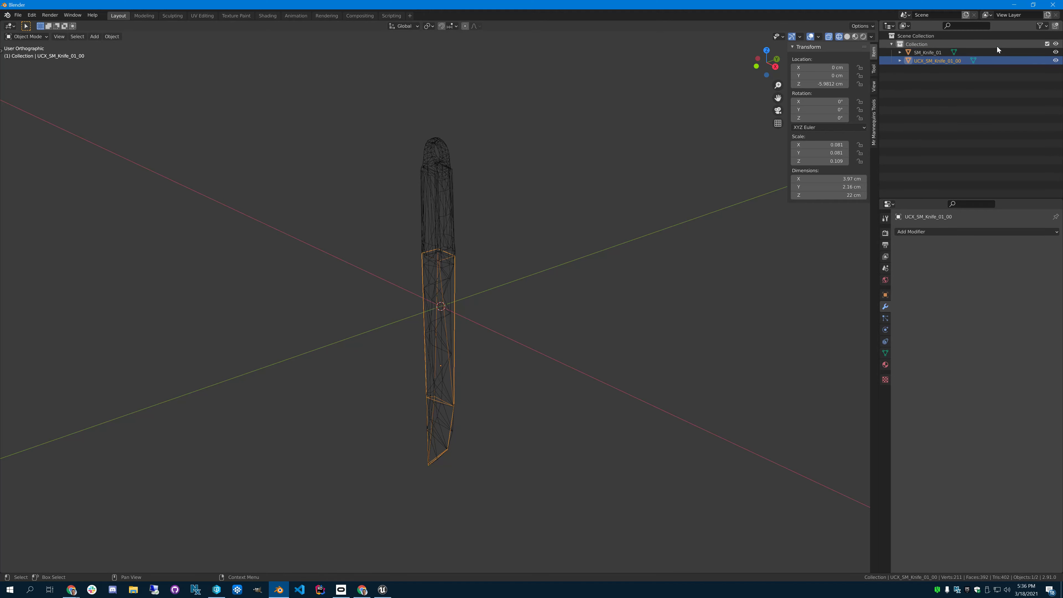
Step: Return the viewport to solid shading, with nothing selected, and view the knife from the front
{"action": "middle_click_drag", "start_coordinate": [625, 264], "coordinate": [585, 263]}
{"action": "left_click_drag", "start_coordinate": [583, 259], "coordinate": [591, 264], "text": "alt"}
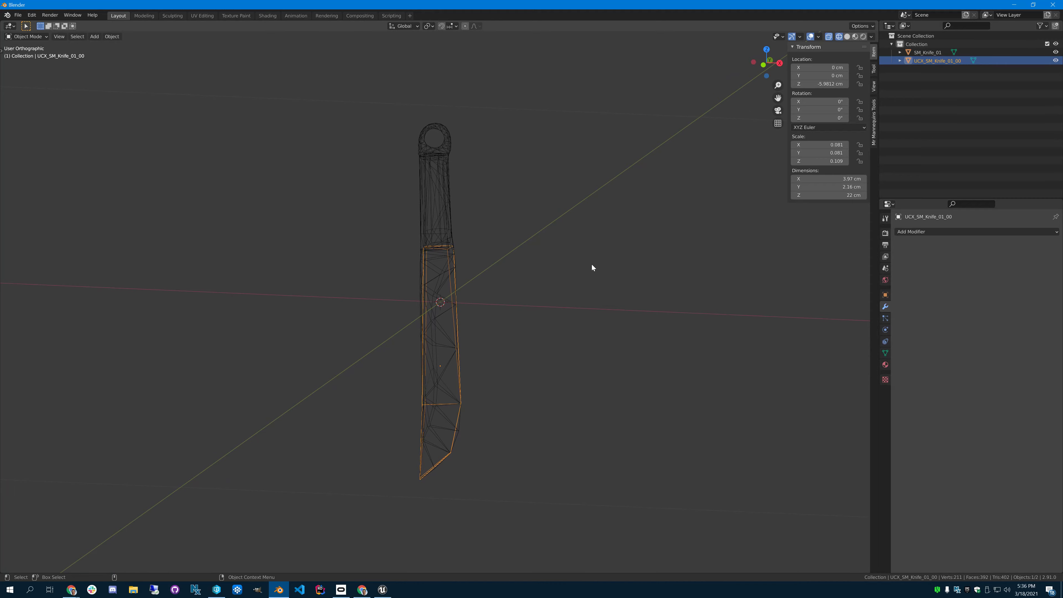
{"action": "key", "text": "z"}
{"action": "left_click", "coordinate": [643, 264]}
{"action": "left_click", "coordinate": [560, 258]}
{"action": "mouse_move", "coordinate": [558, 262]}
{"action": "middle_mouse_down"}
{"action": "mouse_move", "coordinate": [479, 266]}
{"action": "mouse_move", "coordinate": [573, 264]}
{"action": "middle_mouse_up"}
{"action": "key", "text": "KP_1"}
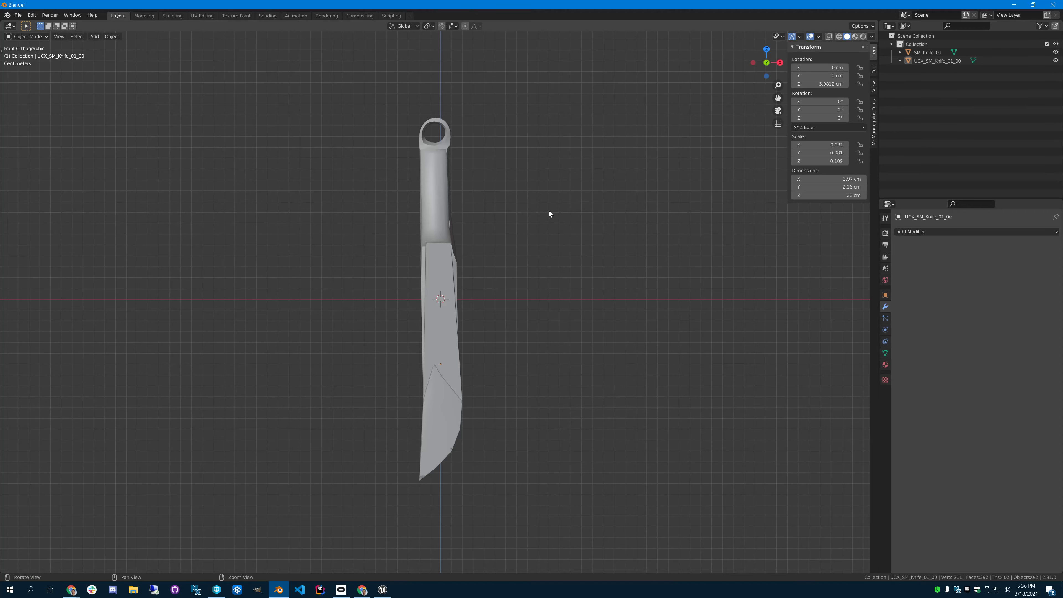
Step: Convert all triangular faces of the SM_Knife_01 mesh to quads
{"action": "middle_click_drag", "start_coordinate": [451, 185], "coordinate": [535, 196], "text": "shift"}
{"action": "left_click", "coordinate": [459, 223]}
{"action": "key", "text": "Tab"}
{"action": "left_click", "coordinate": [531, 225]}
{"action": "scroll", "coordinate": [501, 213], "scroll_direction": "up", "scroll_amount": 2}
{"action": "key", "text": "a"}
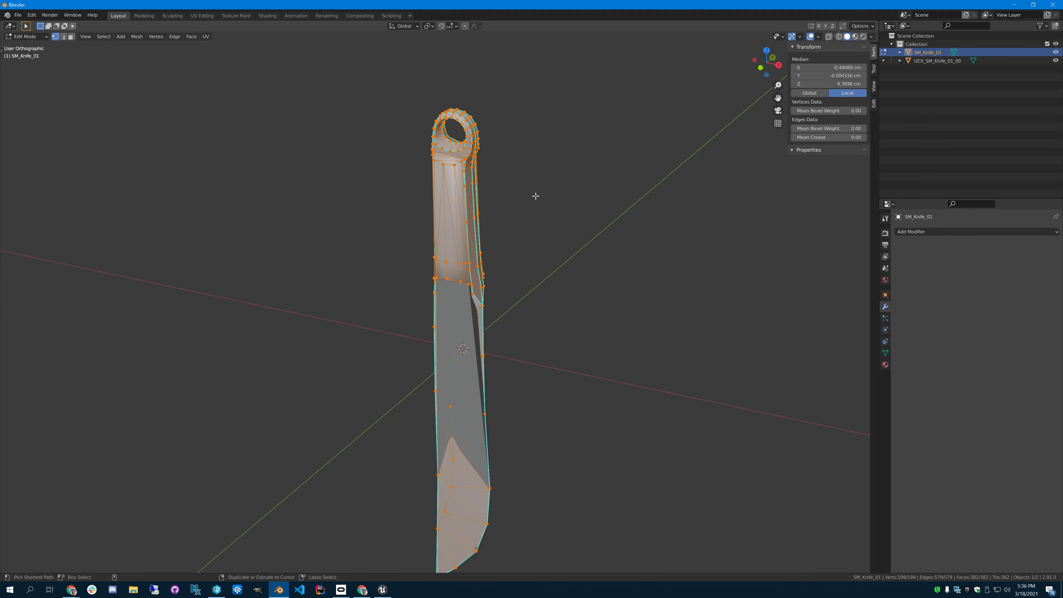
{"action": "key", "text": "ctrl+f"}
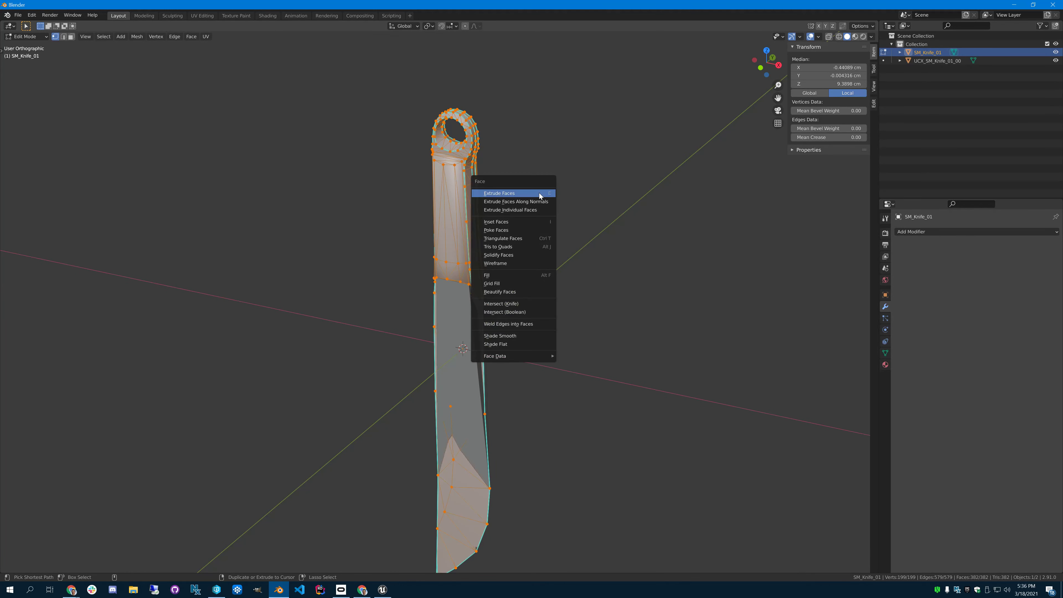
{"action": "left_click", "coordinate": [505, 247]}
{"action": "middle_click_drag", "start_coordinate": [499, 230], "coordinate": [493, 179]}
Step: Select only the grip faces on both sides of the knife's handle, between the ring and the blade
{"action": "key", "text": "3"}
{"action": "key", "text": "alt+a"}
{"action": "left_click", "coordinate": [454, 174]}
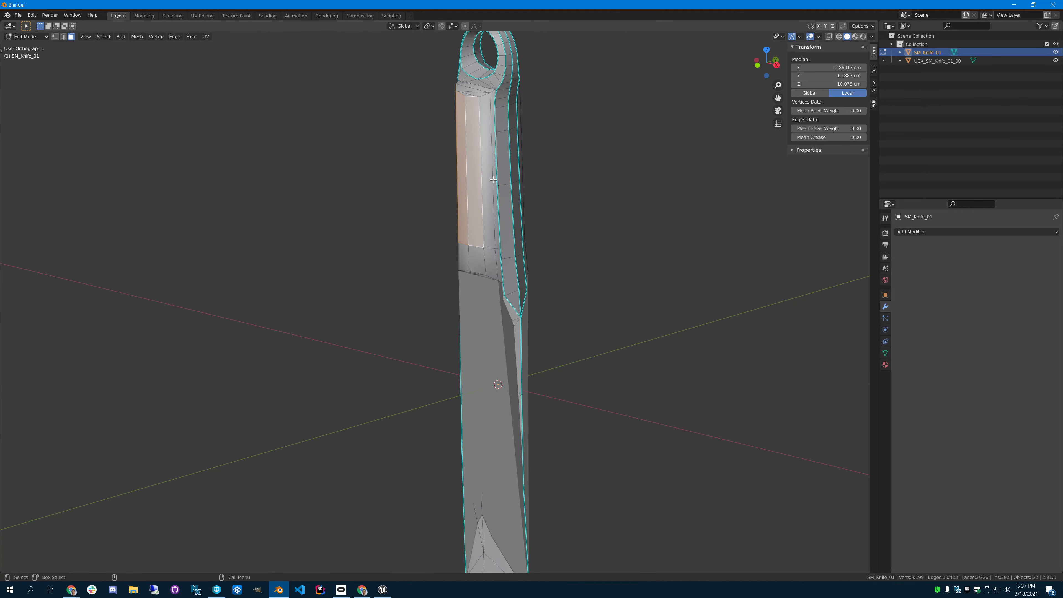
{"action": "left_click", "coordinate": [466, 260], "text": "shift"}
{"action": "middle_click_drag", "start_coordinate": [466, 260], "coordinate": [495, 261]}
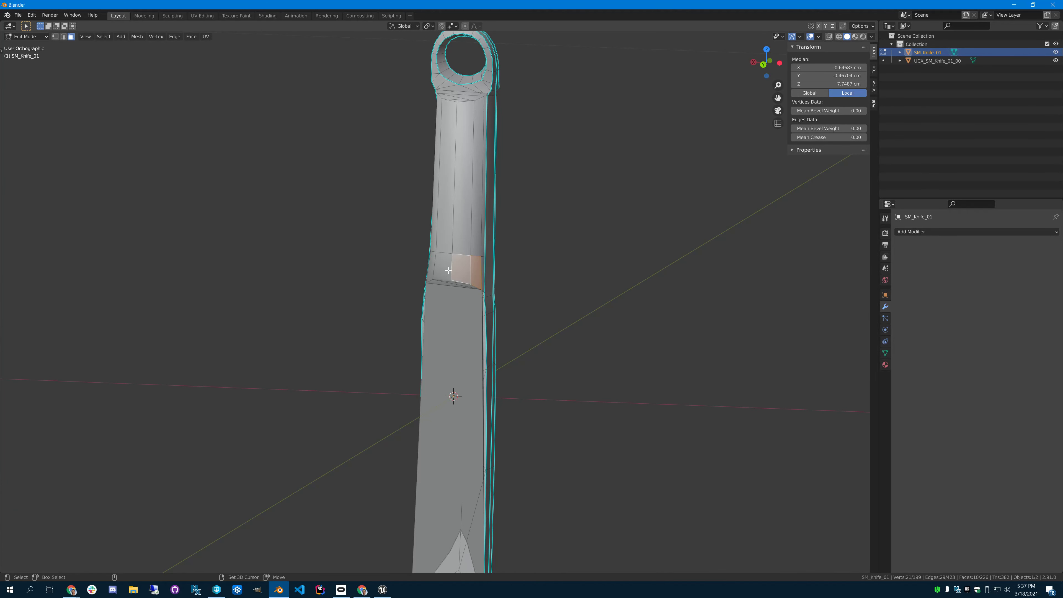
{"action": "left_click", "coordinate": [469, 225], "text": "shift"}
{"action": "left_click", "coordinate": [481, 224], "text": "shift"}
{"action": "middle_click_drag", "start_coordinate": [593, 183], "coordinate": [556, 200]}
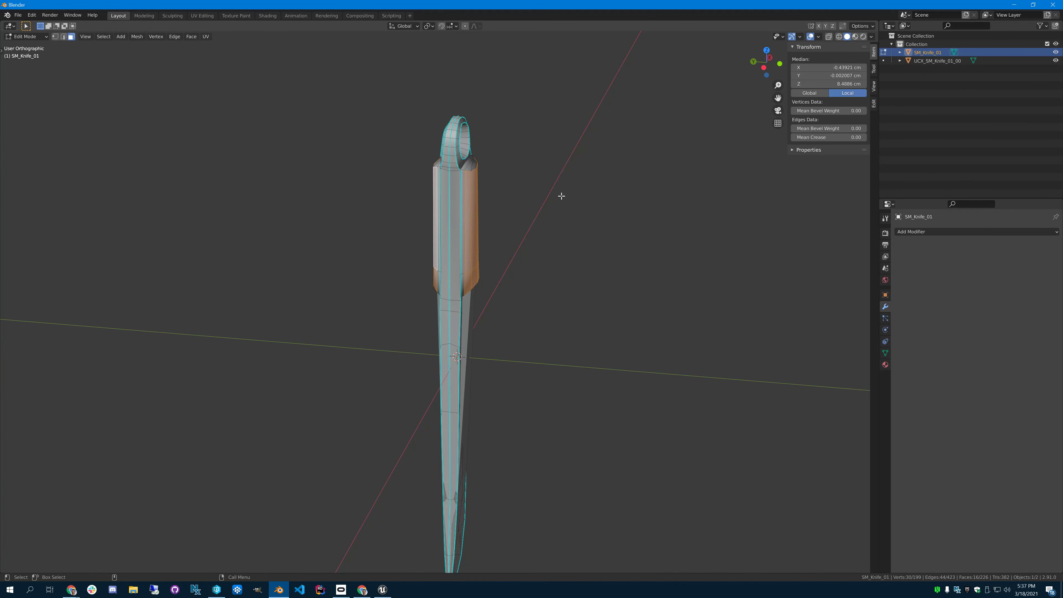
Step: Duplicate the selected grip faces in place, separate the copy into its own object and return to Object Mode
{"action": "key", "text": "shift+d"}
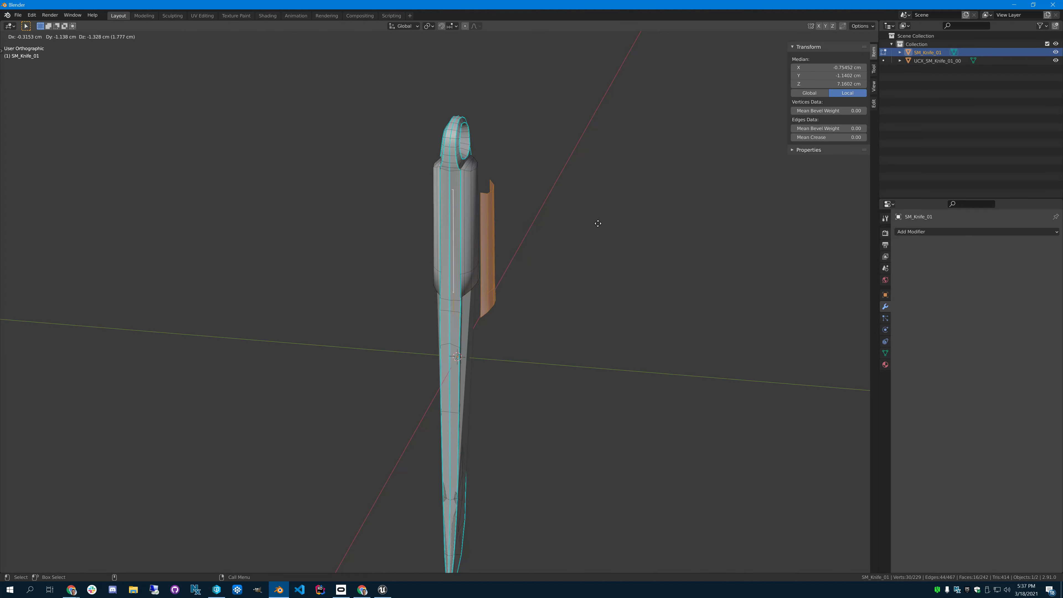
{"action": "right_click", "coordinate": [609, 192]}
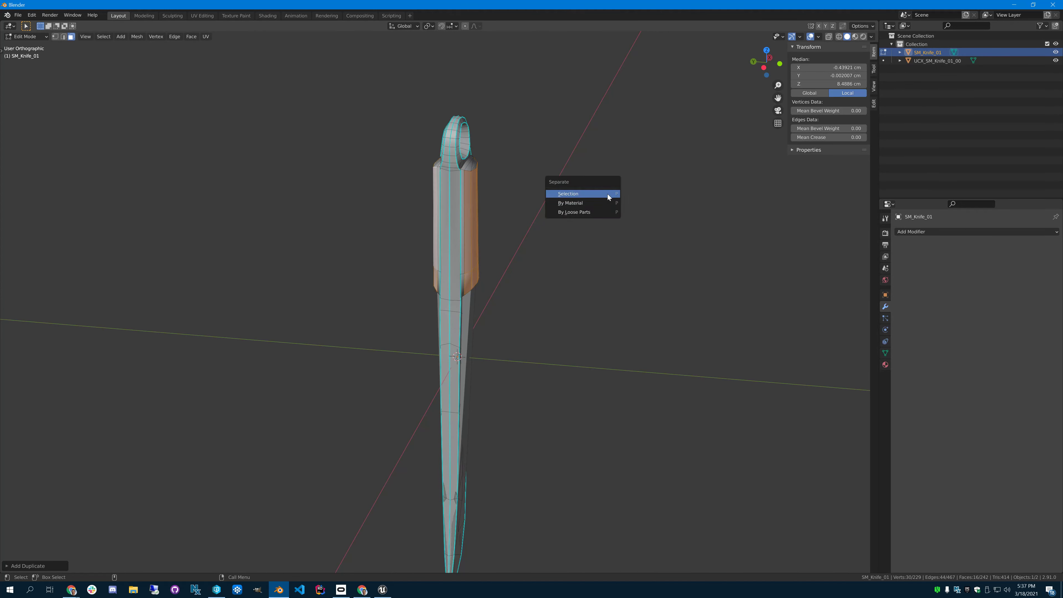
{"action": "left_click", "coordinate": [584, 193]}
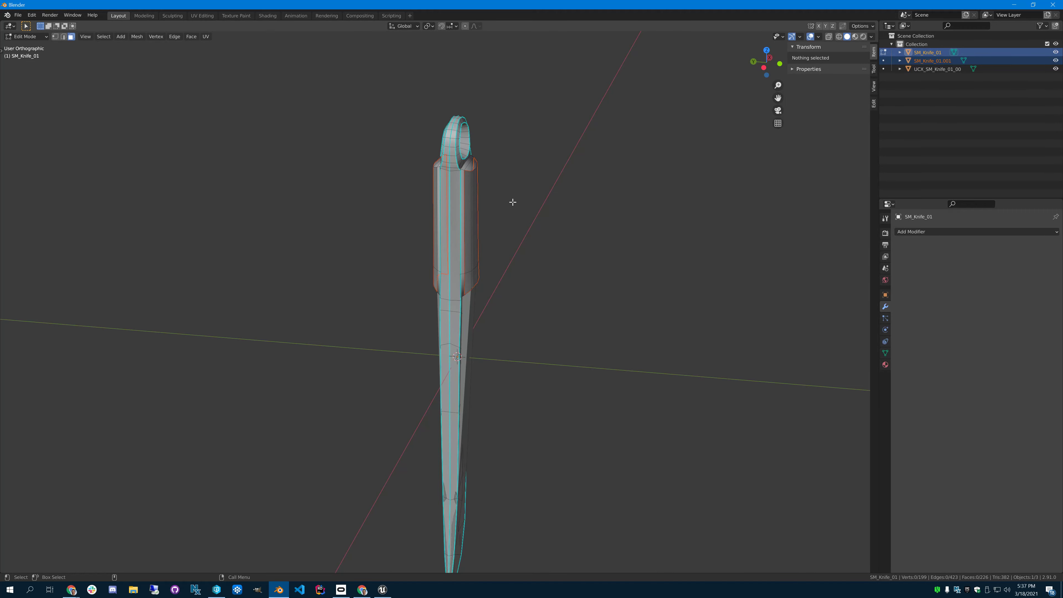
{"action": "middle_click_drag", "start_coordinate": [513, 202], "coordinate": [582, 194]}
{"action": "key", "text": "Tab"}
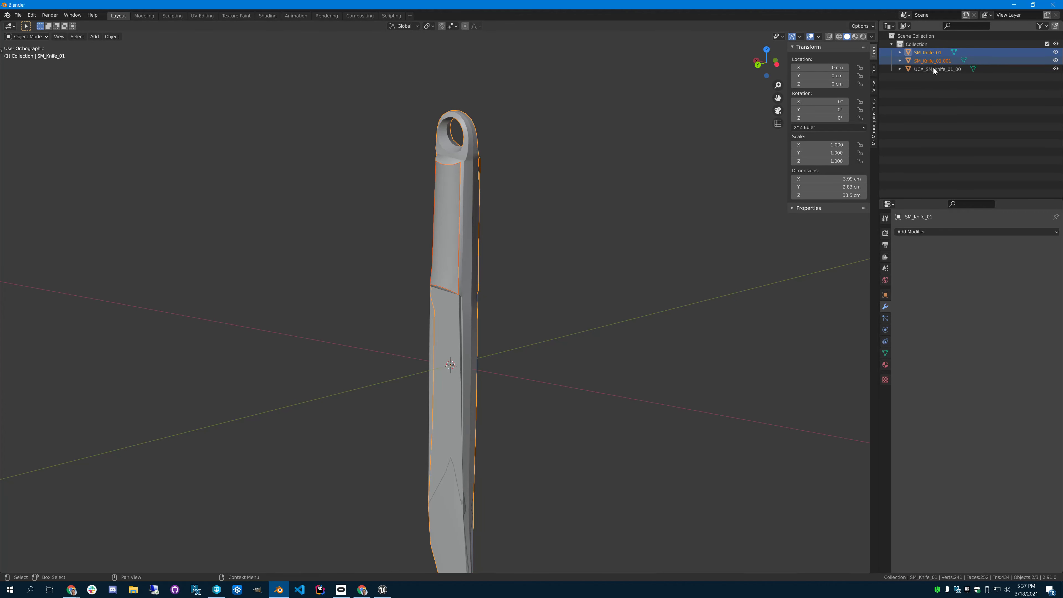
Step: Rename the separated grip object to UCX_SM_Knife_01_01, following the blade hull's name
{"action": "left_click", "coordinate": [924, 70]}
{"action": "left_click", "coordinate": [926, 61]}
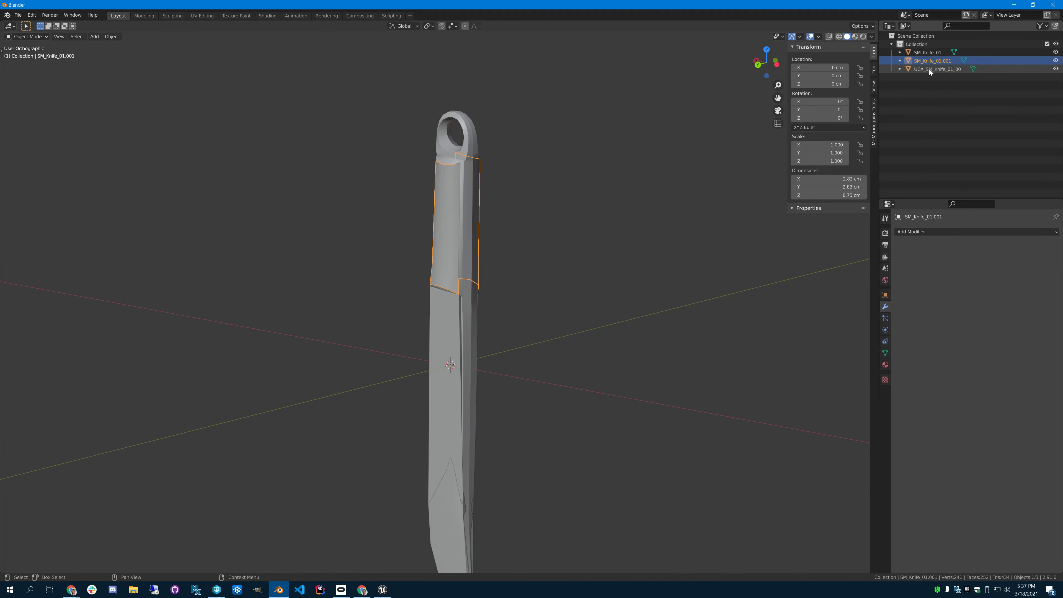
{"action": "double_click", "coordinate": [929, 69]}
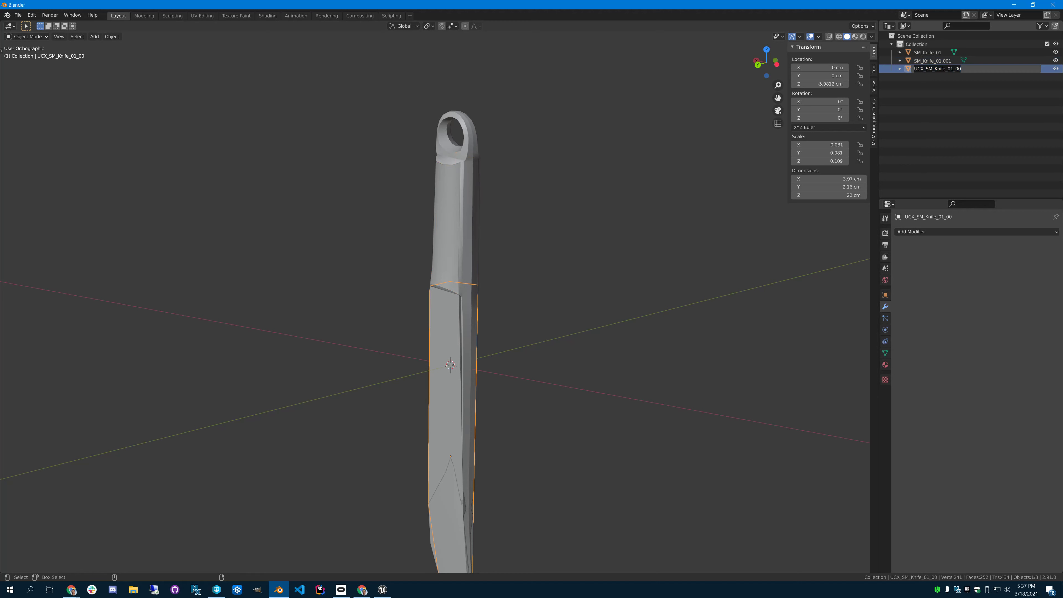
{"action": "left_click", "coordinate": [937, 64]}
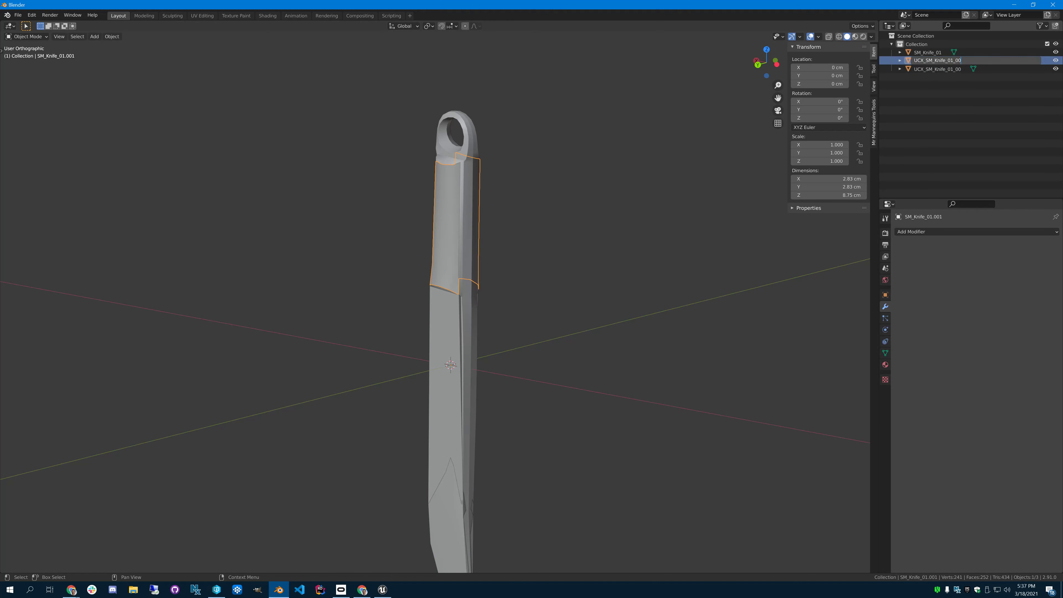
{"action": "key", "text": "Return"}
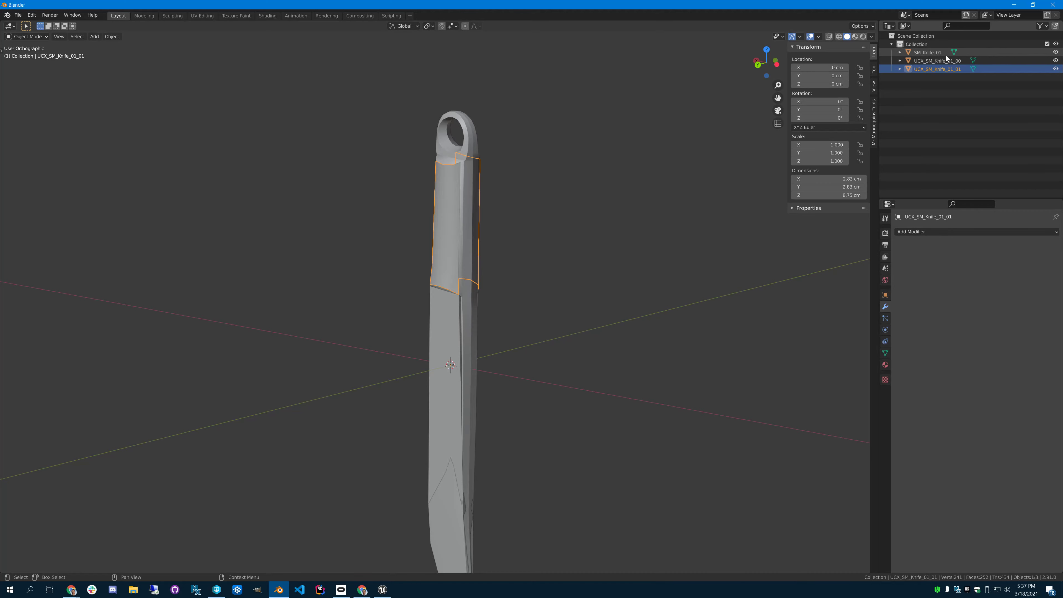
Step: Open UCX_SM_Knife_01_01 in Edit Mode with vertex selection and isolate it in local view
{"action": "middle_click_drag", "start_coordinate": [522, 257], "coordinate": [561, 254]}
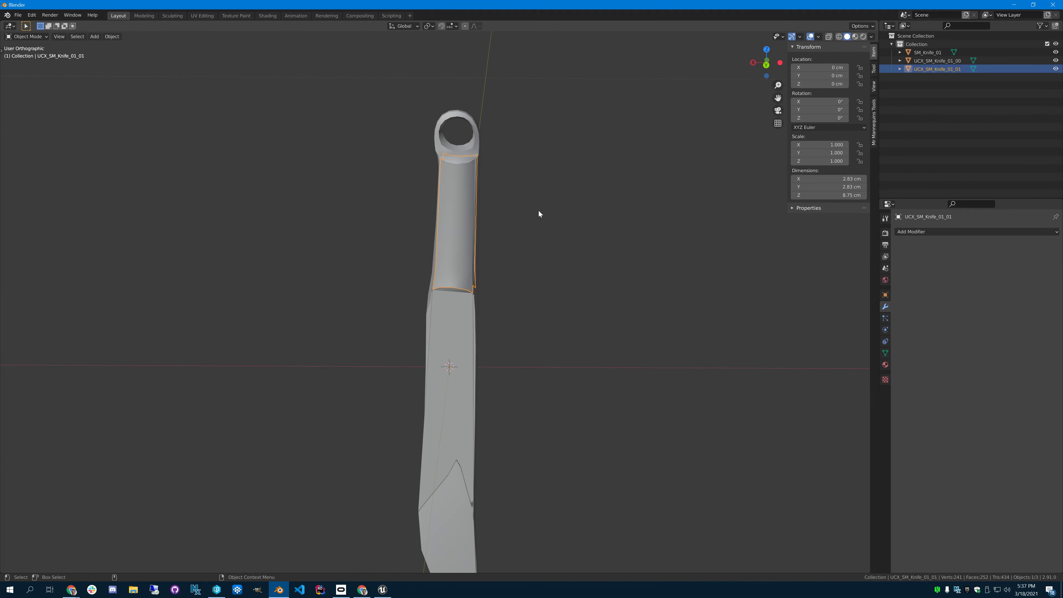
{"action": "middle_click_drag", "start_coordinate": [538, 214], "coordinate": [586, 224]}
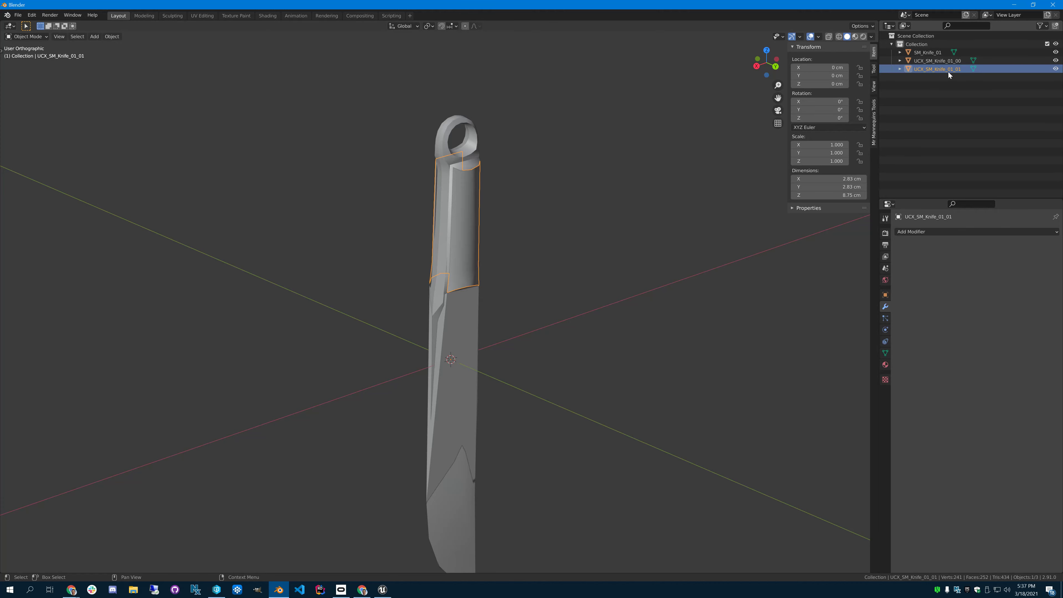
{"action": "mouse_move", "coordinate": [653, 157]}
{"action": "middle_mouse_down"}
{"action": "mouse_move", "coordinate": [587, 168]}
{"action": "mouse_move", "coordinate": [642, 150]}
{"action": "middle_mouse_up"}
{"action": "key", "text": "Tab"}
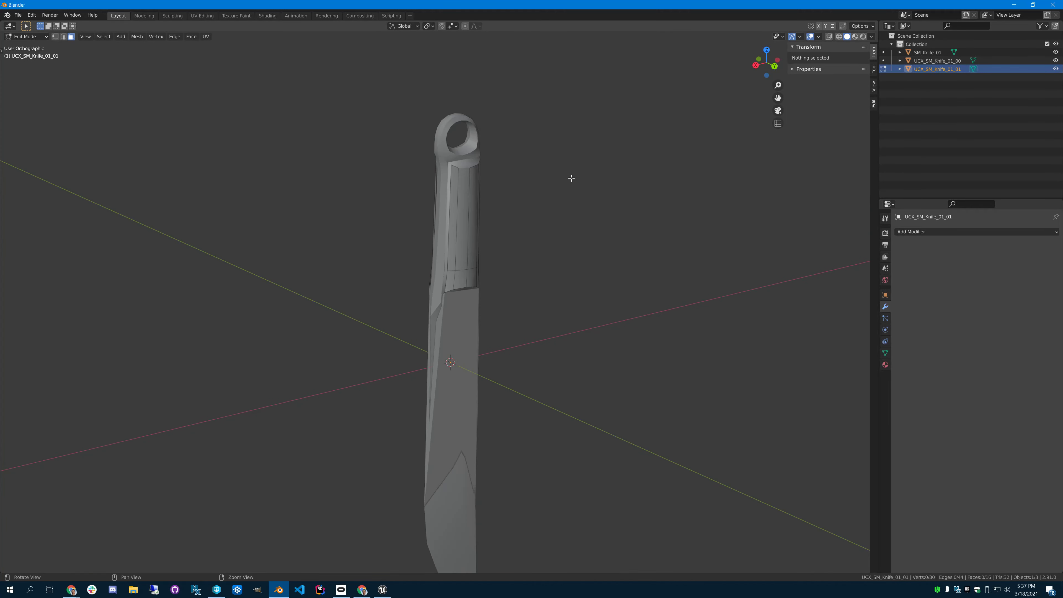
{"action": "middle_click_drag", "start_coordinate": [571, 178], "coordinate": [479, 189]}
{"action": "scroll", "coordinate": [493, 144], "scroll_direction": "up", "scroll_amount": 3}
{"action": "middle_click_drag", "start_coordinate": [518, 105], "coordinate": [503, 226]}
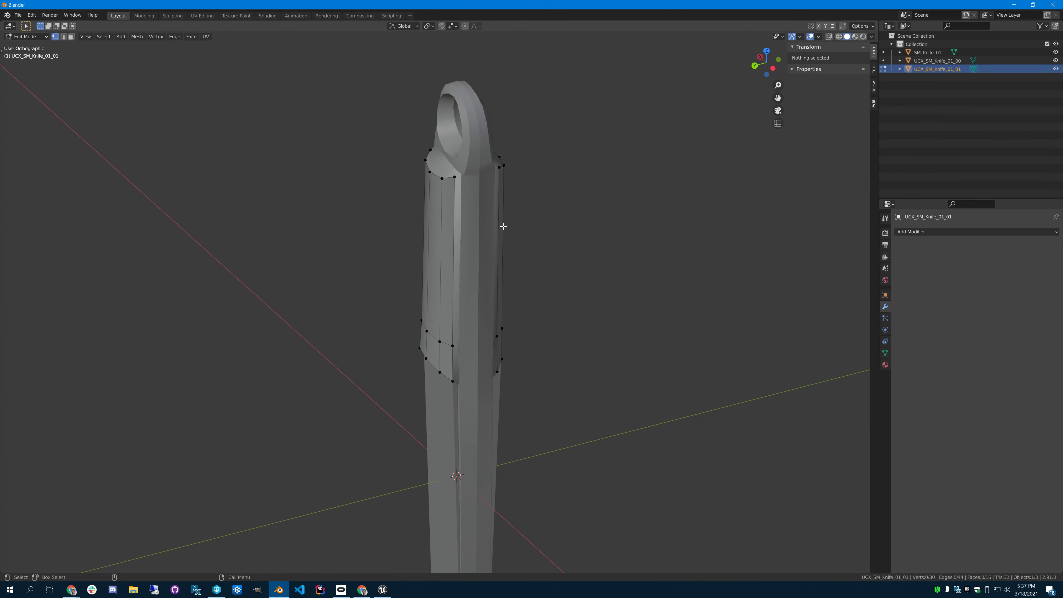
{"action": "key", "text": "KP_Divide"}
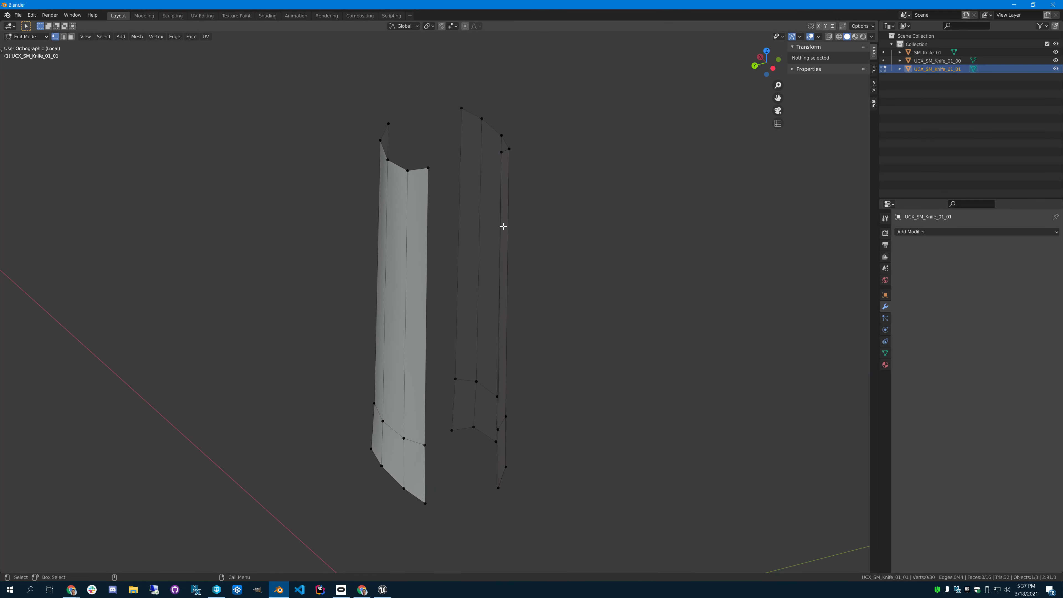
Step: Fill one narrow side between the two grip halves with a long upper face and a short lower face
{"action": "left_click", "coordinate": [427, 172]}
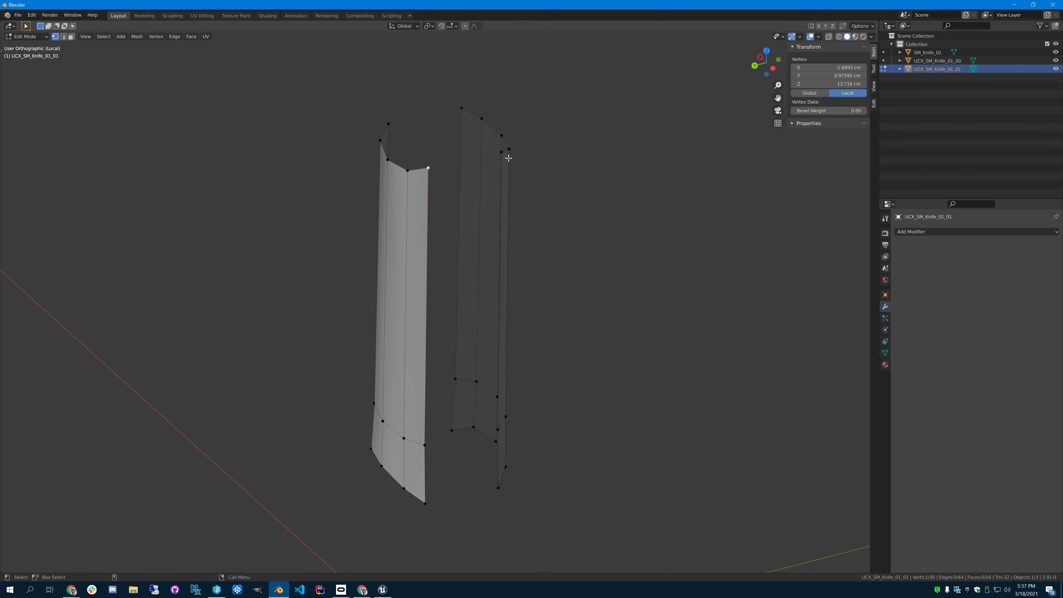
{"action": "left_click", "coordinate": [424, 444], "text": "shift"}
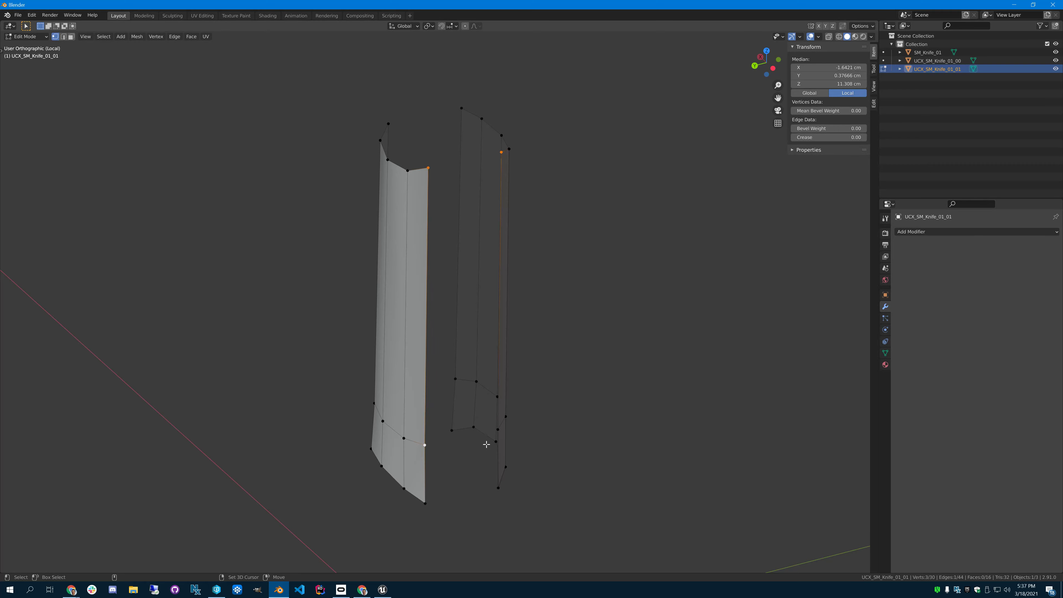
{"action": "mouse_move", "coordinate": [489, 430]}
{"action": "middle_mouse_down"}
{"action": "mouse_move", "coordinate": [408, 427]}
{"action": "mouse_move", "coordinate": [493, 427]}
{"action": "middle_mouse_up"}
{"action": "key", "text": "f"}
{"action": "middle_click_drag", "start_coordinate": [558, 353], "coordinate": [593, 399]}
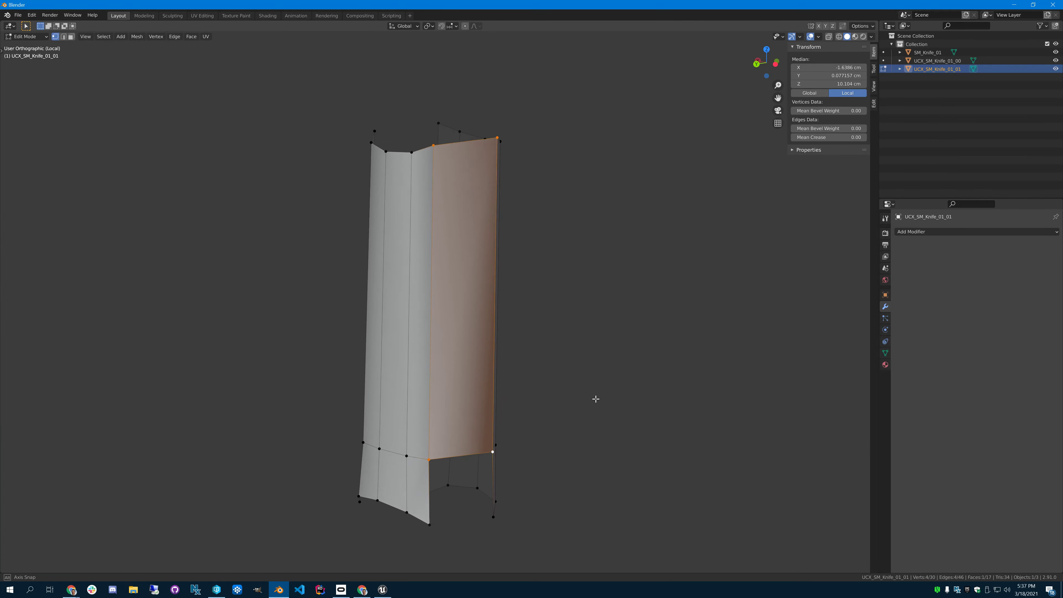
{"action": "key", "text": "alt+a"}
{"action": "left_click", "coordinate": [436, 464]}
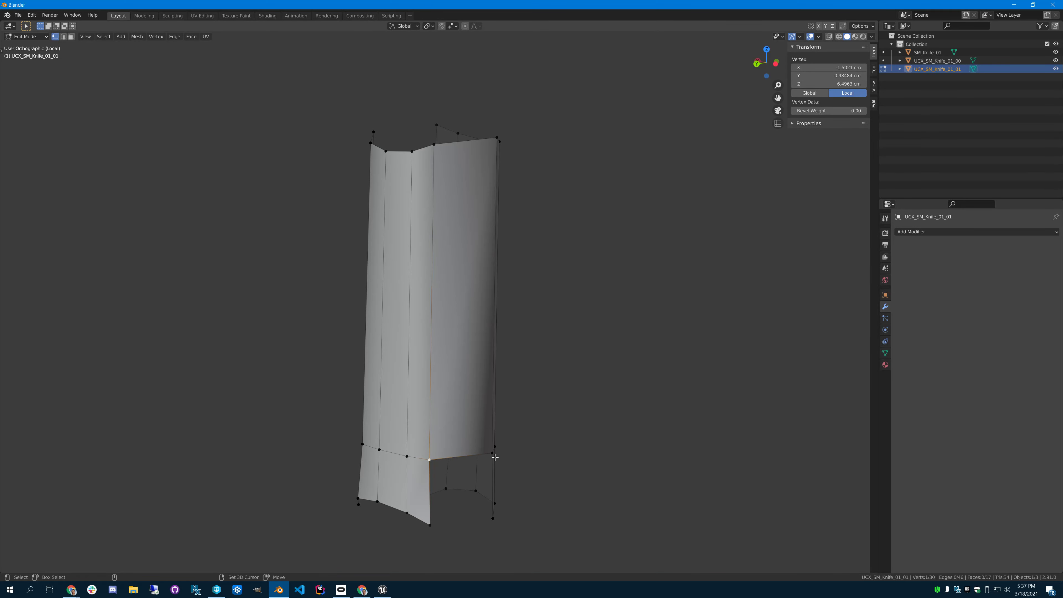
{"action": "middle_click_drag", "start_coordinate": [494, 457], "coordinate": [536, 389]}
{"action": "key", "text": "f"}
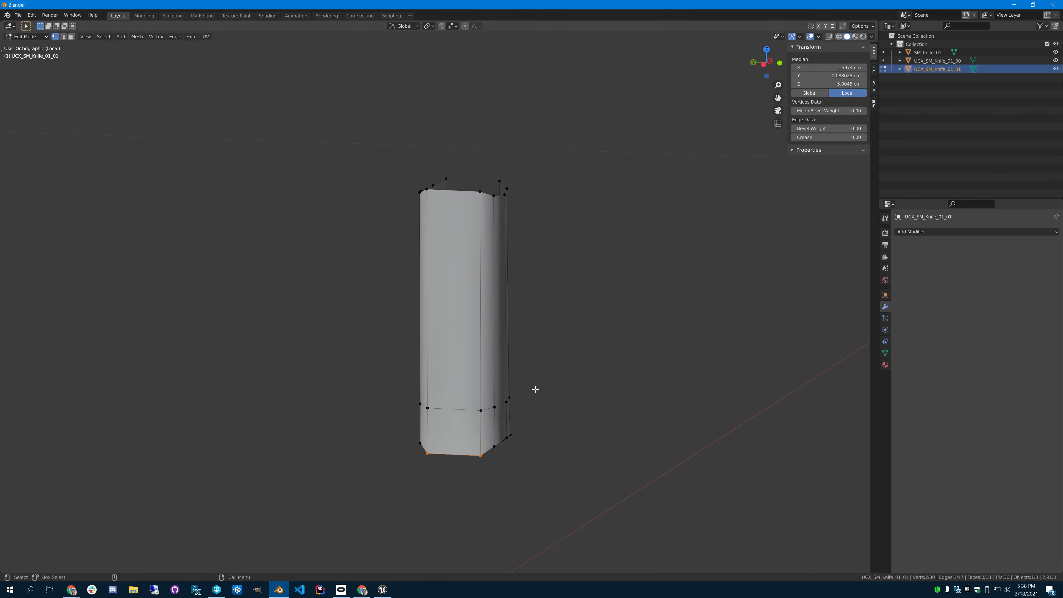
Step: Fill the remaining gaps between the grip halves on the opposite side and across both ends to close the hull
{"action": "middle_click_drag", "start_coordinate": [589, 350], "coordinate": [515, 361]}
{"action": "key", "text": "f"}
{"action": "key", "text": "f"}
{"action": "key", "text": "f"}
{"action": "key", "text": "f"}
{"action": "key", "text": "f"}
{"action": "key", "text": "f"}
{"action": "key", "text": "f"}
{"action": "key", "text": "f"}
{"action": "key", "text": "f"}
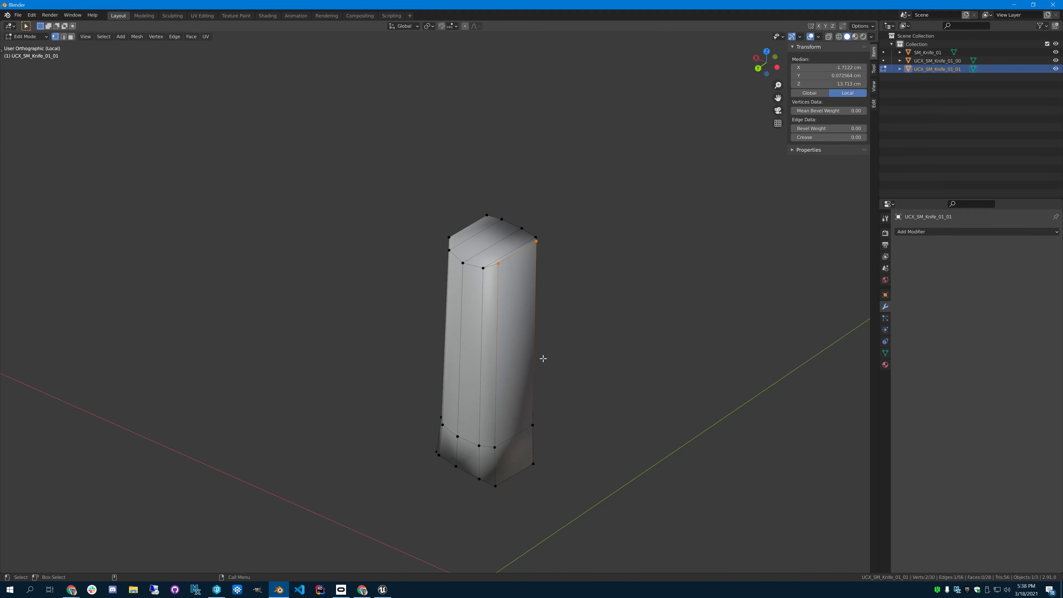
Step: Return to Object Mode and shade the closed handle hull flat
{"action": "key", "text": "Tab"}
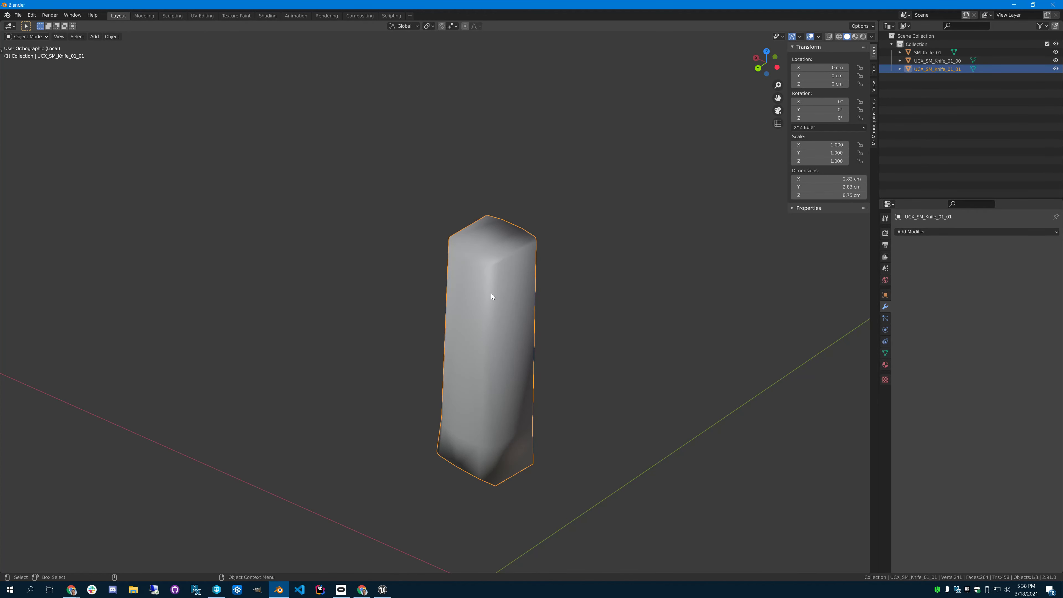
{"action": "right_click", "coordinate": [490, 292]}
{"action": "left_click", "coordinate": [476, 300]}
{"action": "middle_click_drag", "start_coordinate": [506, 315], "coordinate": [543, 310]}
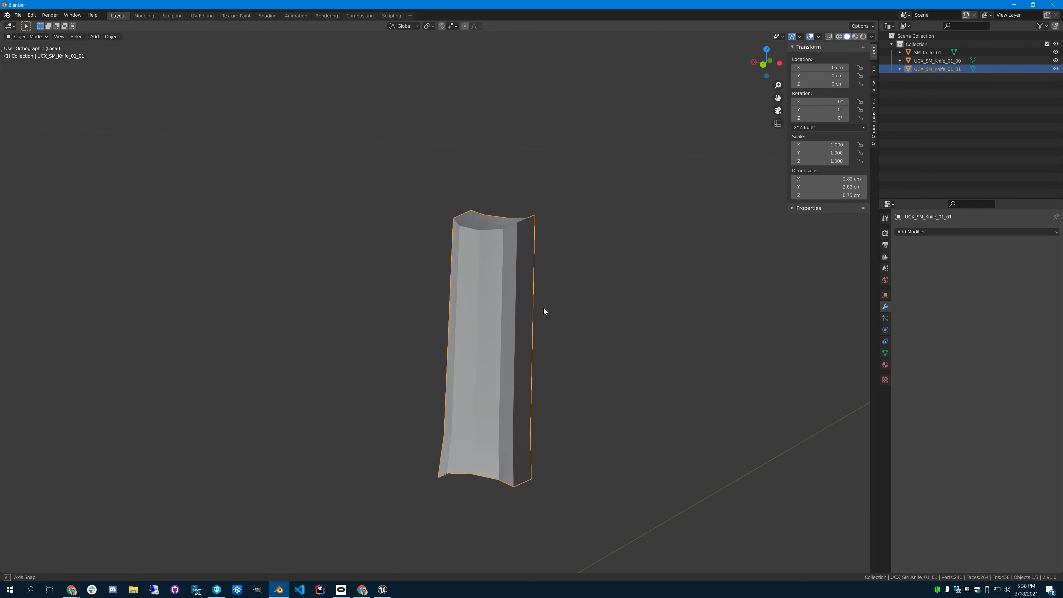
{"action": "middle_click_drag", "start_coordinate": [572, 265], "coordinate": [575, 261]}
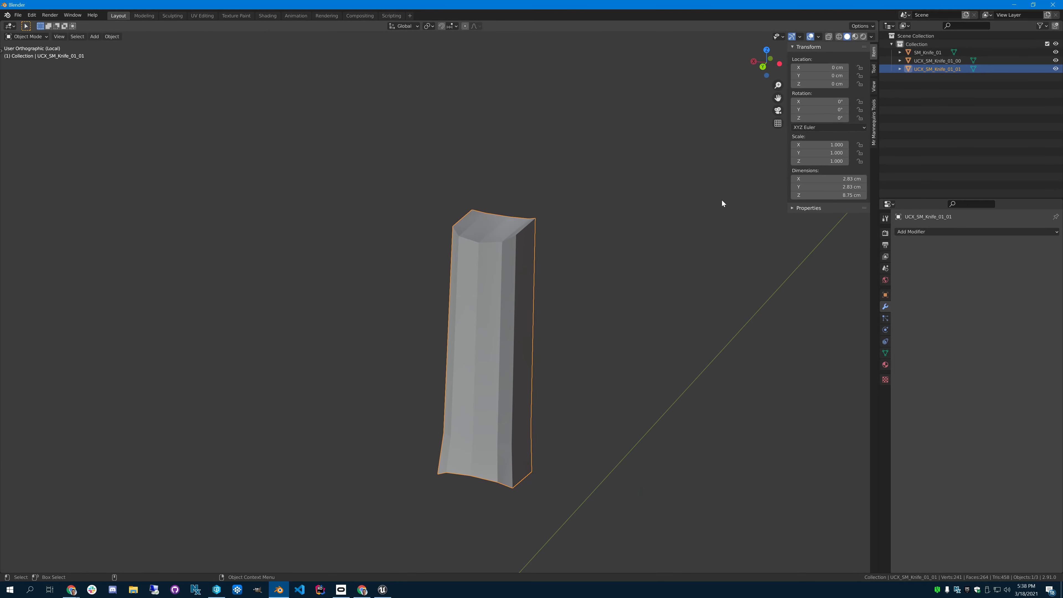
Step: Leave local view and hide SM_Knife_01 and UCX_SM_Knife_01_00, keeping only the handle hull shown
{"action": "key", "text": "KP_Divide"}
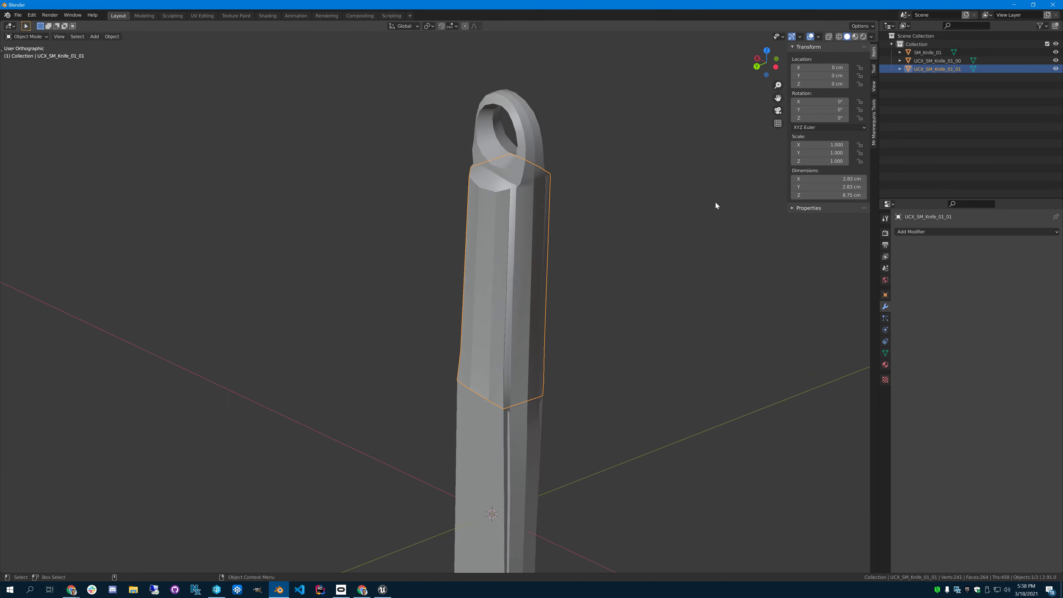
{"action": "middle_click_drag", "start_coordinate": [431, 268], "coordinate": [494, 246]}
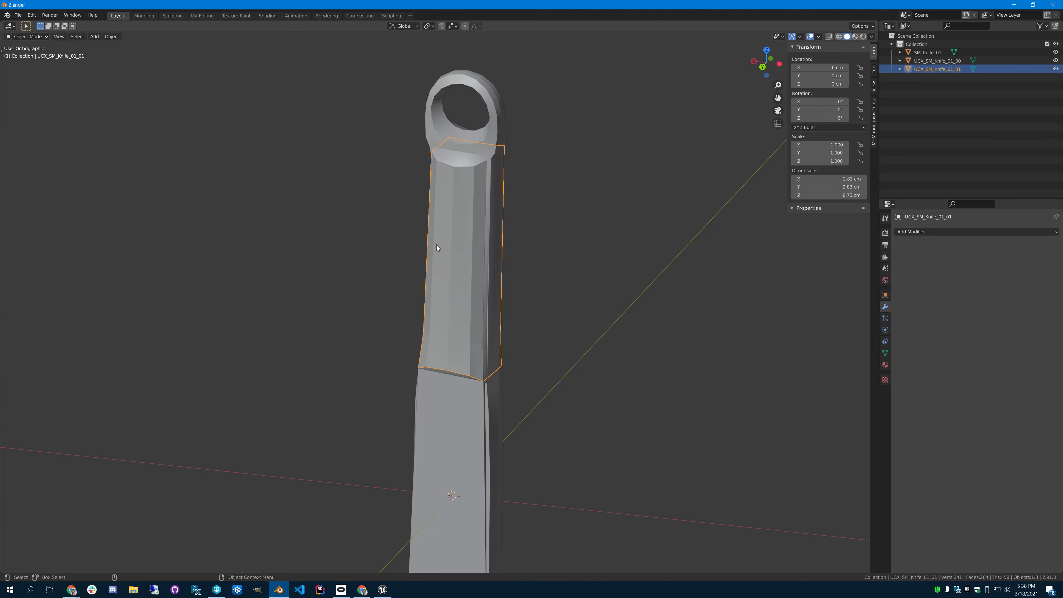
{"action": "middle_click_drag", "start_coordinate": [415, 273], "coordinate": [555, 225]}
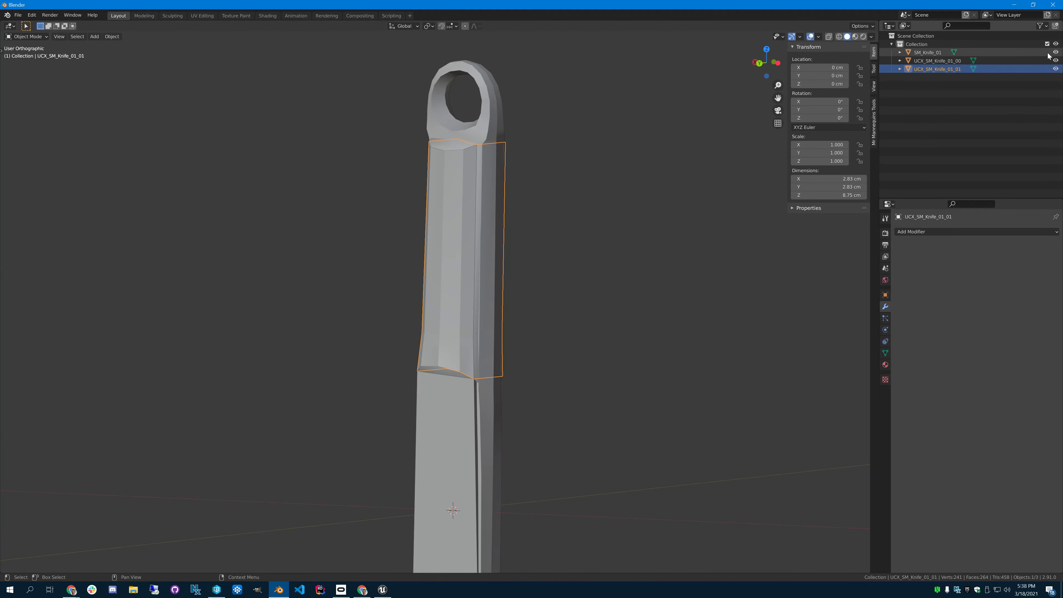
{"action": "left_click", "coordinate": [1056, 60]}
{"action": "left_click", "coordinate": [1055, 52]}
{"action": "middle_click_drag", "start_coordinate": [729, 174], "coordinate": [477, 168]}
{"action": "scroll", "coordinate": [452, 128], "scroll_direction": "up", "scroll_amount": 2}
Step: In Edit Mode, front wireframe view, select the handle hull's top vertices and flatten them by scaling Z to 0
{"action": "key", "text": "Tab"}
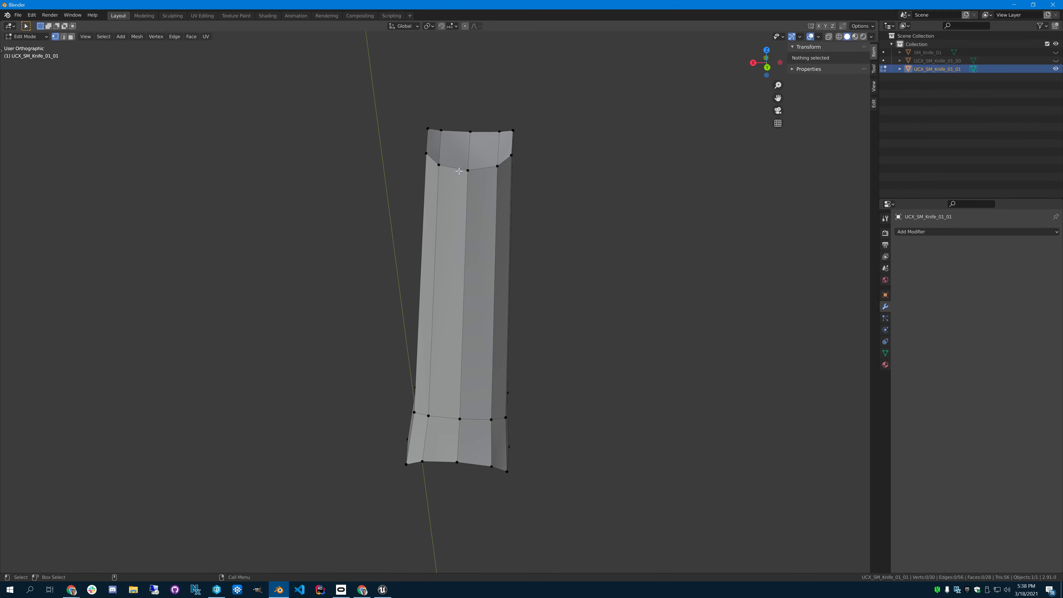
{"action": "key", "text": "KP_1"}
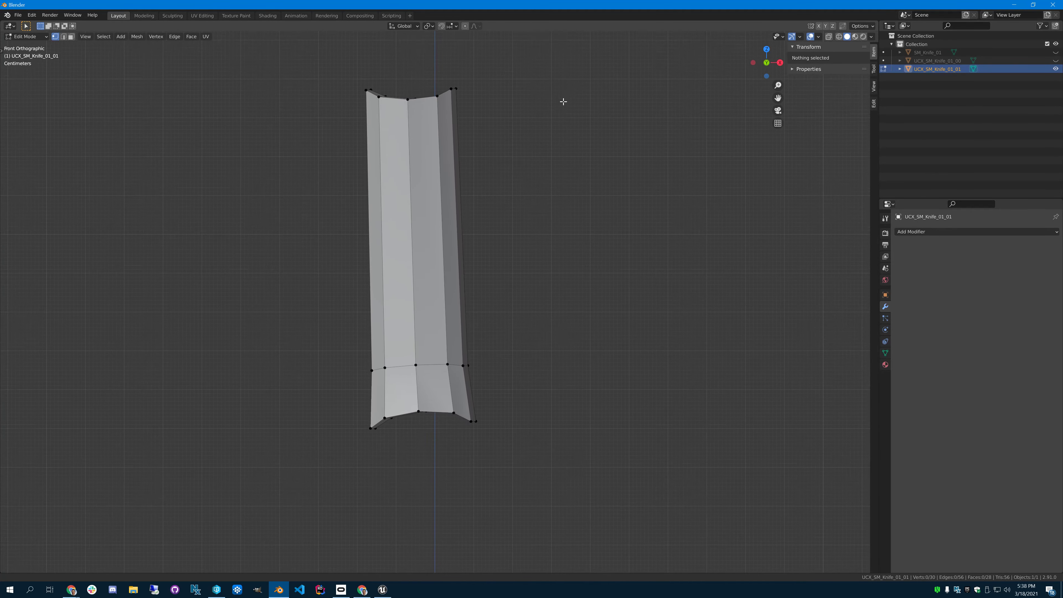
{"action": "middle_click_drag", "start_coordinate": [562, 99], "coordinate": [595, 189], "text": "shift"}
{"action": "key", "text": "z"}
{"action": "left_click", "coordinate": [481, 201]}
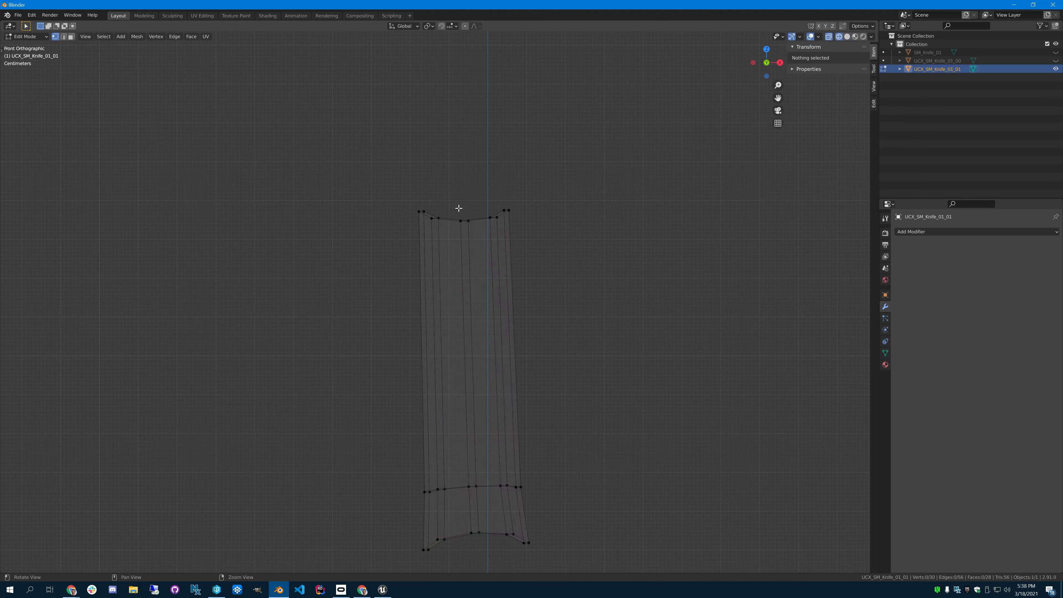
{"action": "key", "text": "b"}
{"action": "left_click_drag", "start_coordinate": [398, 191], "coordinate": [537, 231]}
{"action": "key", "text": "s"}
{"action": "key", "text": "z"}
{"action": "key", "text": "0"}
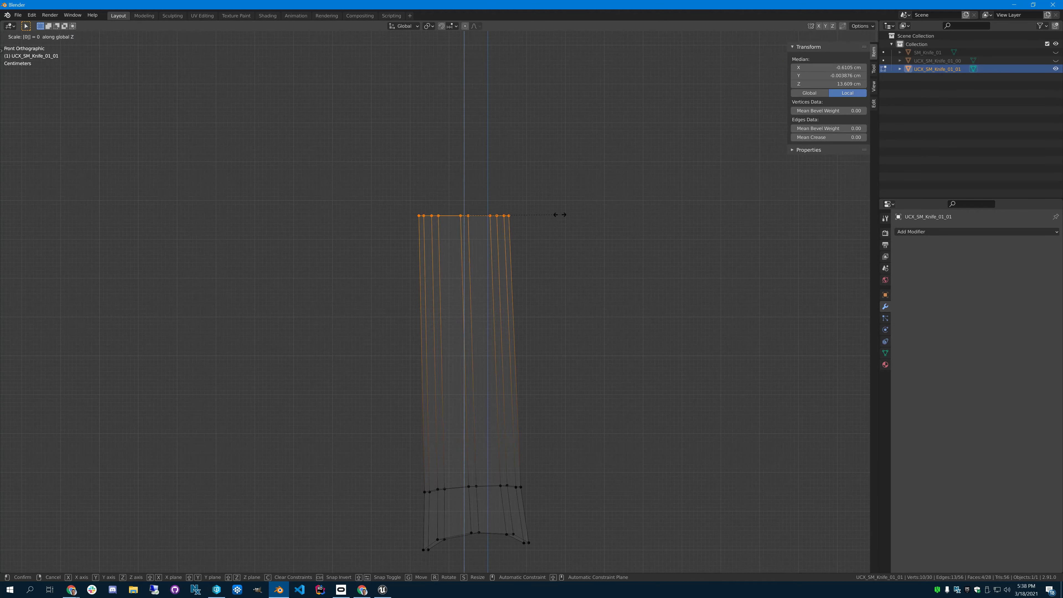
{"action": "key", "text": "Return"}
Step: Select the handle hull's bottommost vertices, flatten them by scaling Z to 0, and clear the selection
{"action": "middle_click_drag", "start_coordinate": [418, 363], "coordinate": [422, 173], "text": "shift"}
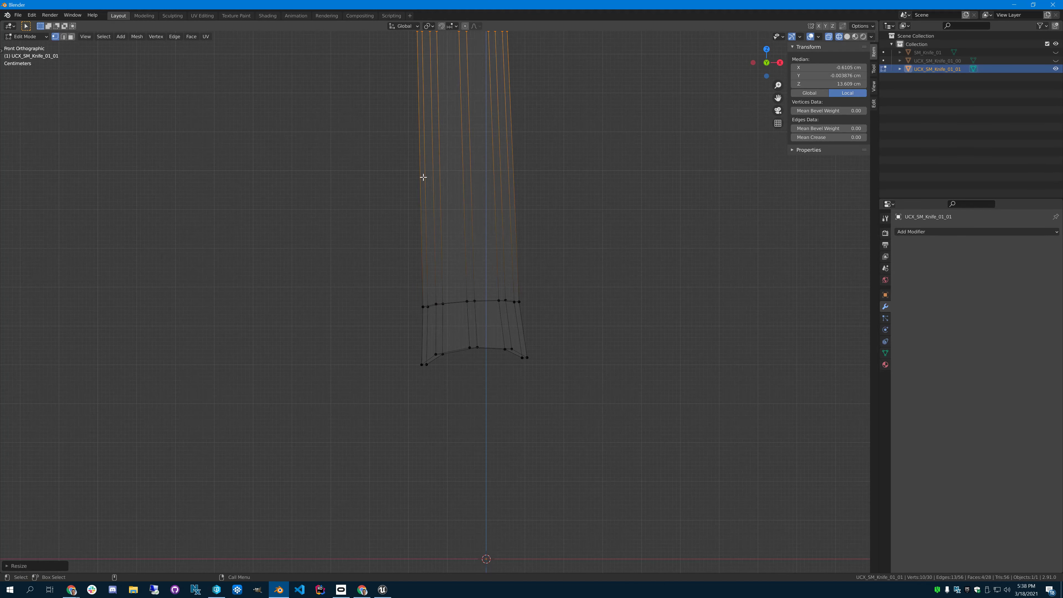
{"action": "key", "text": "alt+a"}
{"action": "key", "text": "b"}
{"action": "left_click_drag", "start_coordinate": [388, 330], "coordinate": [564, 383]}
{"action": "key", "text": "s"}
{"action": "key", "text": "z"}
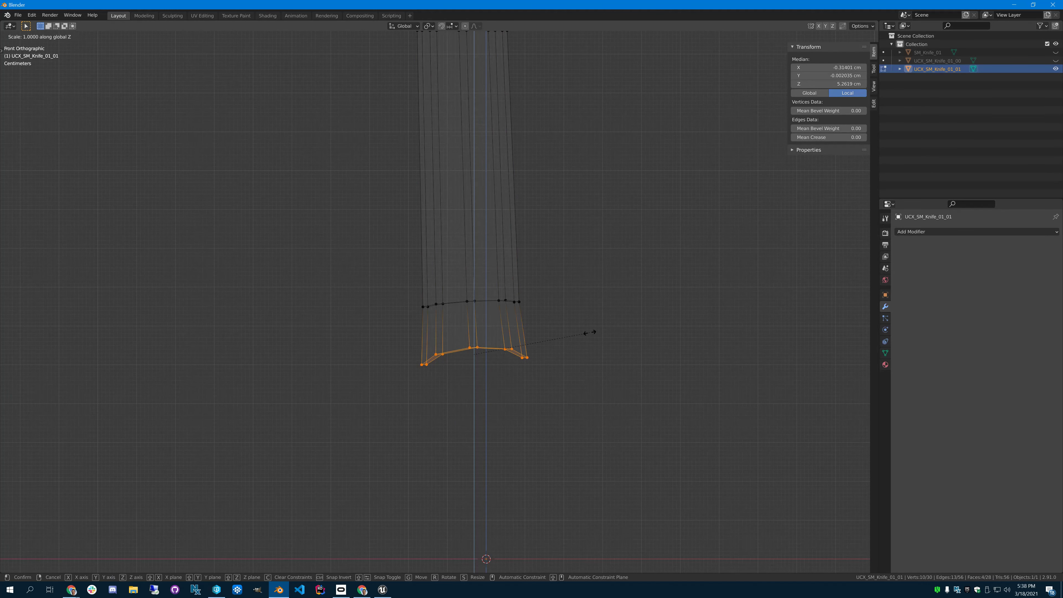
{"action": "key", "text": "Return"}
{"action": "key", "text": "alt+a"}
{"action": "middle_click_drag", "start_coordinate": [527, 335], "coordinate": [515, 341]}
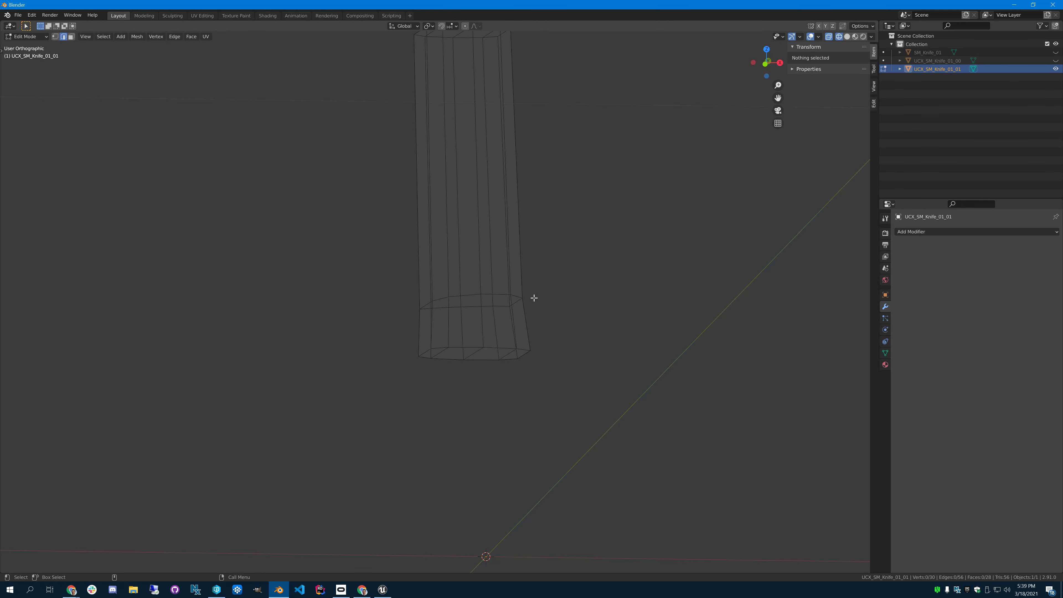
Step: Delete the edge loop just above the handle hull's lower end and clear the selection
{"action": "left_click", "coordinate": [477, 308], "text": "alt"}
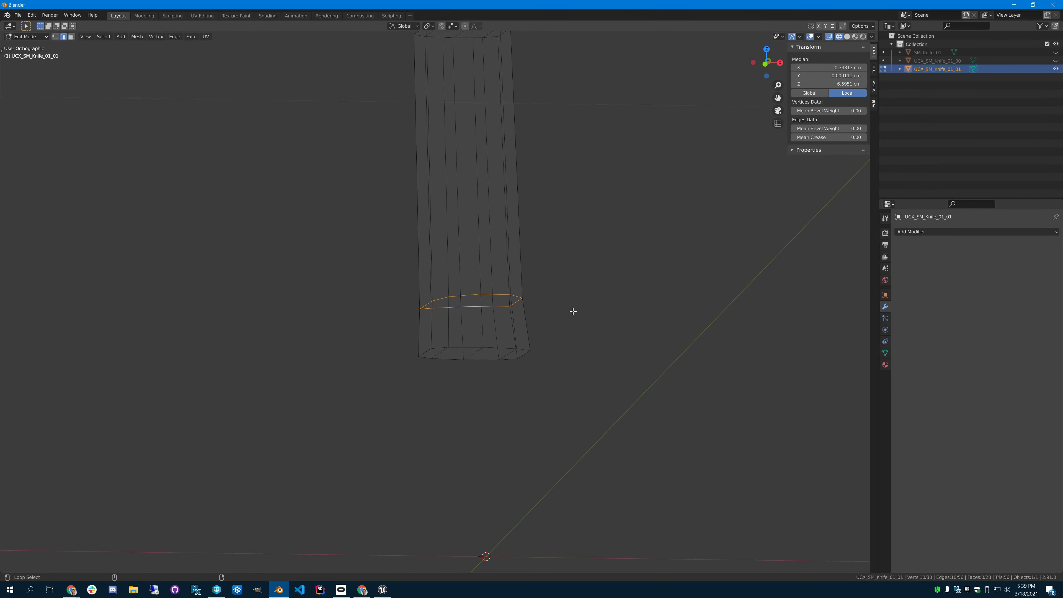
{"action": "mouse_move", "coordinate": [572, 311]}
{"action": "middle_mouse_down"}
{"action": "mouse_move", "coordinate": [541, 327]}
{"action": "mouse_move", "coordinate": [567, 306]}
{"action": "middle_mouse_up"}
{"action": "key", "text": "x"}
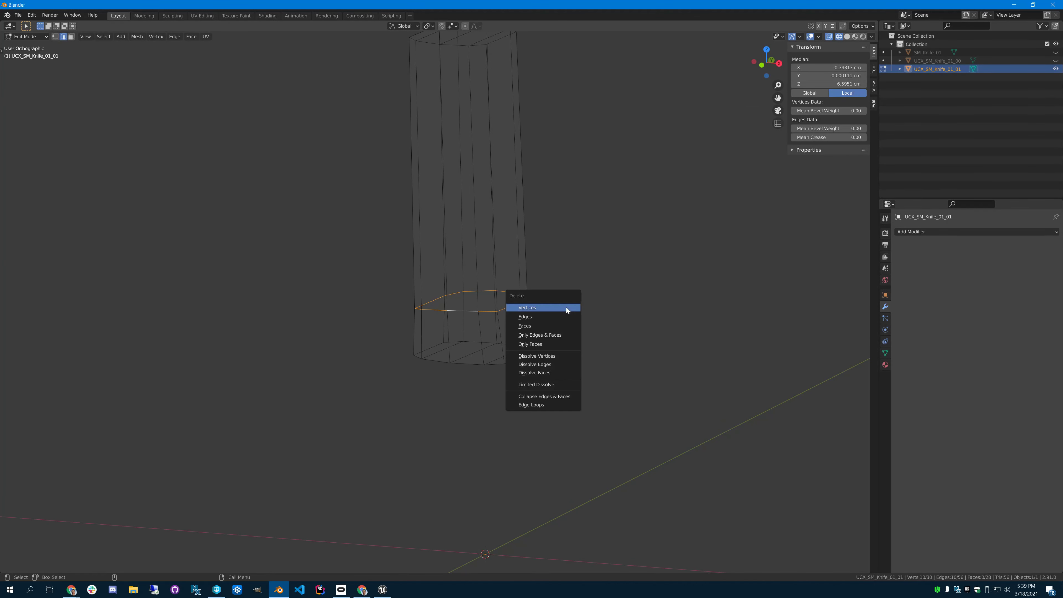
{"action": "left_click", "coordinate": [561, 404]}
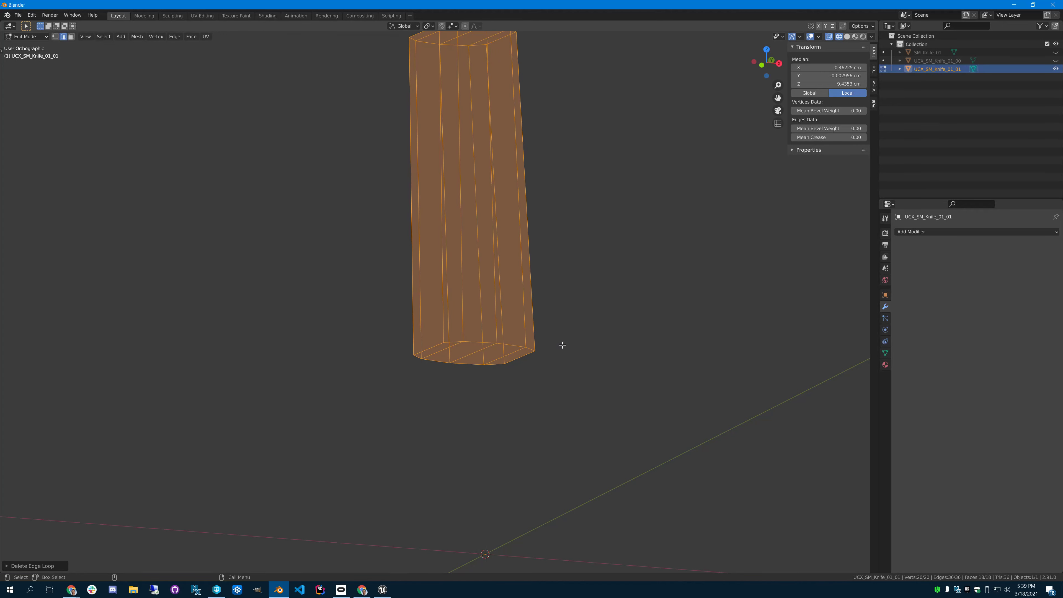
{"action": "middle_click_drag", "start_coordinate": [562, 346], "coordinate": [532, 380]}
{"action": "key", "text": "alt+a"}
{"action": "scroll", "coordinate": [497, 282], "scroll_direction": "up", "scroll_amount": 1}
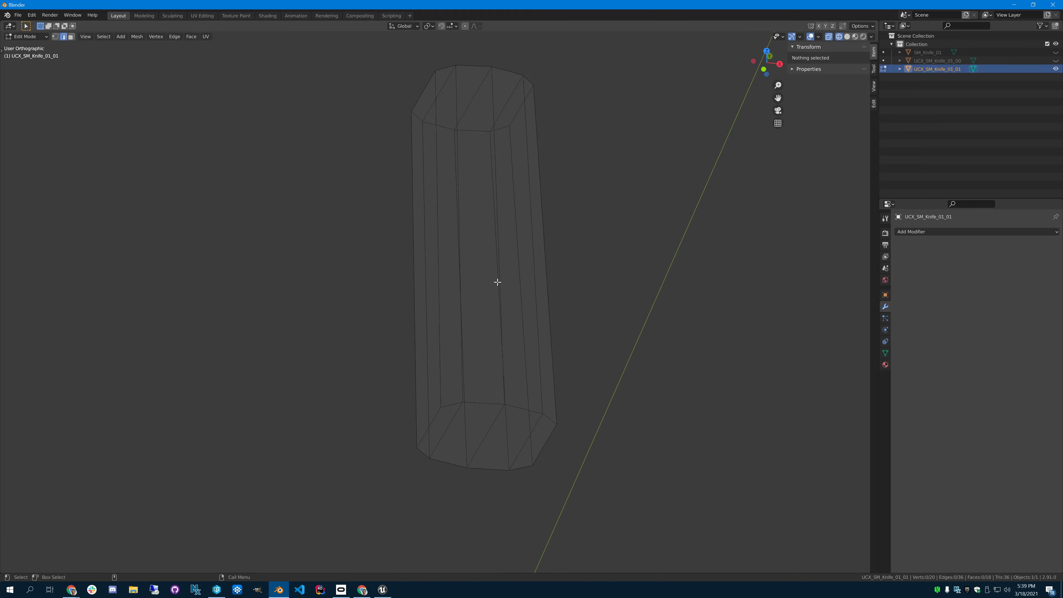
Step: Return to solid shading and Object Mode, and unhide UCX_SM_Knife_01_00 and SM_Knife_01
{"action": "mouse_move", "coordinate": [493, 277]}
{"action": "middle_mouse_down"}
{"action": "mouse_move", "coordinate": [481, 316]}
{"action": "mouse_move", "coordinate": [584, 279]}
{"action": "mouse_move", "coordinate": [497, 277]}
{"action": "middle_mouse_up"}
{"action": "key", "text": "z"}
{"action": "left_click", "coordinate": [561, 283]}
{"action": "scroll", "coordinate": [556, 281], "scroll_direction": "down", "scroll_amount": 2}
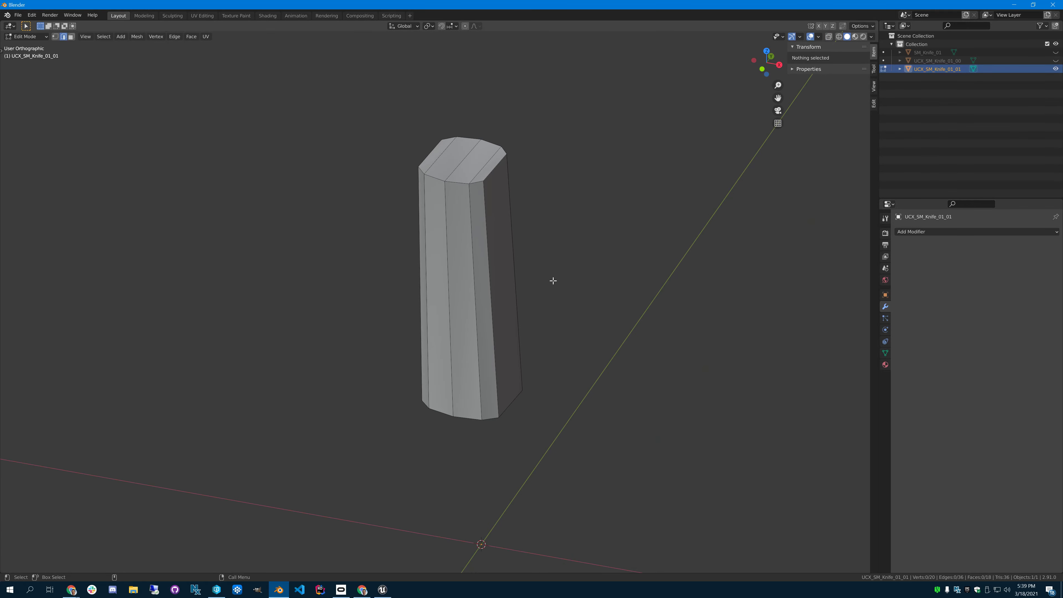
{"action": "key", "text": "Tab"}
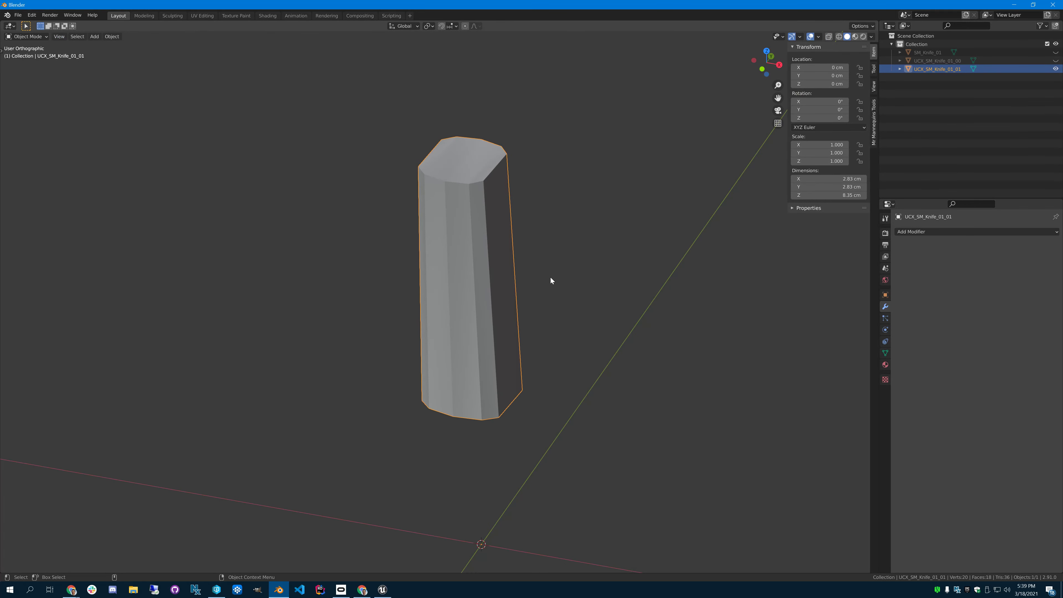
{"action": "left_click", "coordinate": [1055, 61]}
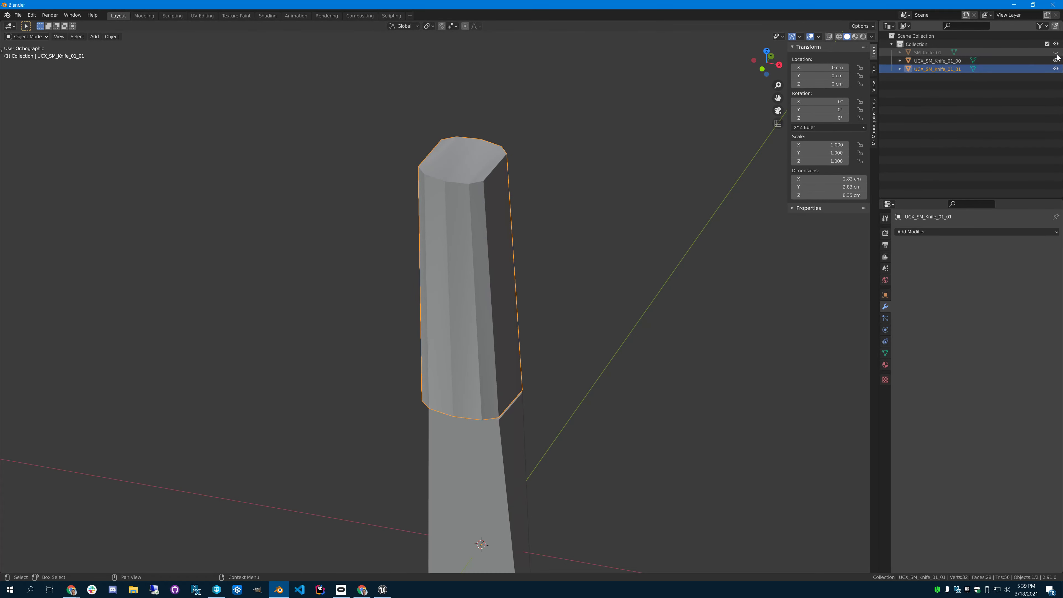
{"action": "left_click", "coordinate": [1055, 52]}
Step: Examine how the handle hull fits around the knife's grip from several angles
{"action": "middle_click_drag", "start_coordinate": [394, 202], "coordinate": [390, 226]}
{"action": "scroll", "coordinate": [391, 229], "scroll_direction": "down", "scroll_amount": 6}
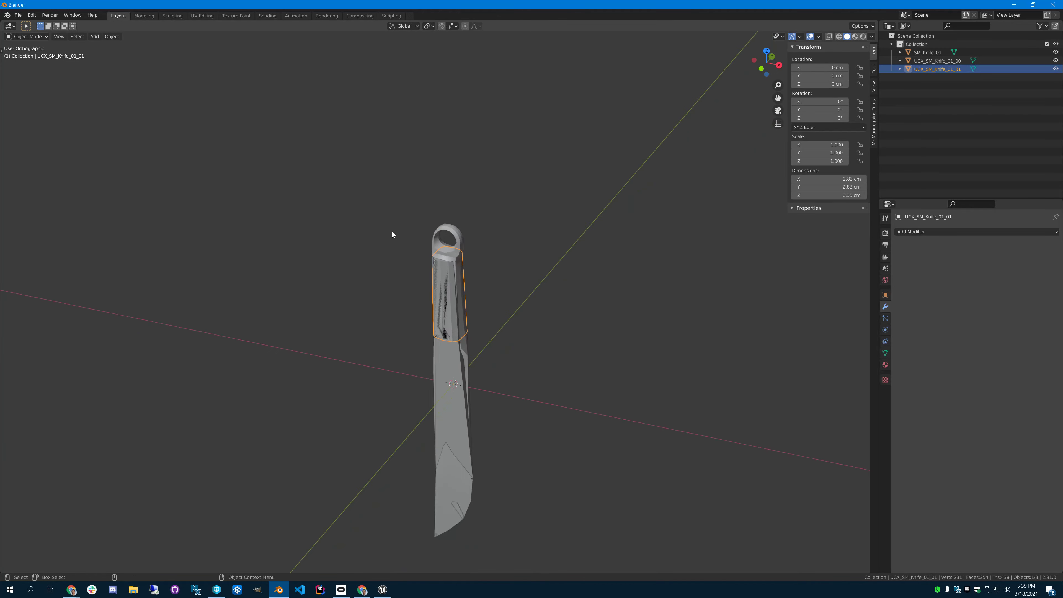
{"action": "scroll", "coordinate": [425, 260], "scroll_direction": "up", "scroll_amount": 2}
{"action": "scroll", "coordinate": [425, 260], "scroll_direction": "up", "scroll_amount": 2}
{"action": "middle_click_drag", "start_coordinate": [384, 297], "coordinate": [355, 263]}
{"action": "scroll", "coordinate": [370, 300], "scroll_direction": "down", "scroll_amount": 3}
{"action": "middle_click_drag", "start_coordinate": [370, 301], "coordinate": [570, 289]}
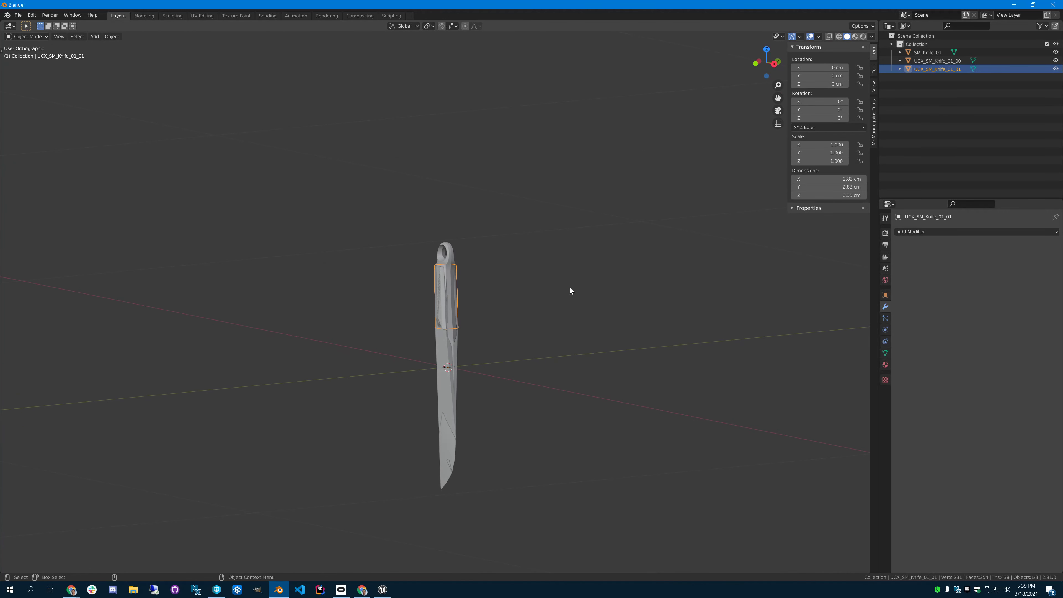
Step: Select the blade hull UCX_SM_Knife_01_00 and open it in Edit Mode with wireframe shading
{"action": "left_click", "coordinate": [937, 61]}
{"action": "scroll", "coordinate": [410, 436], "scroll_direction": "up", "scroll_amount": 5}
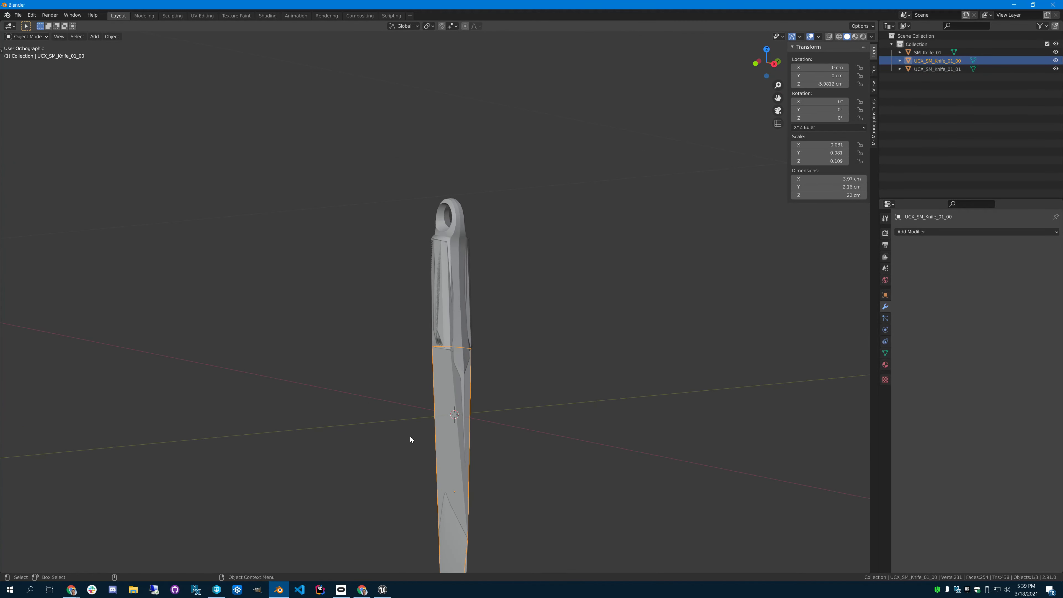
{"action": "mouse_move", "coordinate": [485, 186]}
{"action": "middle_mouse_down"}
{"action": "mouse_move", "coordinate": [491, 161]}
{"action": "mouse_move", "coordinate": [460, 150]}
{"action": "mouse_move", "coordinate": [633, 151]}
{"action": "mouse_move", "coordinate": [595, 166]}
{"action": "mouse_move", "coordinate": [556, 291]}
{"action": "mouse_move", "coordinate": [452, 222]}
{"action": "middle_mouse_up"}
{"action": "key", "text": "z"}
{"action": "left_click", "coordinate": [399, 223]}
{"action": "key", "text": "Tab"}
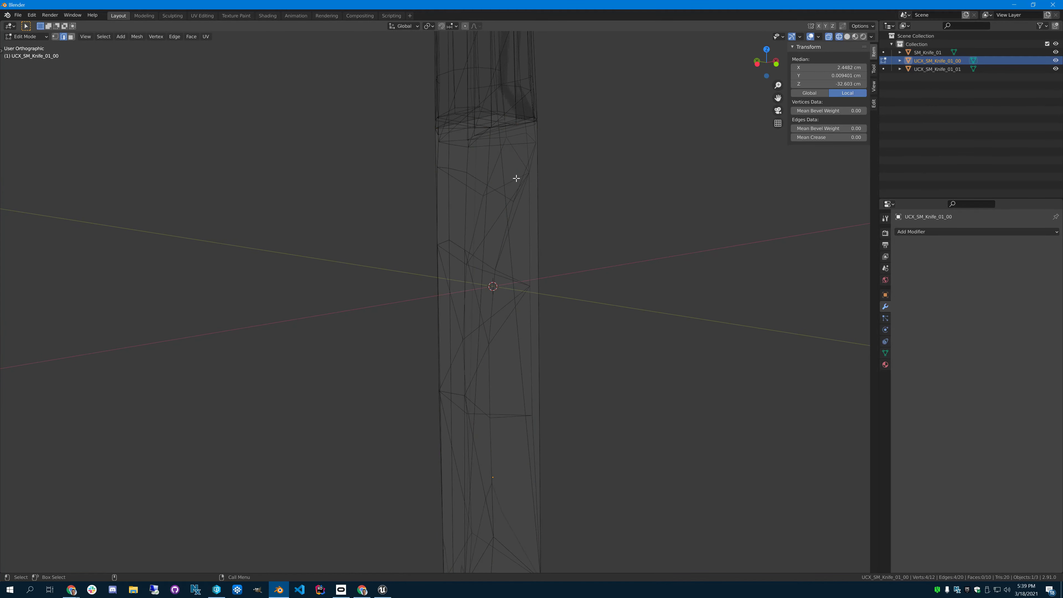
{"action": "middle_click_drag", "start_coordinate": [487, 135], "coordinate": [383, 169]}
Step: Set the snapping target to Vertex and turn snapping on
{"action": "left_click", "coordinate": [536, 120]}
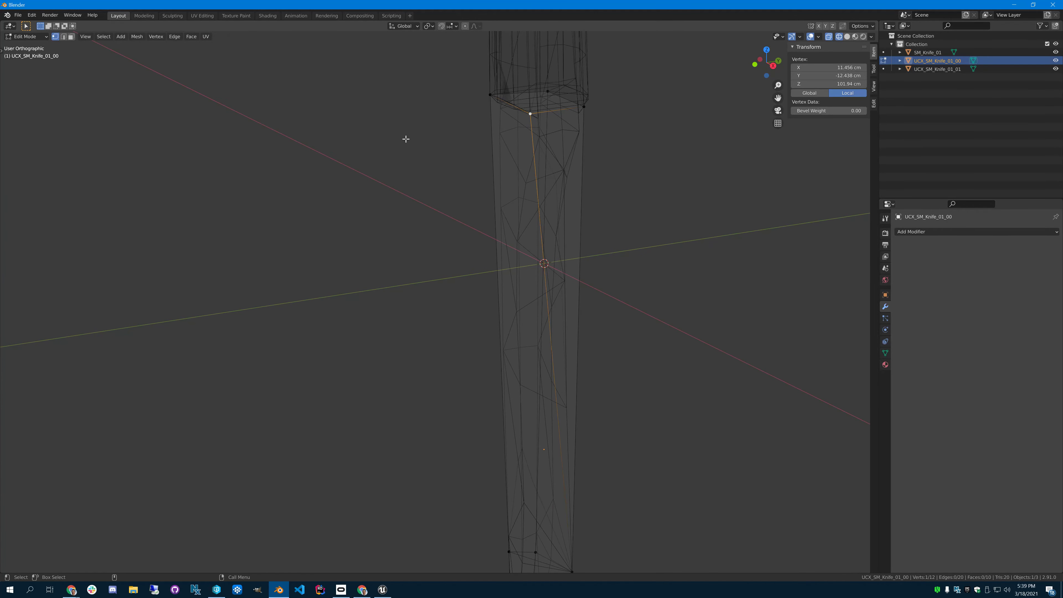
{"action": "left_click", "coordinate": [451, 27]}
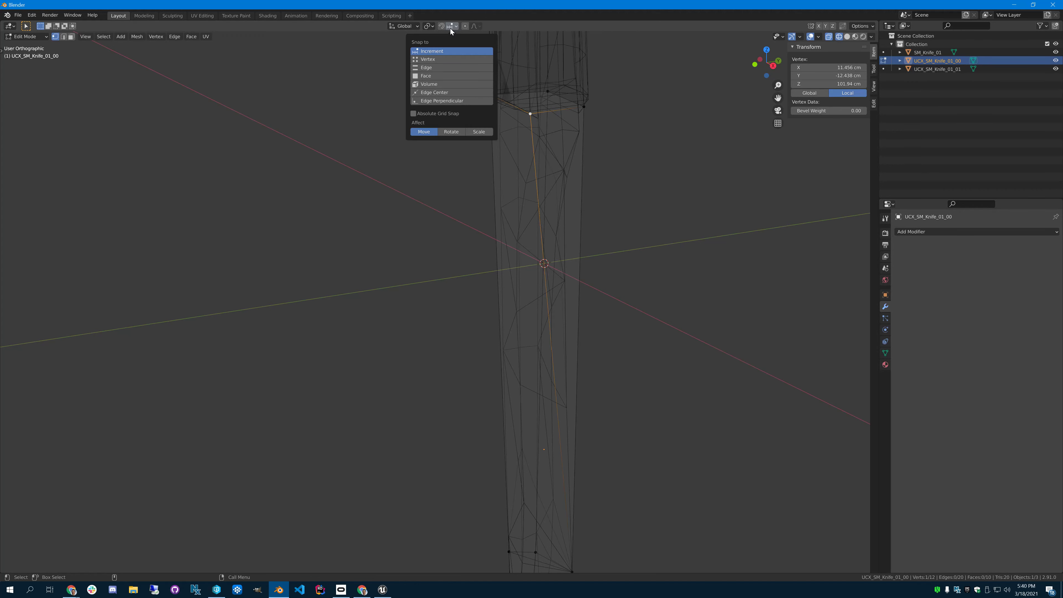
{"action": "left_click", "coordinate": [433, 62]}
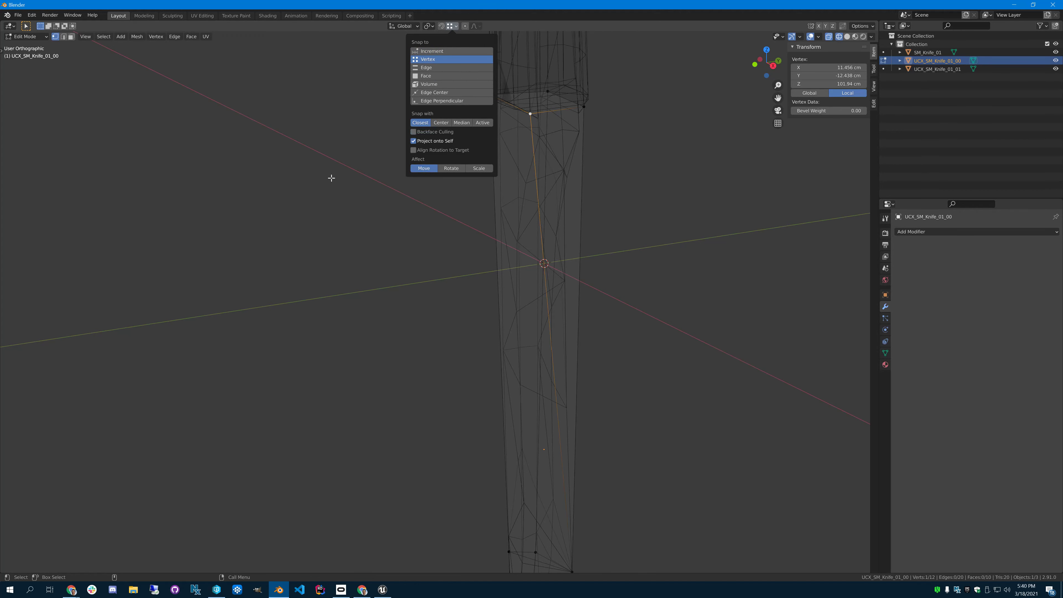
{"action": "middle_click_drag", "start_coordinate": [363, 155], "coordinate": [392, 129]}
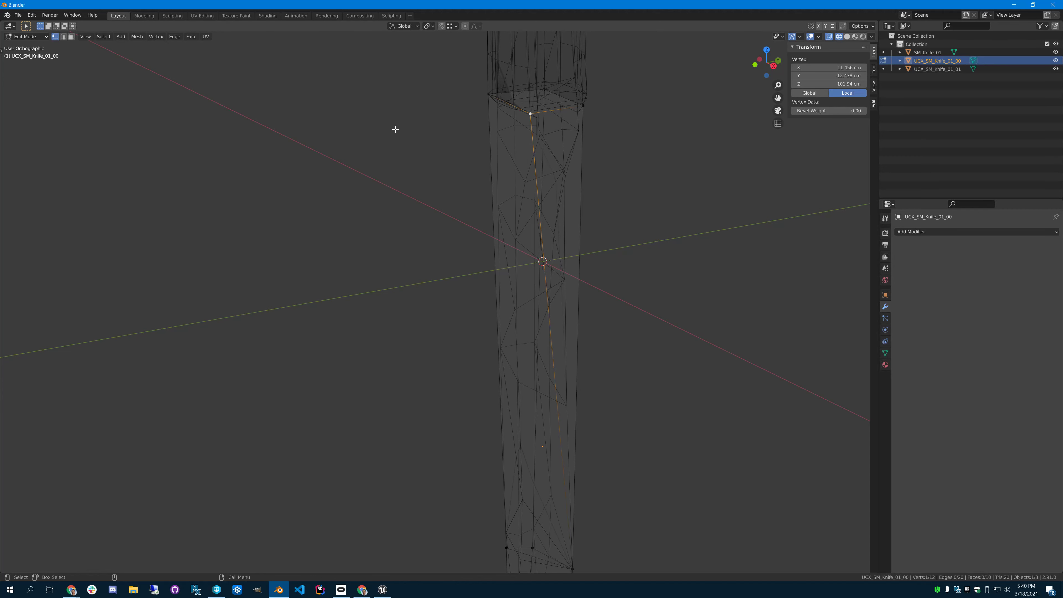
{"action": "key", "text": "alt+Tab"}
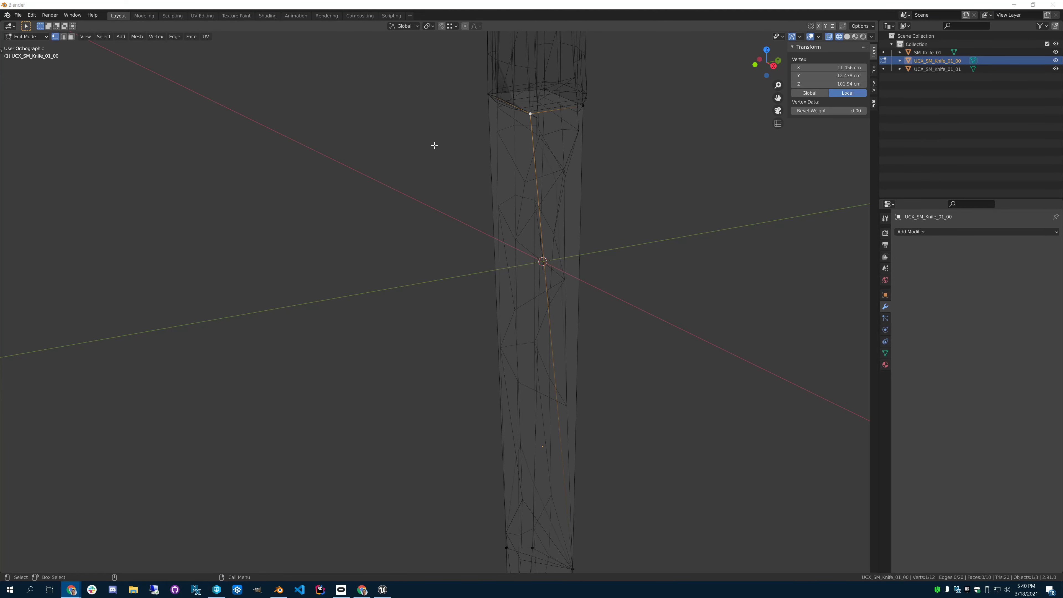
{"action": "left_click", "coordinate": [436, 147]}
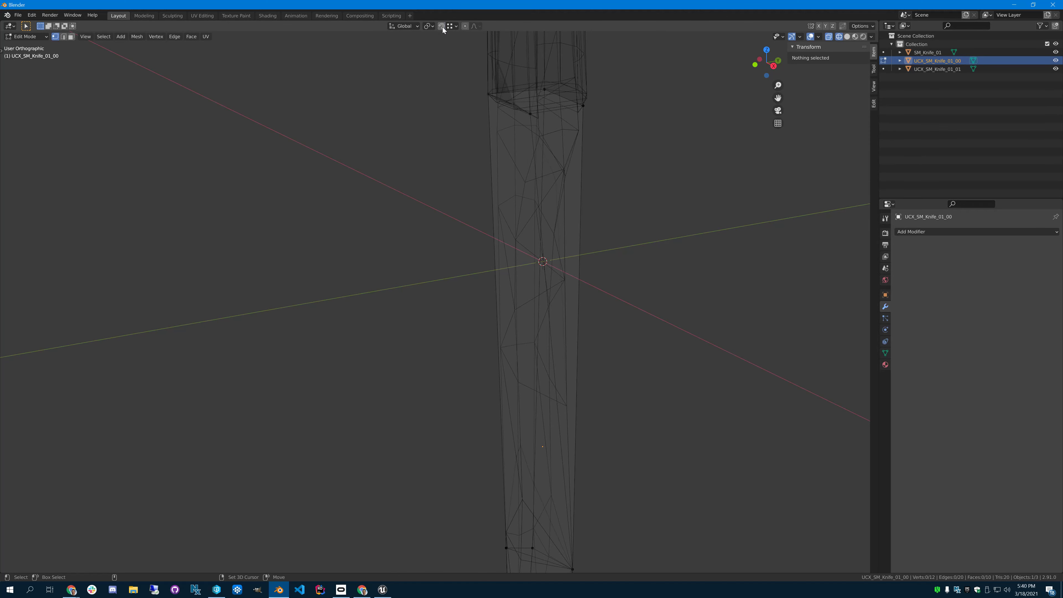
Step: Snap one of the blade hull's upper corner vertices inward beneath the grip, and return to solid shading
{"action": "middle_click_drag", "start_coordinate": [446, 157], "coordinate": [509, 235]}
{"action": "mouse_move", "coordinate": [496, 198]}
{"action": "middle_mouse_down"}
{"action": "mouse_move", "coordinate": [507, 275]}
{"action": "mouse_move", "coordinate": [557, 199]}
{"action": "mouse_move", "coordinate": [554, 140]}
{"action": "mouse_move", "coordinate": [499, 143]}
{"action": "mouse_move", "coordinate": [496, 128]}
{"action": "mouse_move", "coordinate": [477, 128]}
{"action": "middle_mouse_up"}
{"action": "left_click", "coordinate": [539, 114]}
{"action": "key", "text": "g"}
{"action": "left_click", "coordinate": [519, 128]}
{"action": "key", "text": "z"}
{"action": "left_click", "coordinate": [597, 173]}
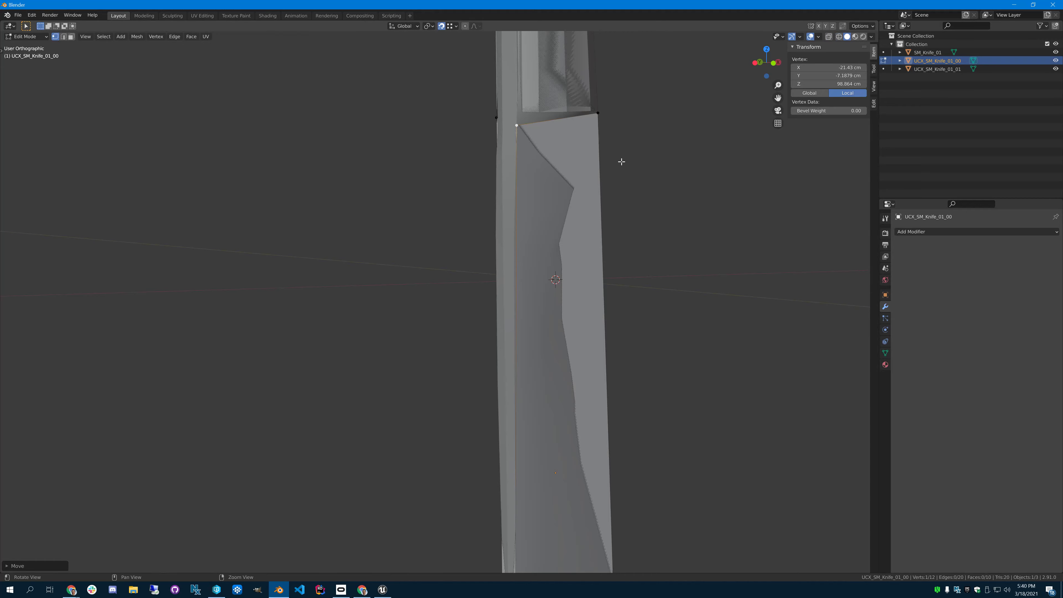
Step: Snap the blade hull's remaining upper corner vertices onto the knife's vertices where the blade meets the grip
{"action": "middle_click_drag", "start_coordinate": [621, 161], "coordinate": [561, 131]}
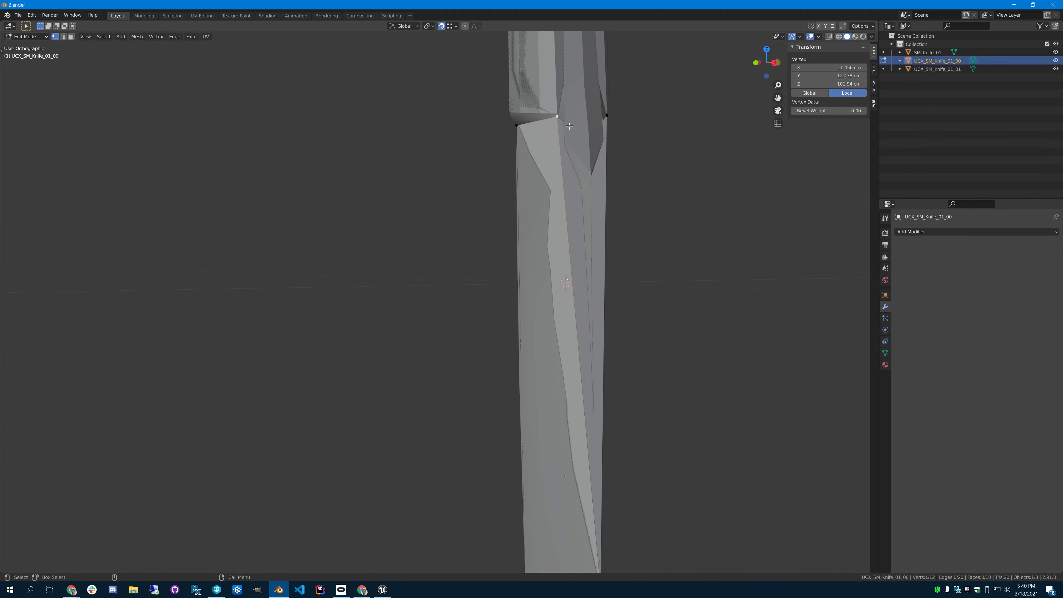
{"action": "key", "text": "g"}
{"action": "left_click", "coordinate": [577, 130]}
{"action": "middle_click_drag", "start_coordinate": [680, 126], "coordinate": [590, 132]}
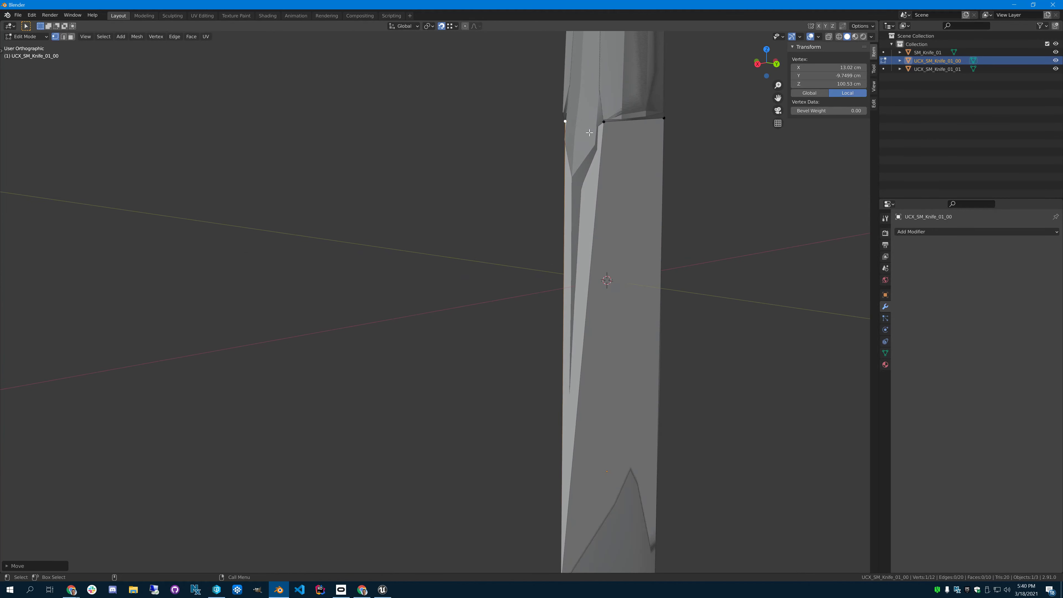
{"action": "key", "text": "g"}
{"action": "left_click", "coordinate": [661, 146]}
{"action": "middle_click_drag", "start_coordinate": [661, 146], "coordinate": [562, 144]}
{"action": "left_click", "coordinate": [631, 144]}
{"action": "key", "text": "g"}
{"action": "left_click", "coordinate": [639, 147]}
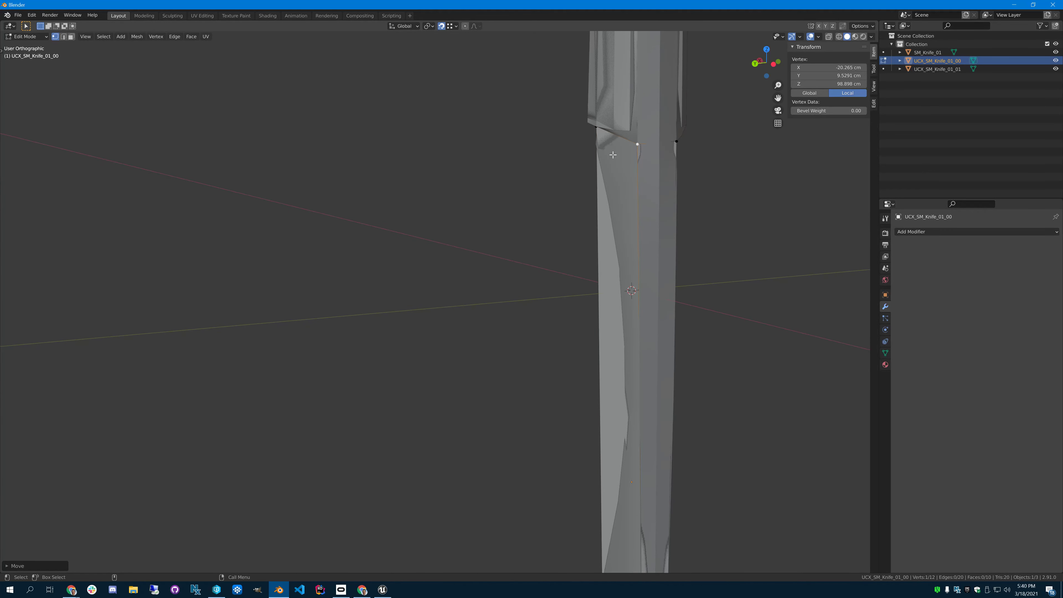
Step: Check the adjusted blade hull along the whole knife and return to Object Mode with solid shading
{"action": "scroll", "coordinate": [612, 154], "scroll_direction": "down", "scroll_amount": 5}
{"action": "middle_click_drag", "start_coordinate": [560, 197], "coordinate": [531, 243]}
{"action": "scroll", "coordinate": [531, 243], "scroll_direction": "up", "scroll_amount": 1}
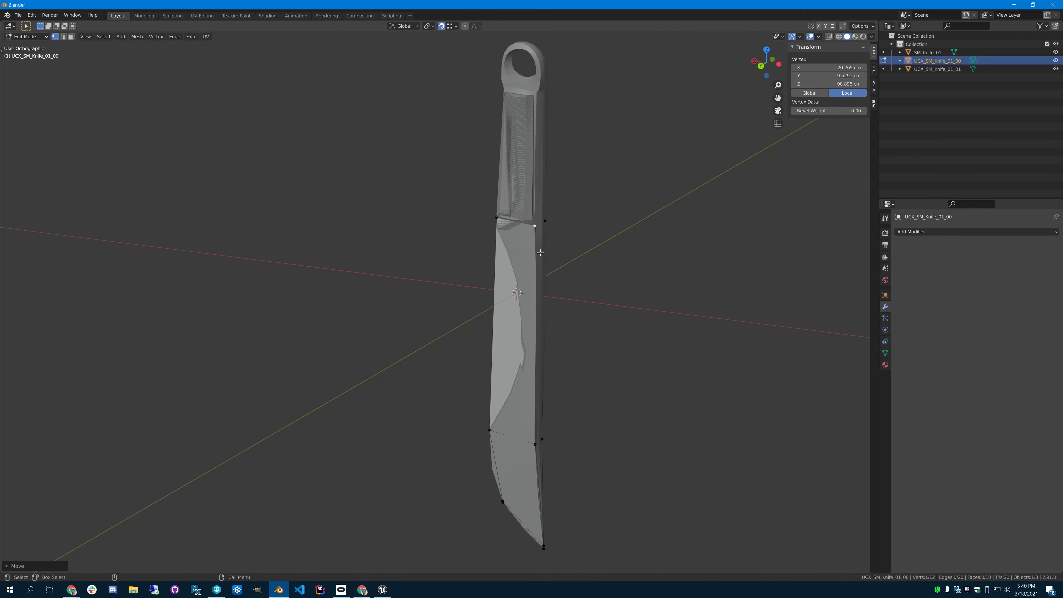
{"action": "key", "text": "z"}
{"action": "left_click", "coordinate": [611, 246]}
{"action": "key", "text": "Tab"}
Step: In front view, add a cube mesh for the ring at the end of the handle
{"action": "mouse_move", "coordinate": [585, 225]}
{"action": "middle_mouse_down"}
{"action": "mouse_move", "coordinate": [607, 218]}
{"action": "mouse_move", "coordinate": [586, 230]}
{"action": "mouse_move", "coordinate": [569, 202]}
{"action": "mouse_move", "coordinate": [472, 276]}
{"action": "middle_mouse_up"}
{"action": "key", "text": "KP_1"}
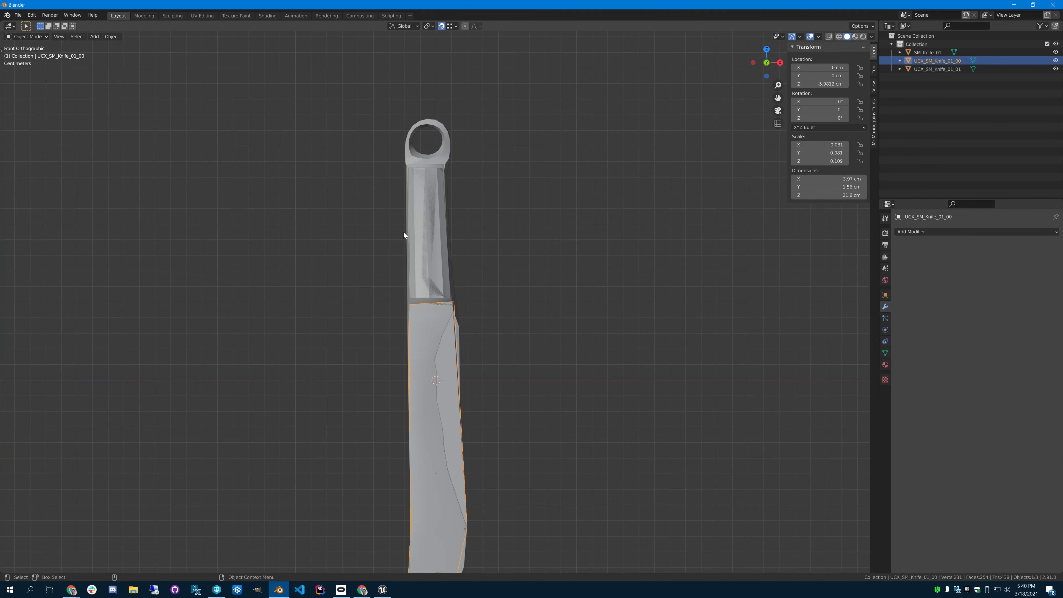
{"action": "middle_click_drag", "start_coordinate": [475, 174], "coordinate": [491, 195], "text": "shift"}
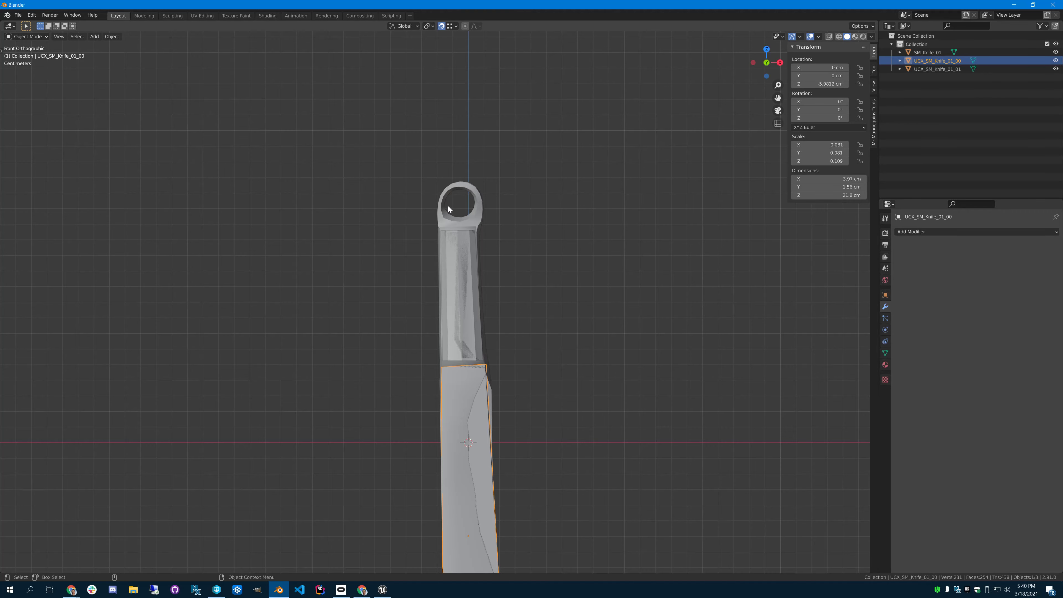
{"action": "mouse_move", "coordinate": [448, 208]}
{"action": "middle_mouse_down"}
{"action": "mouse_move", "coordinate": [572, 218]}
{"action": "mouse_move", "coordinate": [508, 229]}
{"action": "mouse_move", "coordinate": [461, 218]}
{"action": "middle_mouse_up"}
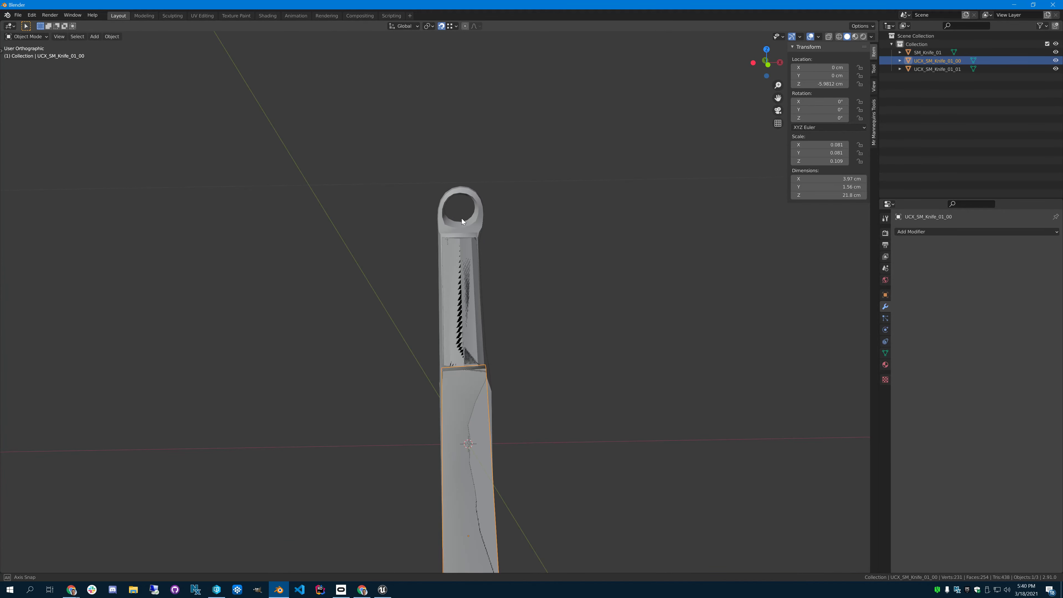
{"action": "key", "text": "KP_1"}
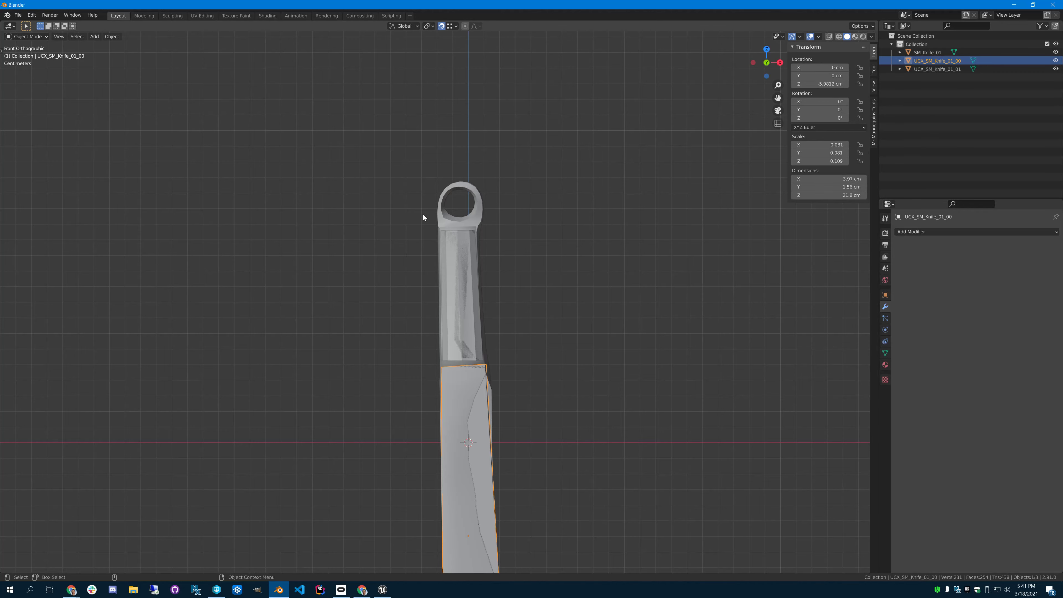
{"action": "middle_click_drag", "start_coordinate": [421, 202], "coordinate": [484, 215]}
{"action": "key", "text": "KP_1"}
{"action": "key", "text": "shift+a"}
{"action": "mouse_move", "coordinate": [483, 211]}
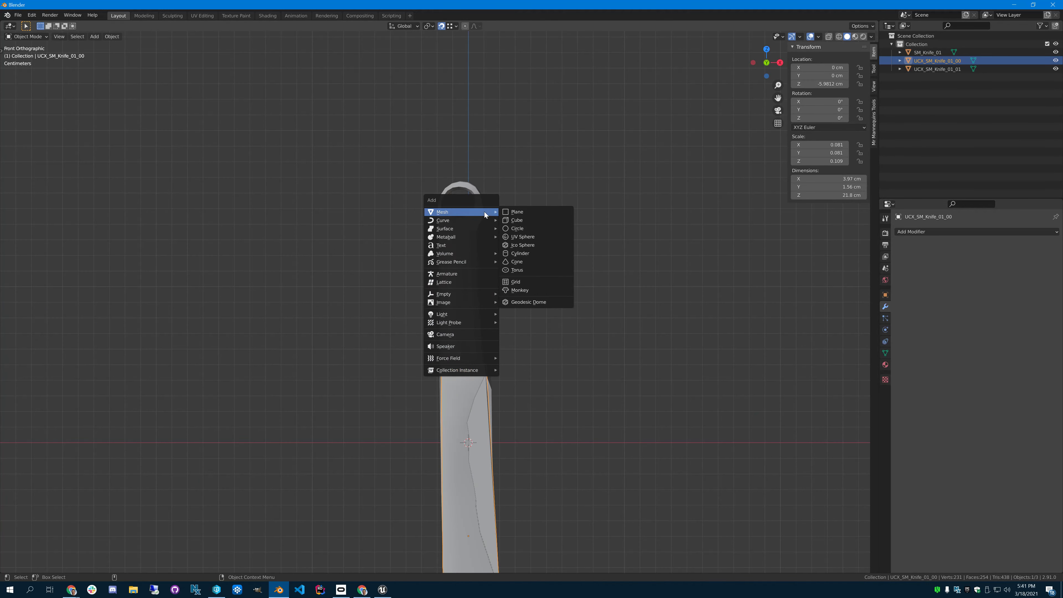
{"action": "left_click", "coordinate": [523, 220]}
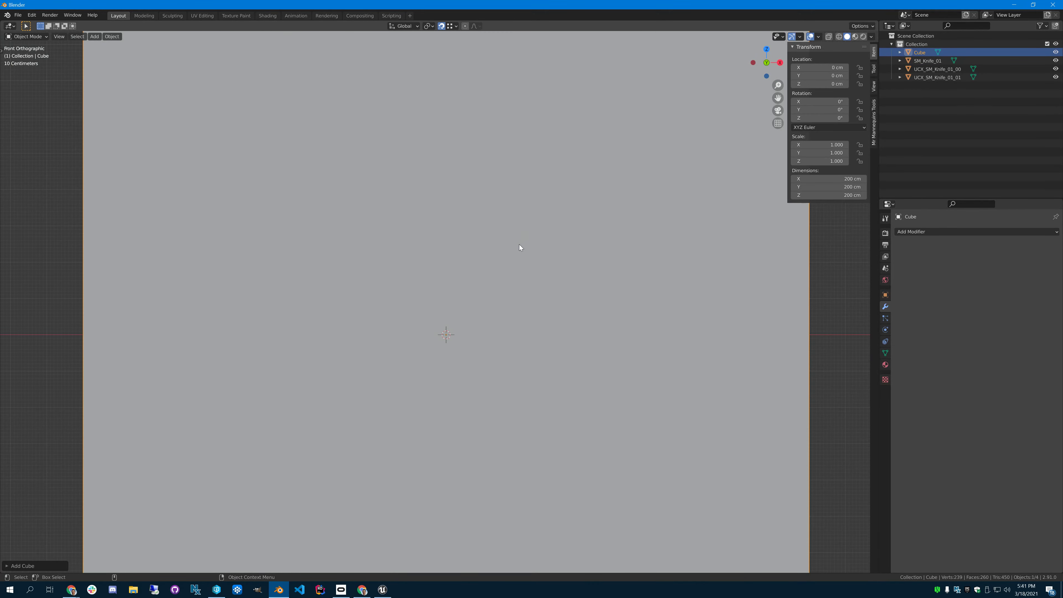
Step: Scale the cube down to about 2.97 cm and raise it to the handle's ring, at about Z 15.07 cm
{"action": "key", "text": "s"}
{"action": "left_click", "coordinate": [447, 307]}
{"action": "scroll", "coordinate": [441, 305], "scroll_direction": "up", "scroll_amount": 10}
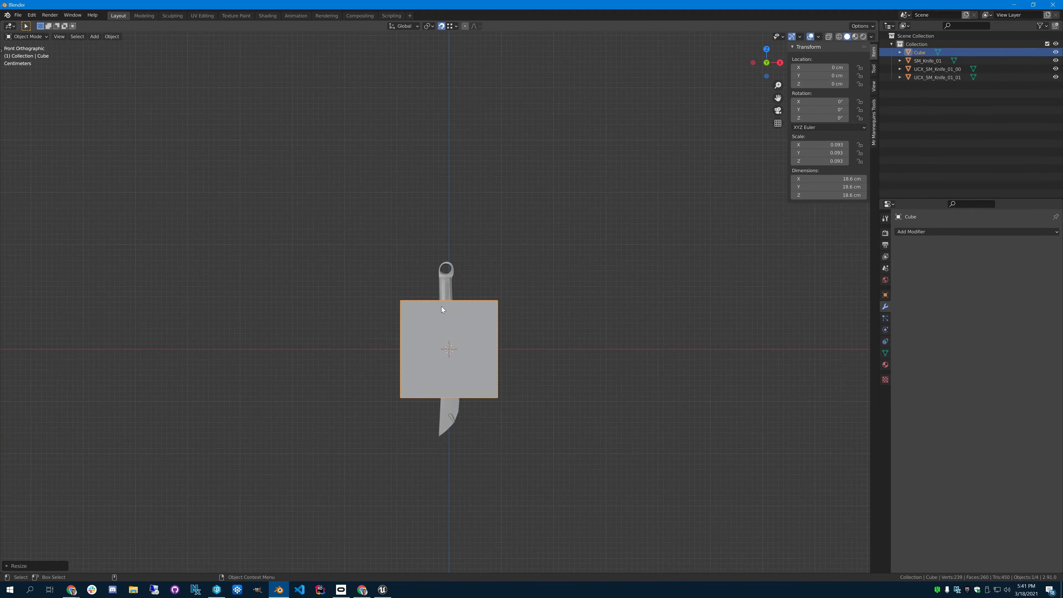
{"action": "key", "text": "g"}
{"action": "left_click", "coordinate": [496, 154]}
{"action": "key", "text": "s"}
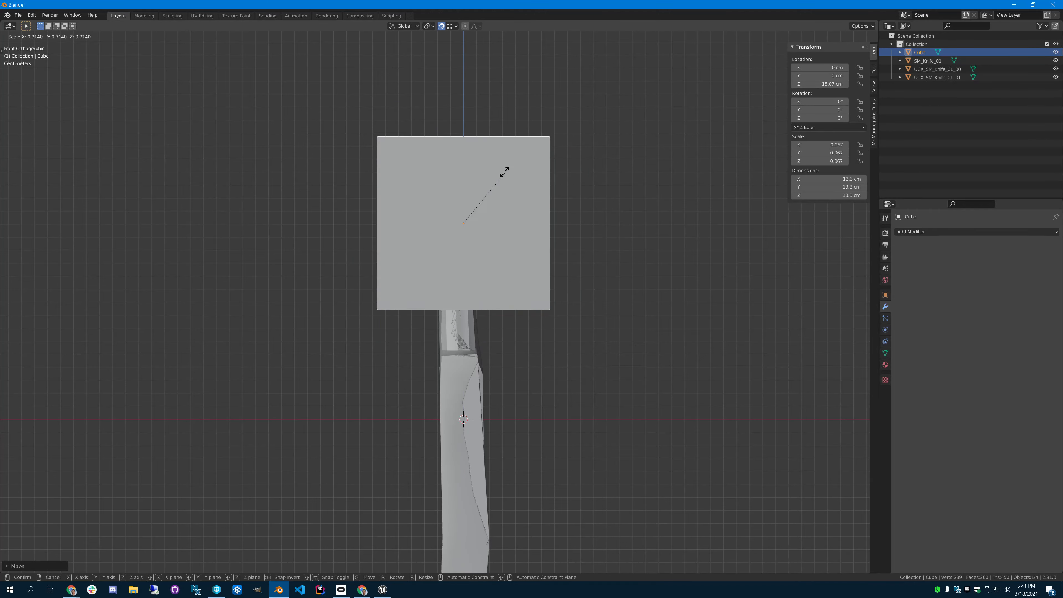
{"action": "left_click", "coordinate": [466, 208]}
Step: In front view, center the cube over the ring and enlarge it to about 3.39 cm so it encloses the ring
{"action": "middle_click_drag", "start_coordinate": [466, 208], "coordinate": [537, 246]}
{"action": "key", "text": "KP_1"}
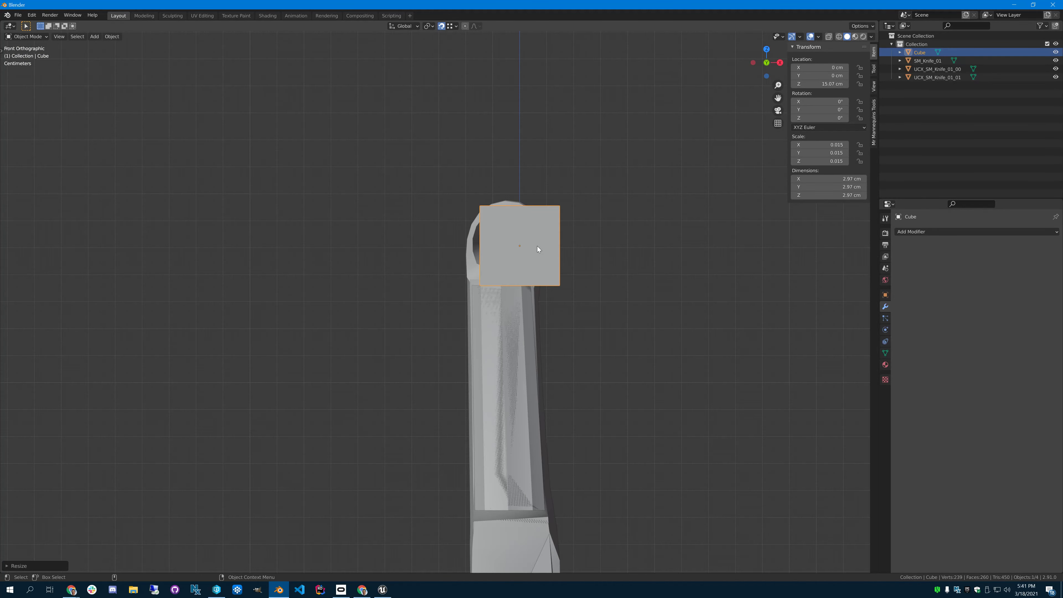
{"action": "key", "text": "g"}
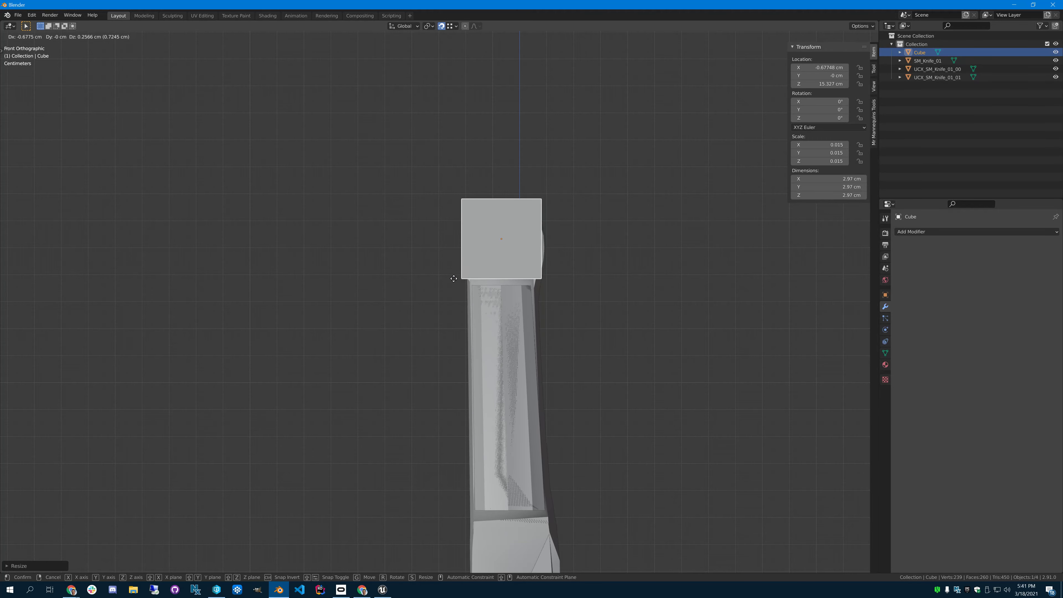
{"action": "left_click", "coordinate": [454, 277]}
{"action": "key", "text": "s"}
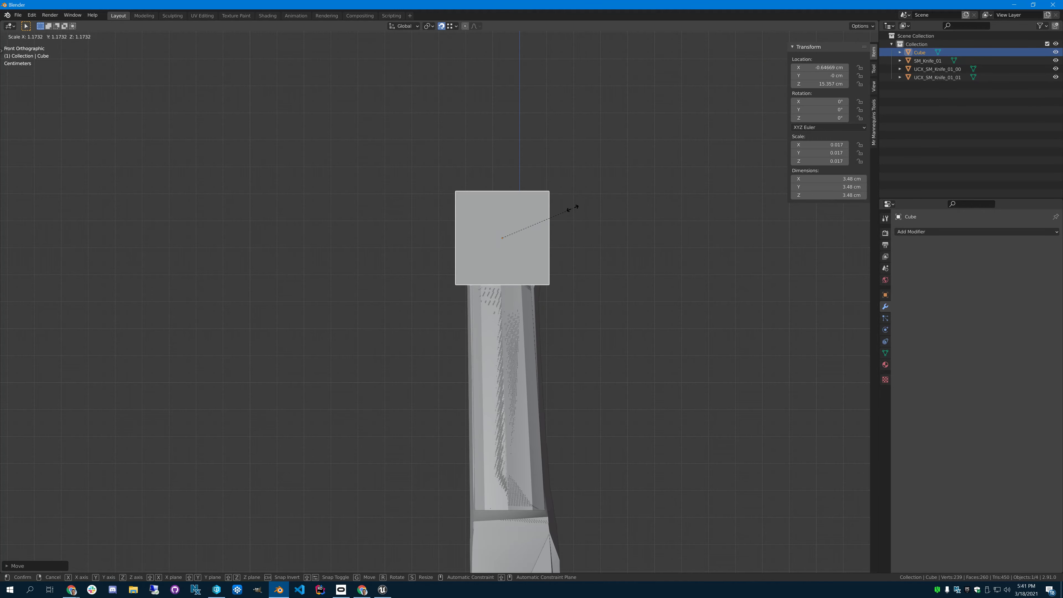
{"action": "left_click", "coordinate": [561, 203]}
Step: Switch to wireframe shading and scale the cube along Y to about 1.58 cm thick
{"action": "mouse_move", "coordinate": [550, 199]}
{"action": "middle_mouse_down"}
{"action": "mouse_move", "coordinate": [658, 189]}
{"action": "mouse_move", "coordinate": [537, 242]}
{"action": "mouse_move", "coordinate": [366, 229]}
{"action": "mouse_move", "coordinate": [562, 221]}
{"action": "mouse_move", "coordinate": [545, 214]}
{"action": "mouse_move", "coordinate": [551, 202]}
{"action": "mouse_move", "coordinate": [658, 210]}
{"action": "mouse_move", "coordinate": [645, 214]}
{"action": "middle_mouse_up"}
{"action": "key", "text": "z"}
{"action": "left_click", "coordinate": [512, 247]}
{"action": "key", "text": "s"}
{"action": "key", "text": "y"}
{"action": "left_click", "coordinate": [561, 228]}
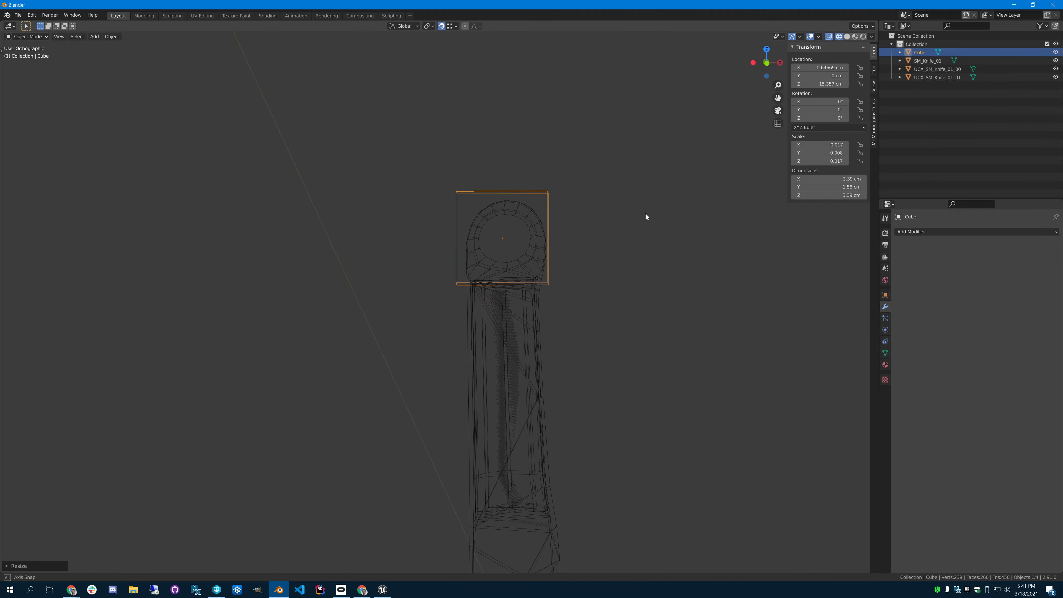
Step: Add a Shrinkwrap modifier to the cube with SM_Knife_01 as its target and apply it
{"action": "left_click", "coordinate": [939, 232]}
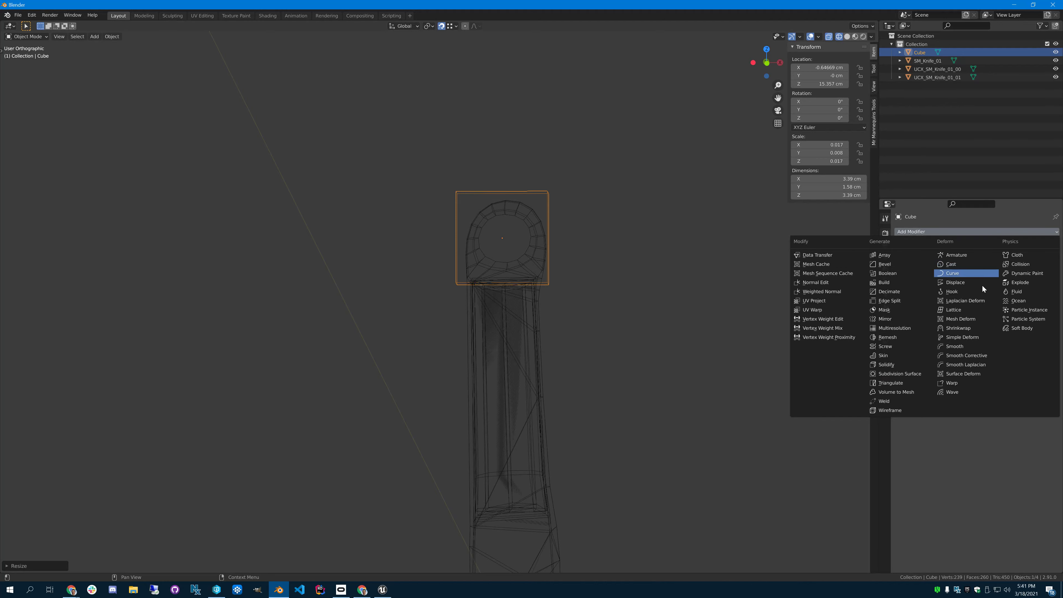
{"action": "left_click", "coordinate": [967, 330]}
{"action": "left_click", "coordinate": [999, 279]}
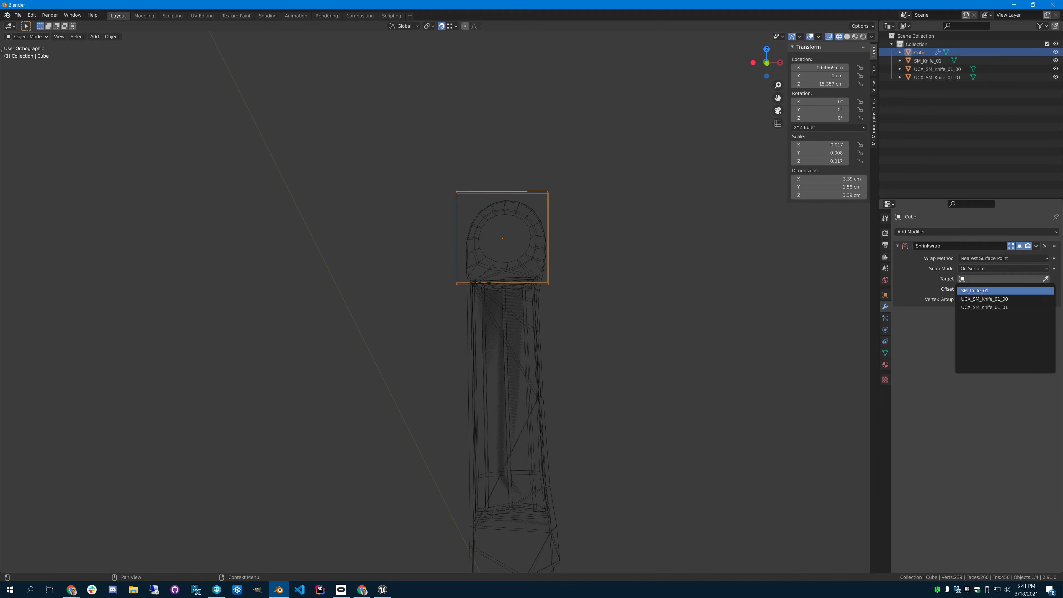
{"action": "left_click", "coordinate": [987, 291]}
{"action": "middle_click_drag", "start_coordinate": [542, 240], "coordinate": [569, 242]}
{"action": "key", "text": "ctrl+a"}
Step: In front view, raise the cube's upper vertices about 0.35 cm along Z and scale them inward to fit the ring's curved end
{"action": "key", "text": "KP_1"}
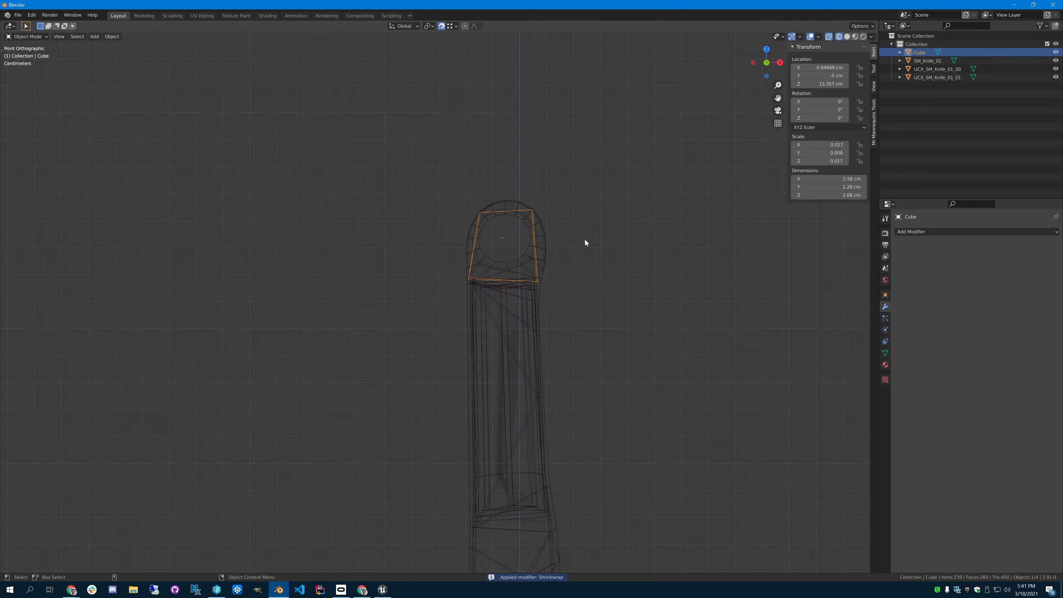
{"action": "key", "text": "Tab"}
{"action": "key", "text": "alt+a"}
{"action": "left_click_drag", "start_coordinate": [464, 197], "coordinate": [556, 224]}
{"action": "key", "text": "g"}
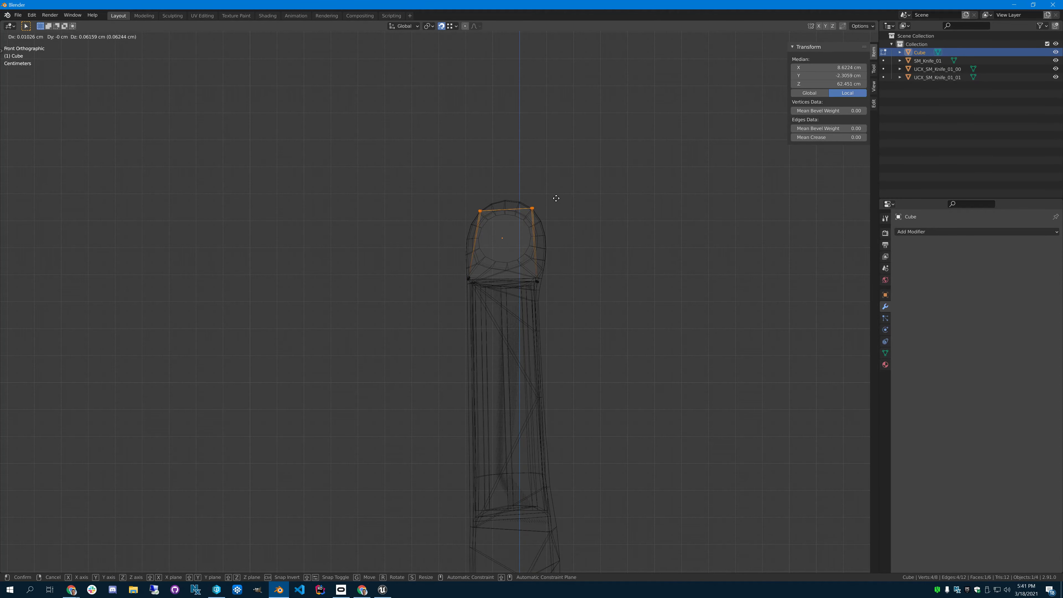
{"action": "key", "text": "z"}
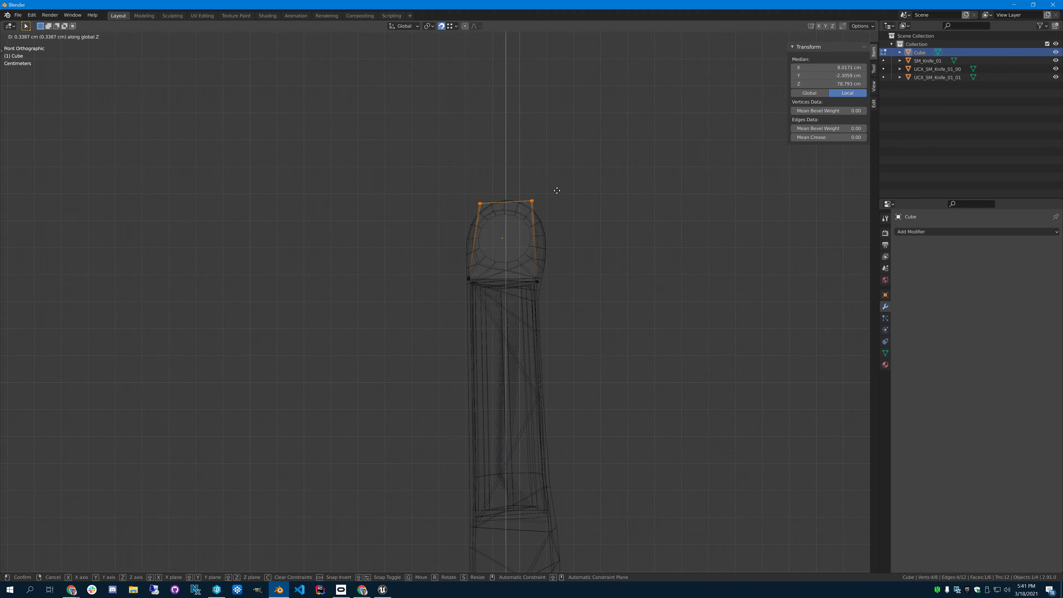
{"action": "left_click", "coordinate": [555, 189]}
{"action": "key", "text": "s"}
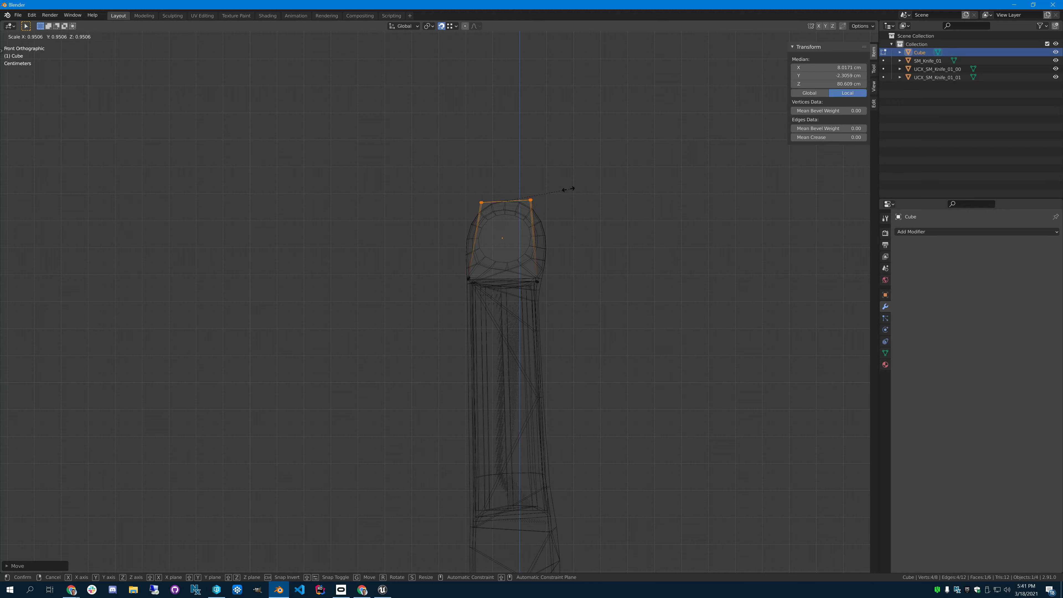
{"action": "left_click", "coordinate": [542, 194]}
{"action": "left_click", "coordinate": [528, 247]}
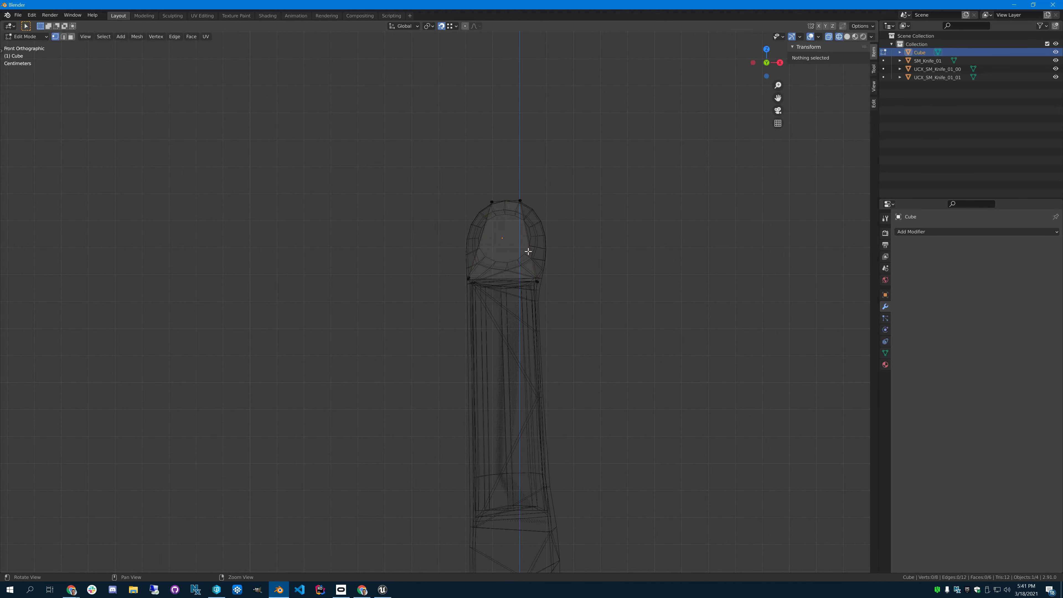
Step: Add a horizontal loop cut across the middle of the cube and flatten it with a Z scale of 0
{"action": "key", "text": "ctrl+r"}
{"action": "left_click", "coordinate": [538, 242]}
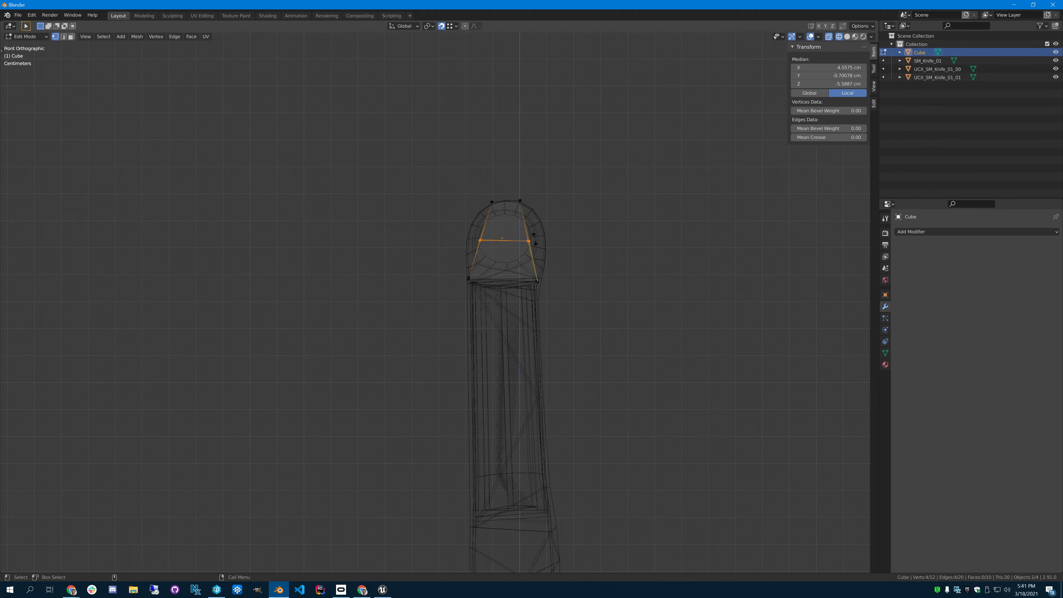
{"action": "right_click", "coordinate": [606, 229]}
{"action": "type", "text": "sz0"}
{"action": "key", "text": "Return"}
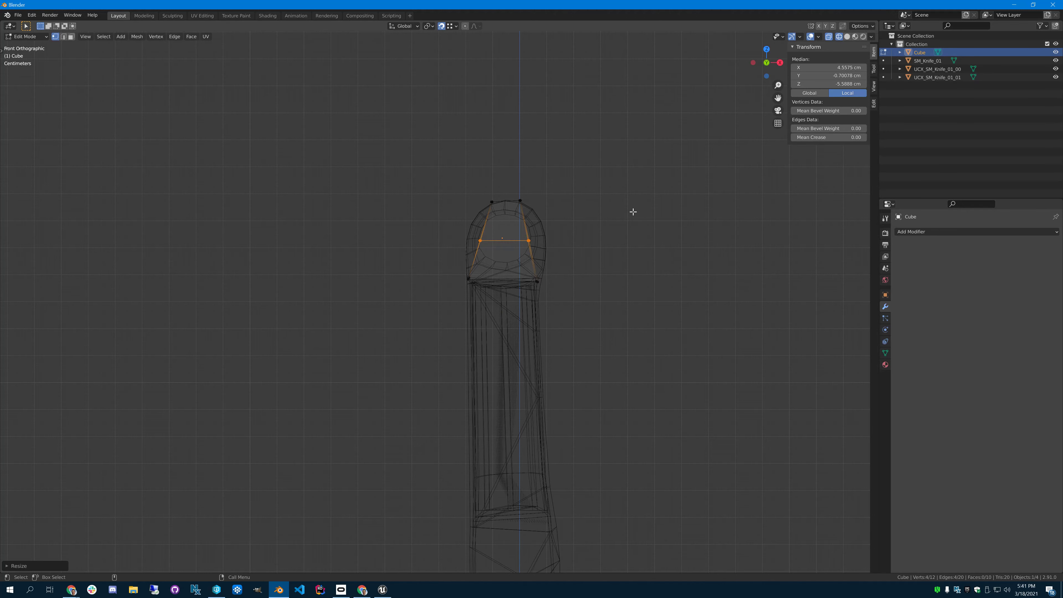
Step: Scale the middle edge loop out to the ring's sides and scale it along Y by about 0.95
{"action": "key", "text": "s"}
{"action": "key", "text": "x"}
{"action": "right_click", "coordinate": [606, 241]}
{"action": "key", "text": "s"}
{"action": "left_click", "coordinate": [673, 237]}
{"action": "middle_click_drag", "start_coordinate": [669, 237], "coordinate": [562, 231]}
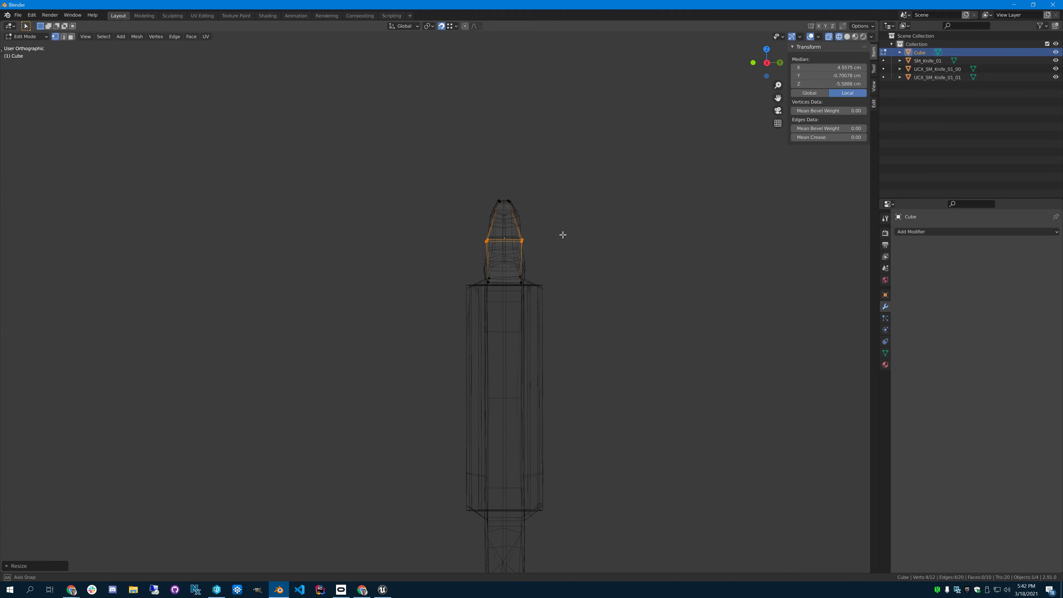
{"action": "key", "text": "s"}
{"action": "key", "text": "y"}
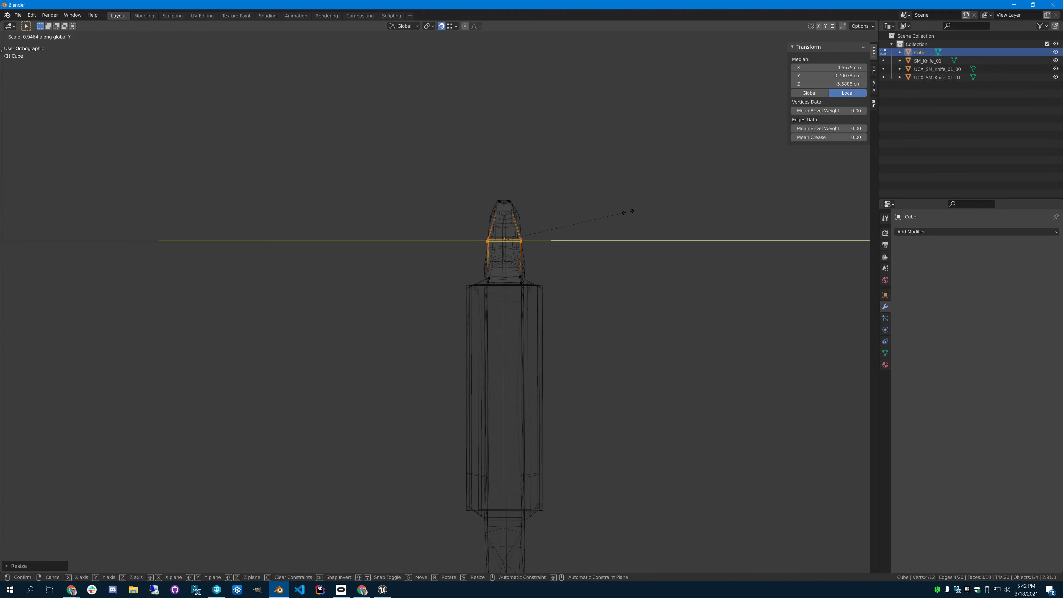
{"action": "left_click", "coordinate": [627, 211]}
Step: Select the cube's upper end face, switch to solid shading and scale the face along Y by about 1.5
{"action": "middle_click_drag", "start_coordinate": [465, 209], "coordinate": [488, 240]}
{"action": "key", "text": "3"}
{"action": "left_click", "coordinate": [506, 212]}
{"action": "middle_click_drag", "start_coordinate": [584, 195], "coordinate": [597, 194]}
{"action": "key", "text": "z"}
{"action": "left_click", "coordinate": [670, 214]}
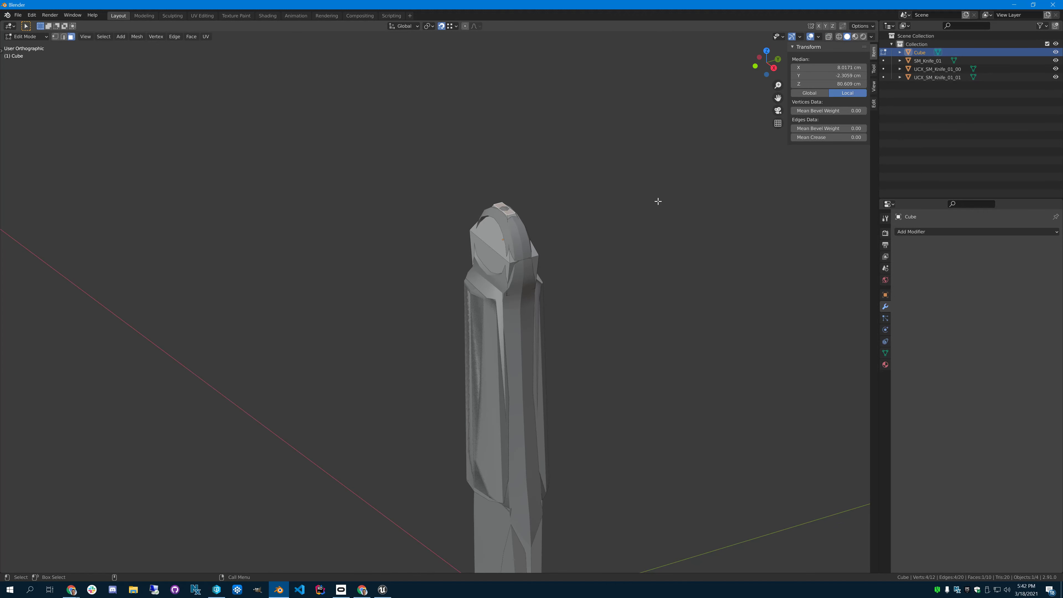
{"action": "key", "text": "s"}
{"action": "key", "text": "y"}
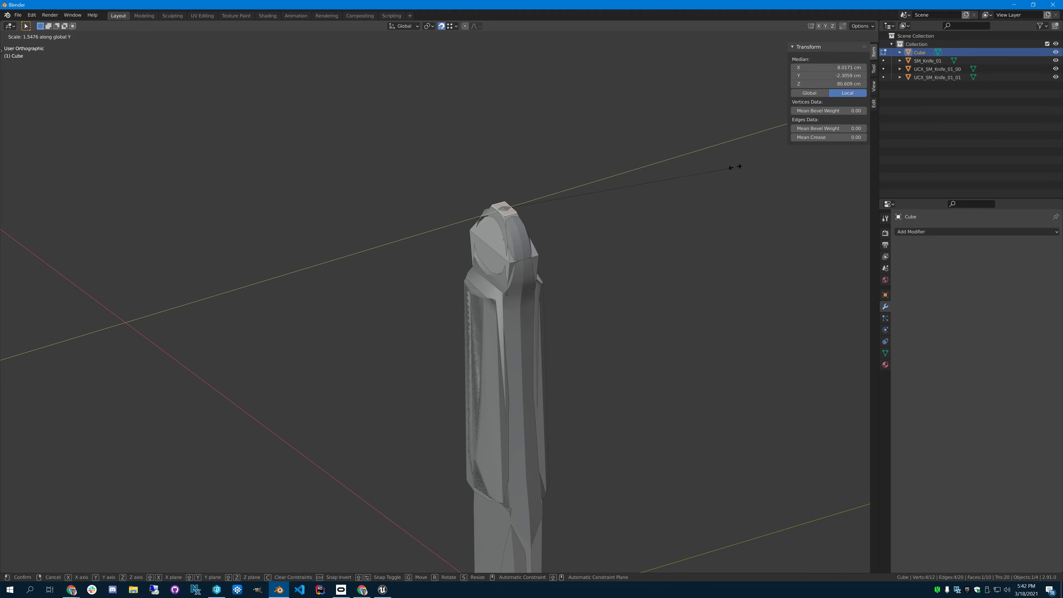
{"action": "left_click", "coordinate": [728, 183]}
Step: Select the cube's middle edge loop and scale it to fit around the ring
{"action": "mouse_move", "coordinate": [728, 183]}
{"action": "middle_mouse_down"}
{"action": "mouse_move", "coordinate": [571, 201]}
{"action": "mouse_move", "coordinate": [587, 199]}
{"action": "mouse_move", "coordinate": [562, 231]}
{"action": "mouse_move", "coordinate": [674, 226]}
{"action": "mouse_move", "coordinate": [527, 204]}
{"action": "mouse_move", "coordinate": [615, 202]}
{"action": "mouse_move", "coordinate": [574, 214]}
{"action": "middle_mouse_up"}
{"action": "key", "text": "2"}
{"action": "left_click", "coordinate": [516, 254], "text": "alt"}
{"action": "key", "text": "s"}
{"action": "left_click", "coordinate": [654, 222]}
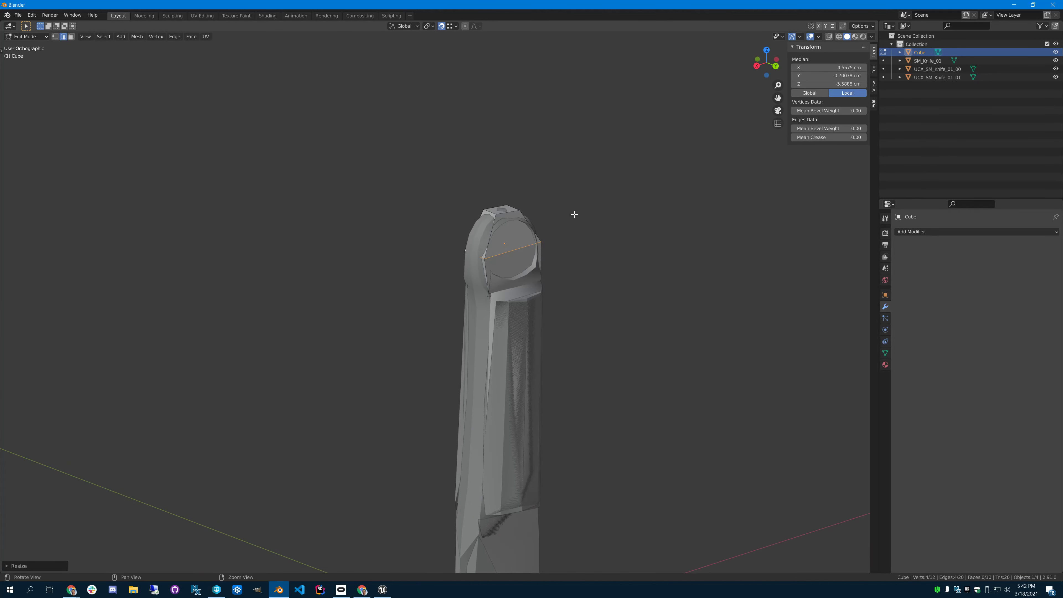
Step: Move one side edge of the middle loop about -0.17 cm along X and return to Object Mode
{"action": "left_click", "coordinate": [510, 238]}
{"action": "key", "text": "g"}
{"action": "key", "text": "x"}
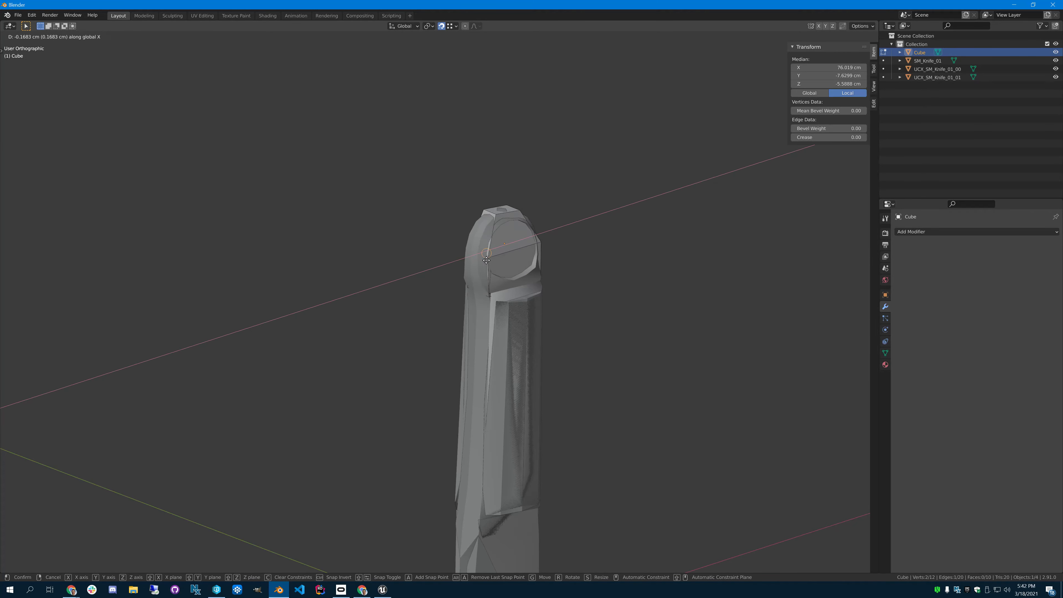
{"action": "left_click", "coordinate": [485, 257]}
{"action": "middle_click_drag", "start_coordinate": [447, 278], "coordinate": [451, 316]}
{"action": "scroll", "coordinate": [454, 316], "scroll_direction": "down", "scroll_amount": 2}
{"action": "key", "text": "Tab"}
Step: Isolate the ring's cube in local view for mesh editing
{"action": "scroll", "coordinate": [461, 349], "scroll_direction": "down", "scroll_amount": 2}
{"action": "scroll", "coordinate": [451, 316], "scroll_direction": "up", "scroll_amount": 6}
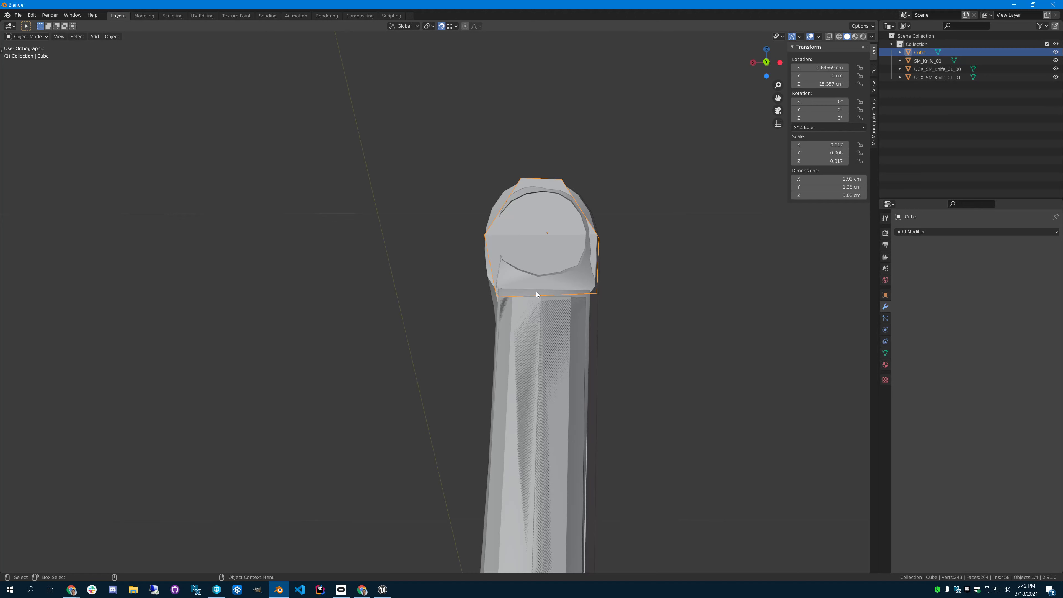
{"action": "key", "text": "Tab"}
{"action": "key", "text": "KP_Divide"}
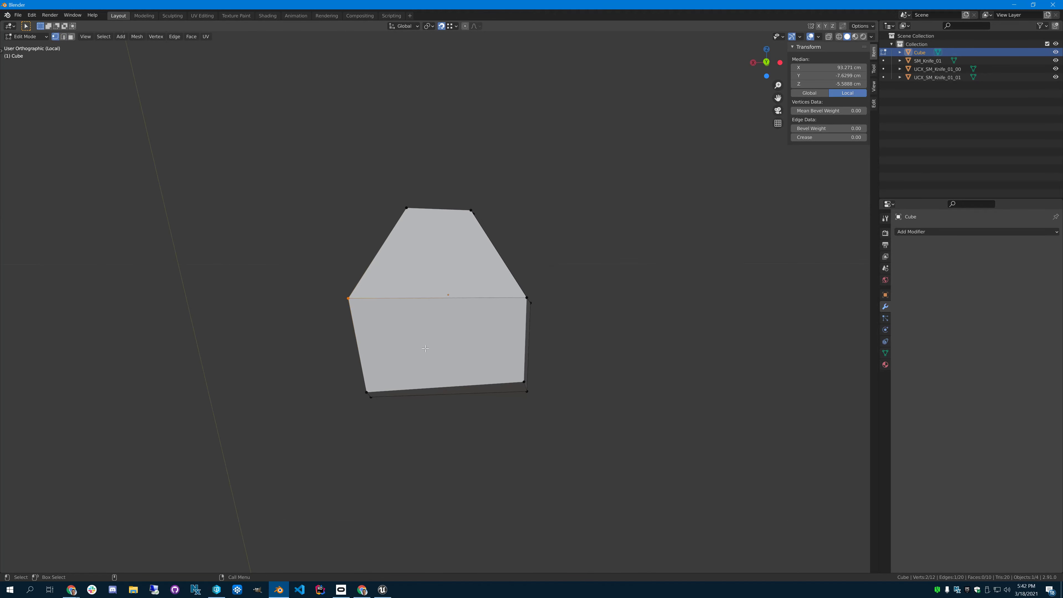
Step: Select the cube's bottom face, flatten it with a Z scale of 0 and return to Object Mode
{"action": "middle_click_drag", "start_coordinate": [425, 348], "coordinate": [423, 317]}
{"action": "key", "text": "3"}
{"action": "left_click", "coordinate": [463, 386]}
{"action": "middle_click_drag", "start_coordinate": [493, 361], "coordinate": [520, 318]}
{"action": "left_click", "coordinate": [520, 319]}
{"action": "key", "text": "1"}
{"action": "key", "text": "3"}
{"action": "left_click", "coordinate": [437, 387]}
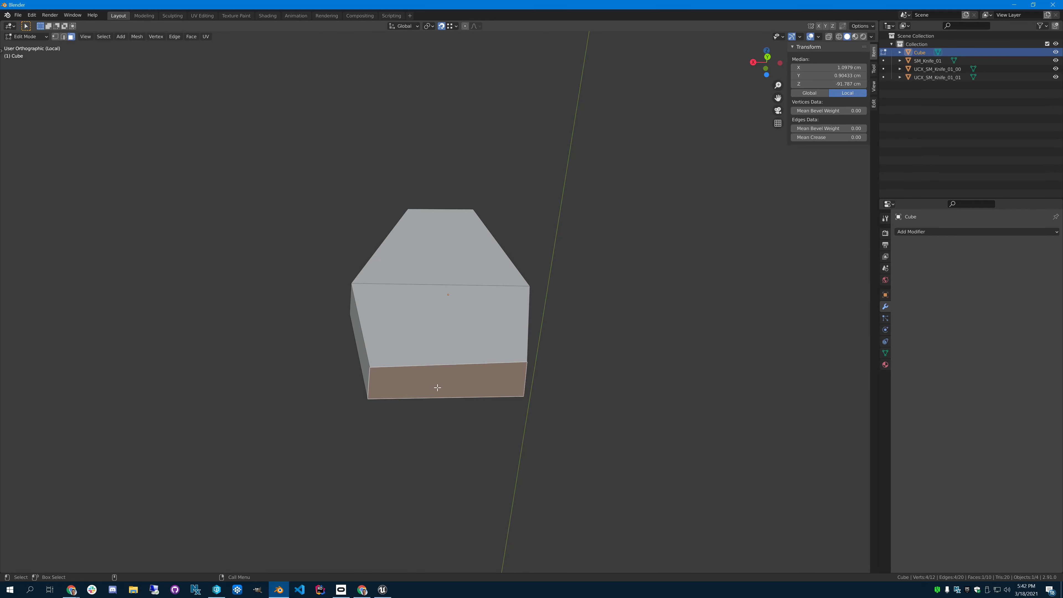
{"action": "key", "text": "1"}
{"action": "middle_click_drag", "start_coordinate": [453, 400], "coordinate": [479, 371]}
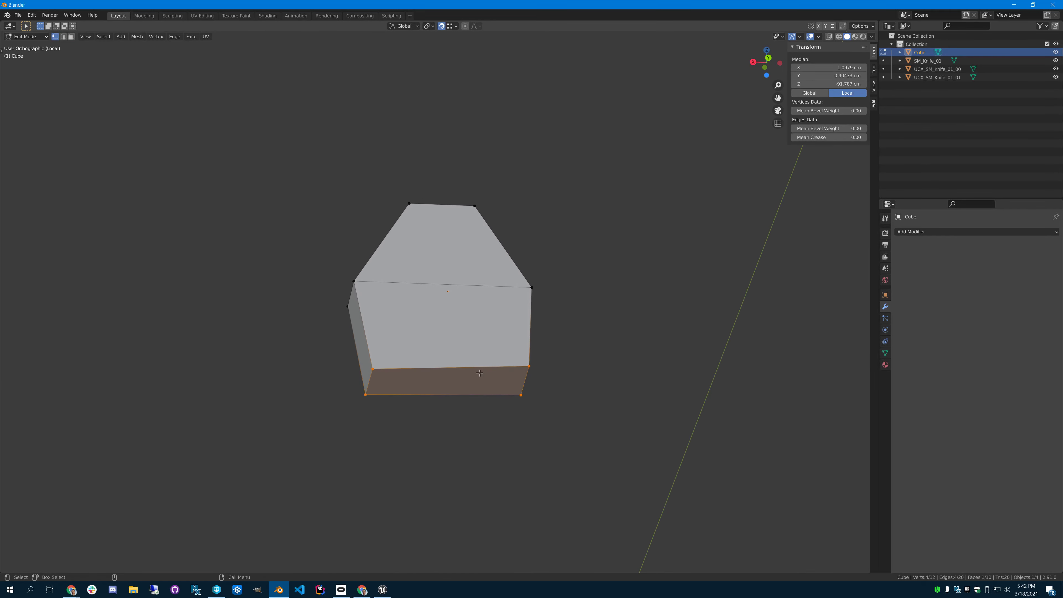
{"action": "key", "text": "s"}
{"action": "key", "text": "z"}
{"action": "key", "text": "0"}
{"action": "key", "text": "Return"}
{"action": "key", "text": "Tab"}
Step: Leave local view and check the cube's fit around the ring on the full knife
{"action": "scroll", "coordinate": [484, 352], "scroll_direction": "down", "scroll_amount": 3}
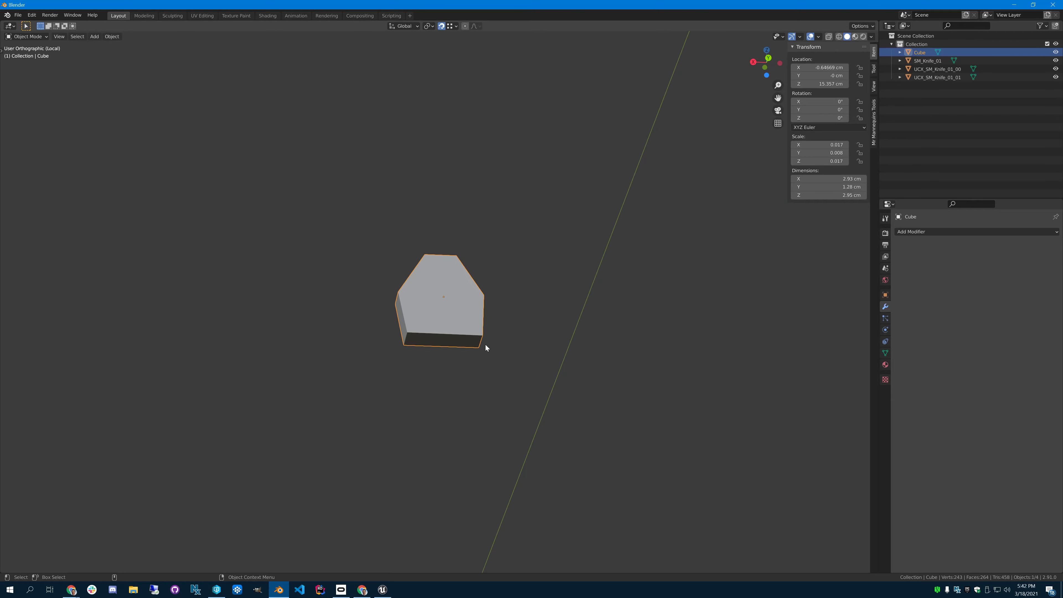
{"action": "mouse_move", "coordinate": [485, 346]}
{"action": "middle_mouse_down"}
{"action": "mouse_move", "coordinate": [446, 385]}
{"action": "mouse_move", "coordinate": [484, 363]}
{"action": "middle_mouse_up"}
{"action": "key", "text": "KP_Divide"}
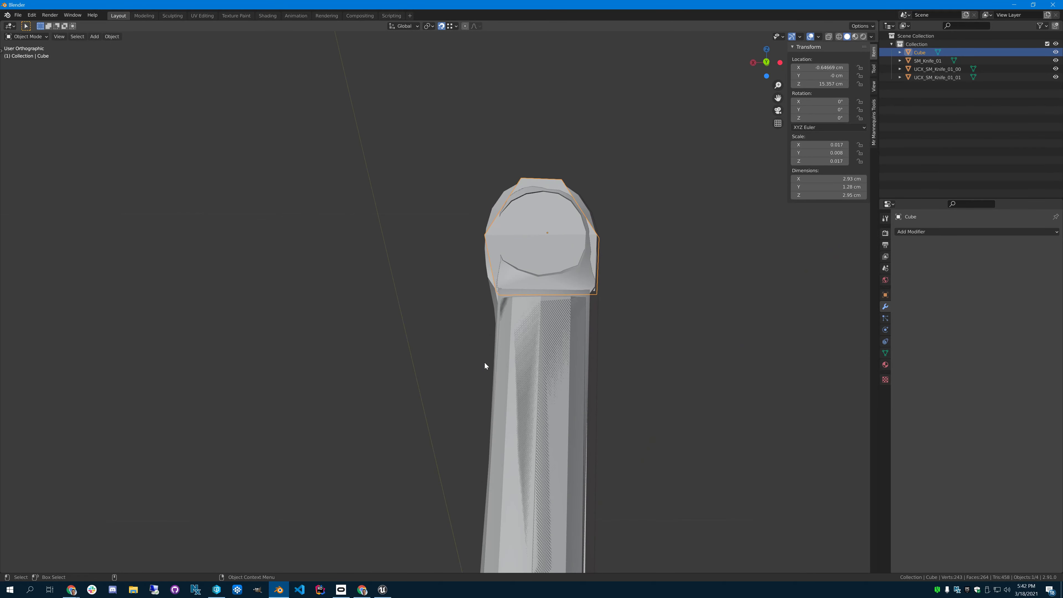
{"action": "middle_click_drag", "start_coordinate": [598, 308], "coordinate": [570, 326]}
{"action": "scroll", "coordinate": [569, 327], "scroll_direction": "down", "scroll_amount": 2}
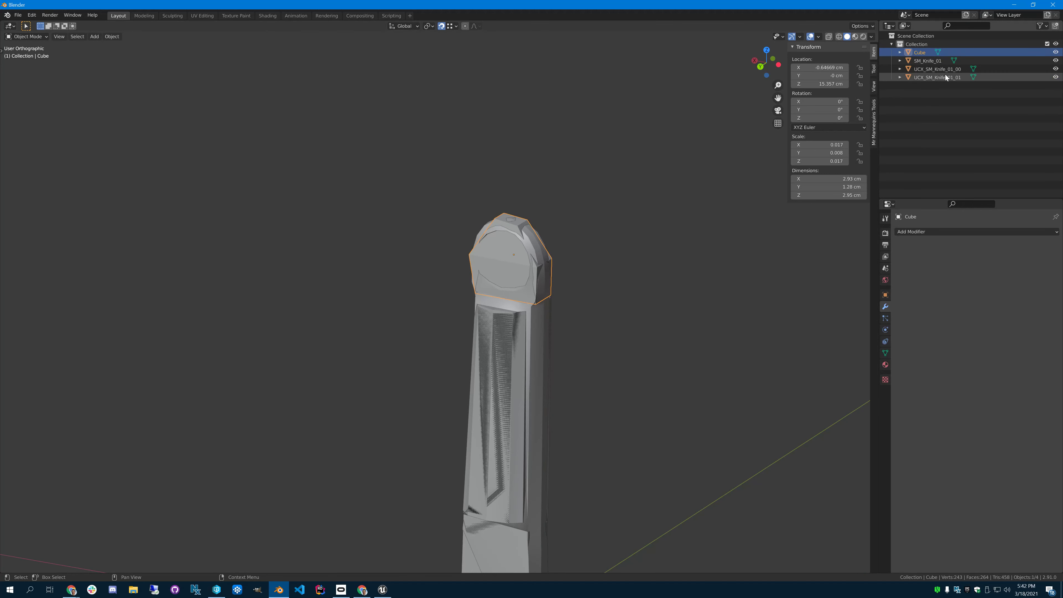
Step: Rename the cube UCX_SM_Knife_01_02, reusing the name of the existing handle hull
{"action": "double_click", "coordinate": [937, 77]}
{"action": "key", "text": "ctrl+c"}
{"action": "left_click", "coordinate": [920, 53]}
{"action": "double_click", "coordinate": [921, 53]}
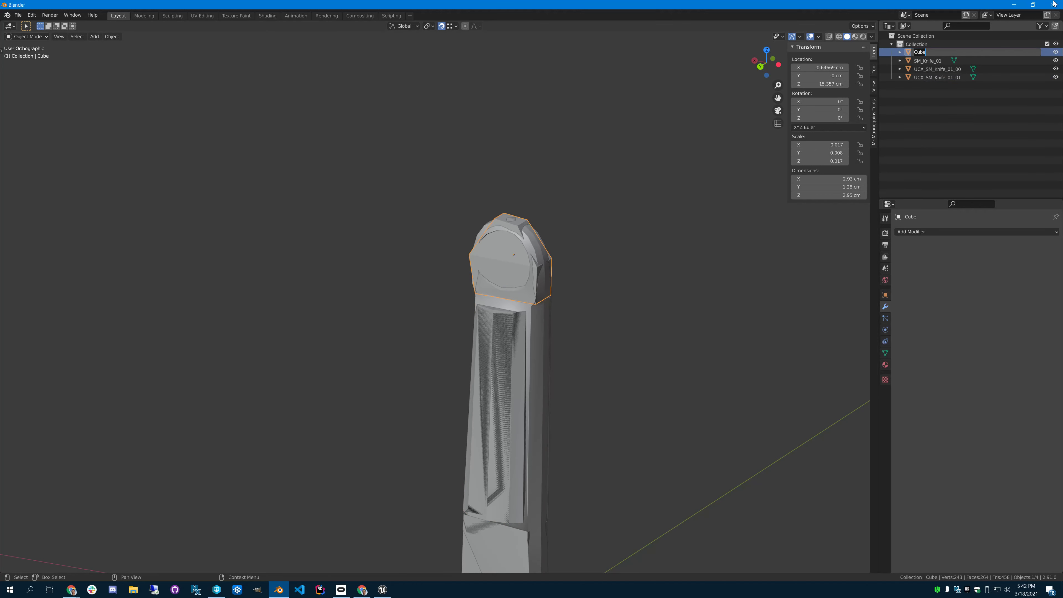
{"action": "key", "text": "ctrl+v"}
{"action": "type", "text": "2"}
{"action": "key", "text": "Return"}
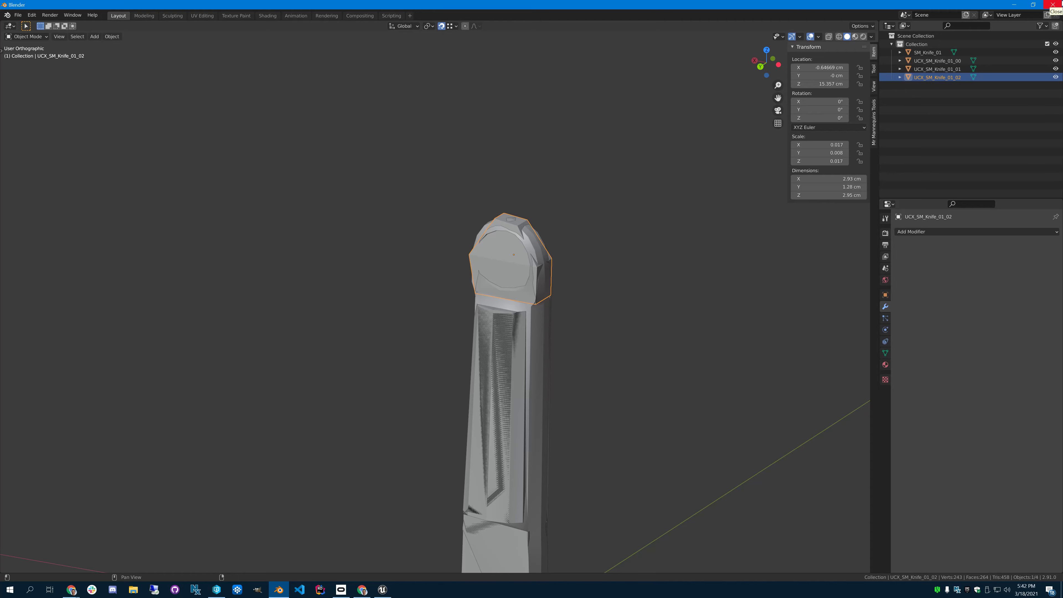
Step: Deselect everything and hide SM_Knife_01 so only the three collision hulls are shown
{"action": "scroll", "coordinate": [517, 358], "scroll_direction": "down", "scroll_amount": 2}
{"action": "left_click", "coordinate": [521, 349]}
{"action": "middle_click_drag", "start_coordinate": [520, 348], "coordinate": [514, 167], "text": "shift"}
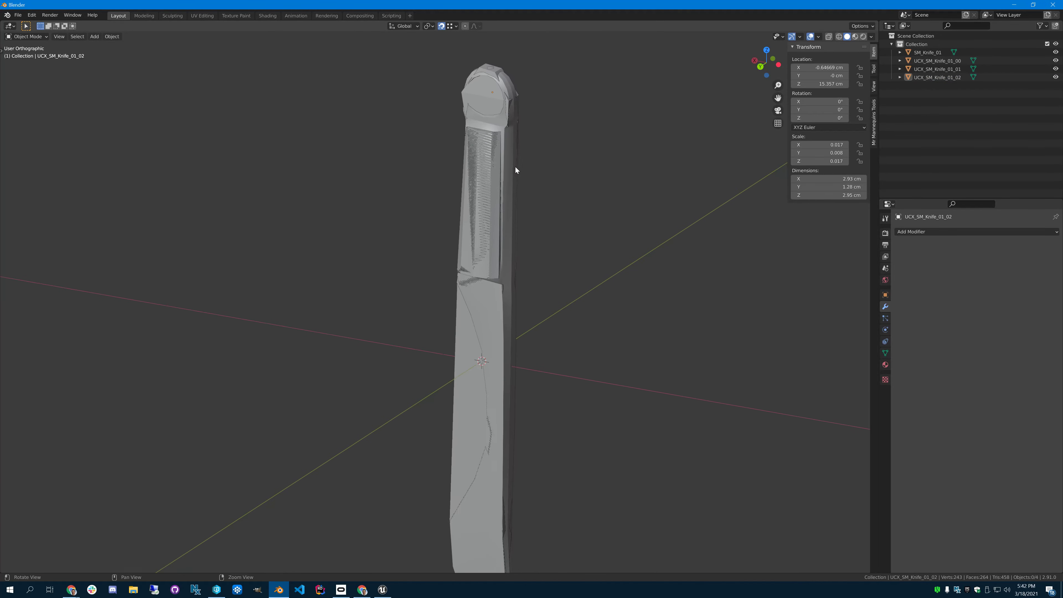
{"action": "key", "text": "KP_1"}
{"action": "scroll", "coordinate": [415, 246], "scroll_direction": "down", "scroll_amount": 3}
{"action": "scroll", "coordinate": [433, 277], "scroll_direction": "up", "scroll_amount": 1}
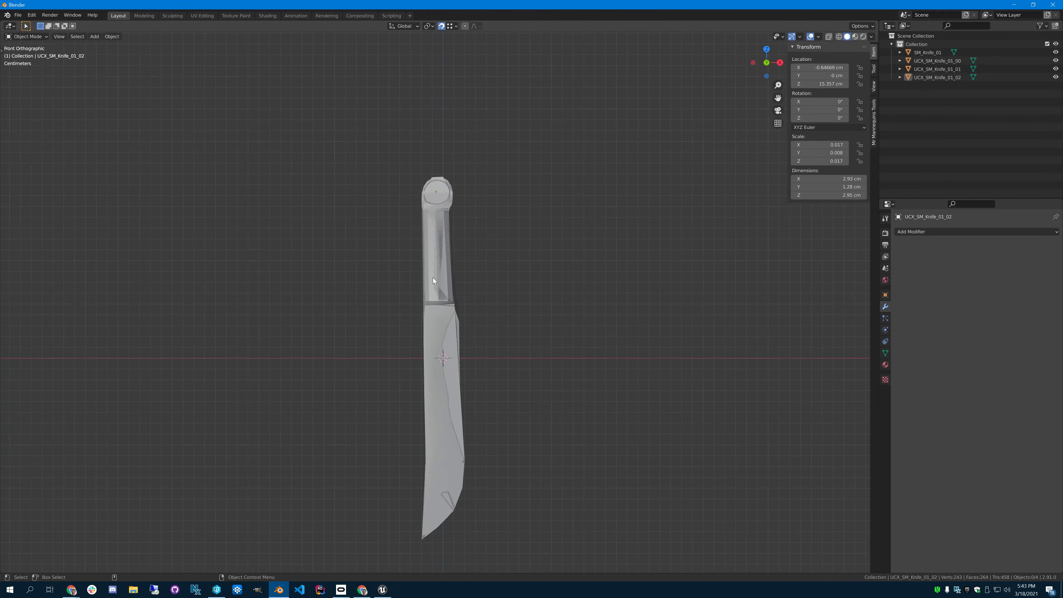
{"action": "scroll", "coordinate": [433, 277], "scroll_direction": "up", "scroll_amount": 1}
{"action": "middle_click_drag", "start_coordinate": [429, 342], "coordinate": [454, 296], "text": "shift"}
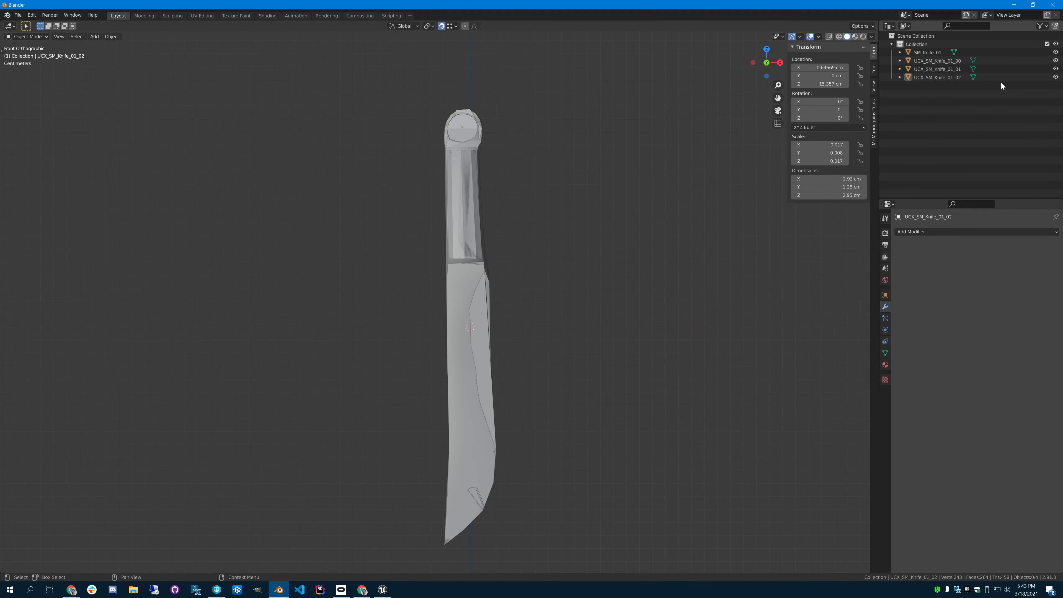
{"action": "left_click", "coordinate": [1055, 52]}
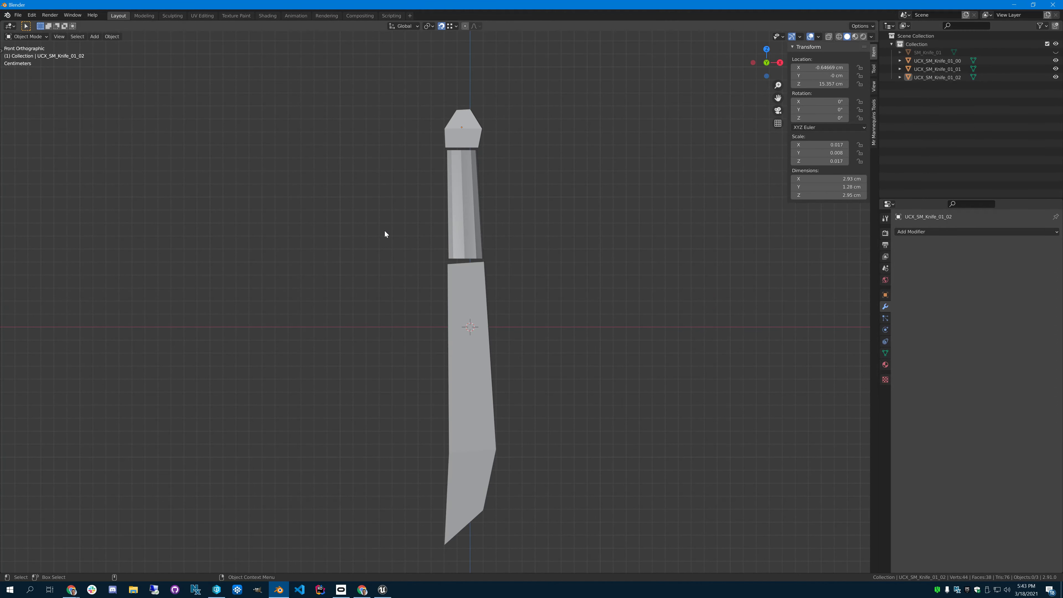
{"action": "middle_click_drag", "start_coordinate": [483, 232], "coordinate": [504, 286]}
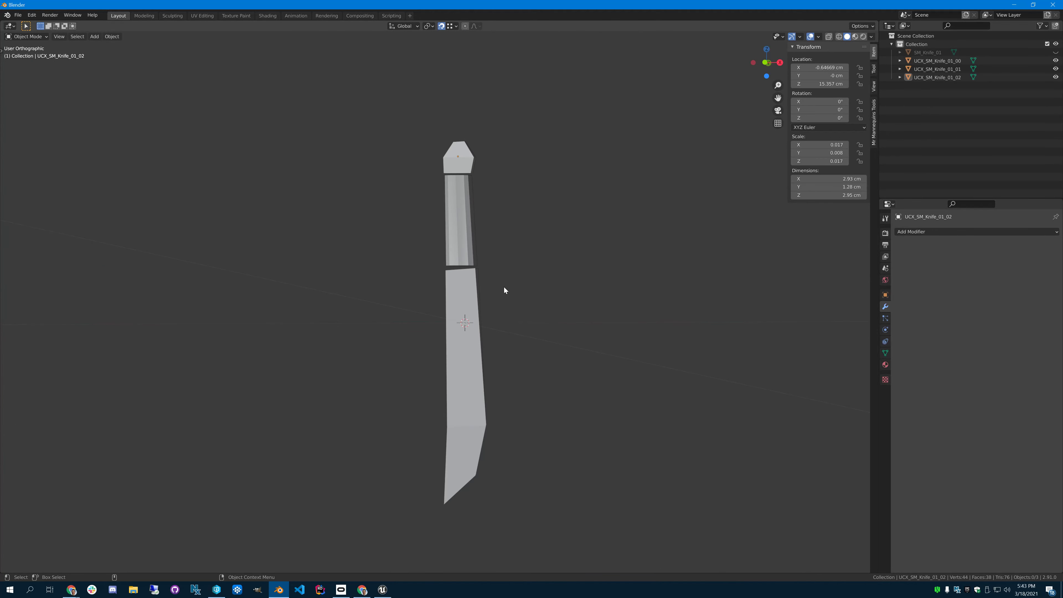
Step: In front view, select the blade hull UCX_SM_Knife_01_00 and turn on X-ray display
{"action": "key", "text": "KP_1"}
{"action": "scroll", "coordinate": [504, 289], "scroll_direction": "up", "scroll_amount": 3}
{"action": "left_click", "coordinate": [508, 289]}
{"action": "scroll", "coordinate": [544, 249], "scroll_direction": "up", "scroll_amount": 2}
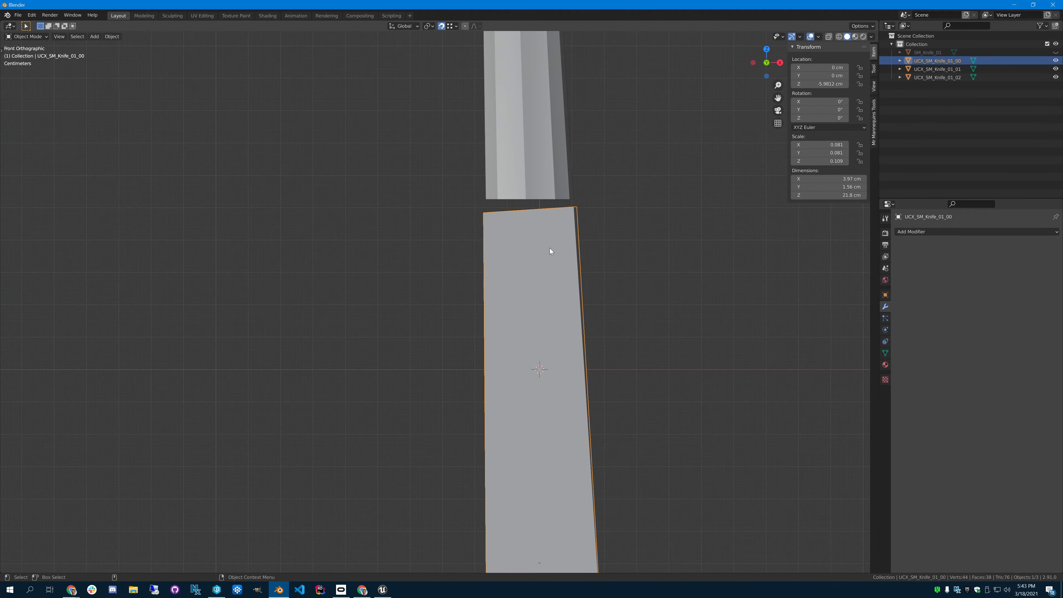
{"action": "key", "text": "Tab"}
{"action": "middle_click_drag", "start_coordinate": [567, 261], "coordinate": [452, 297], "text": "shift"}
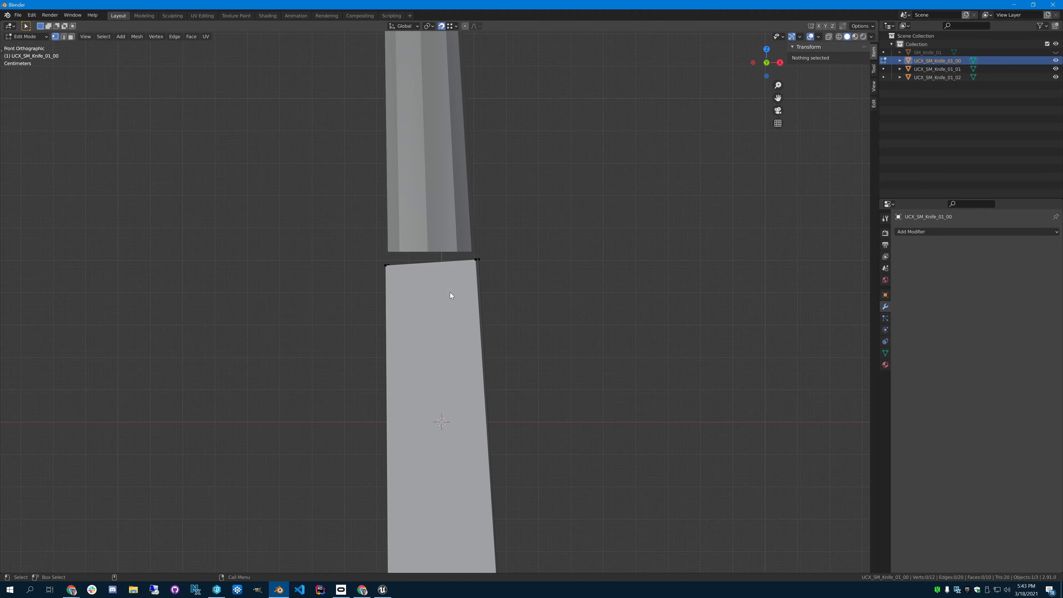
{"action": "key", "text": "Tab"}
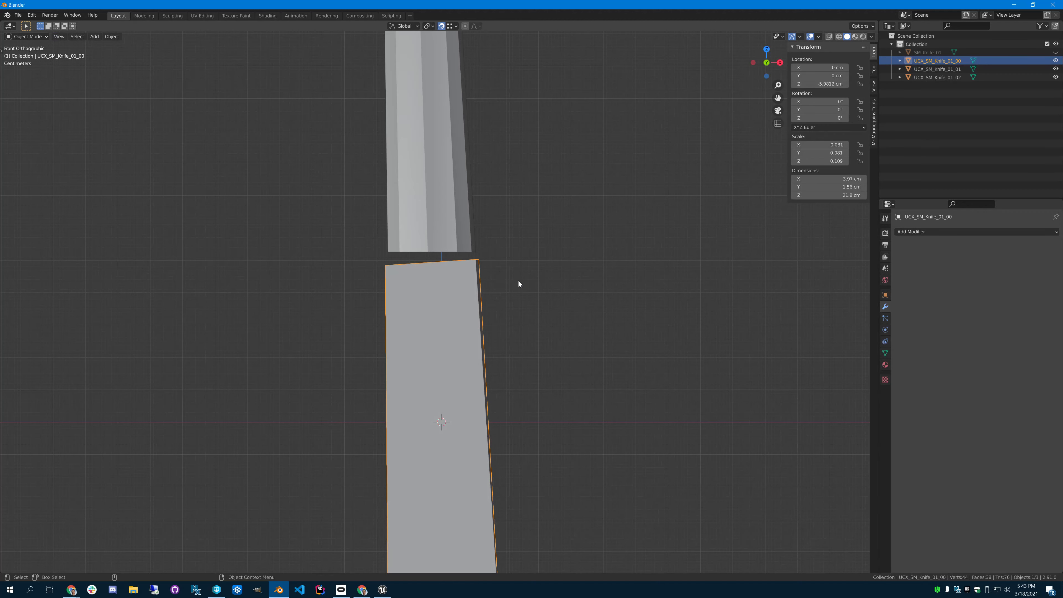
{"action": "left_click", "coordinate": [828, 38]}
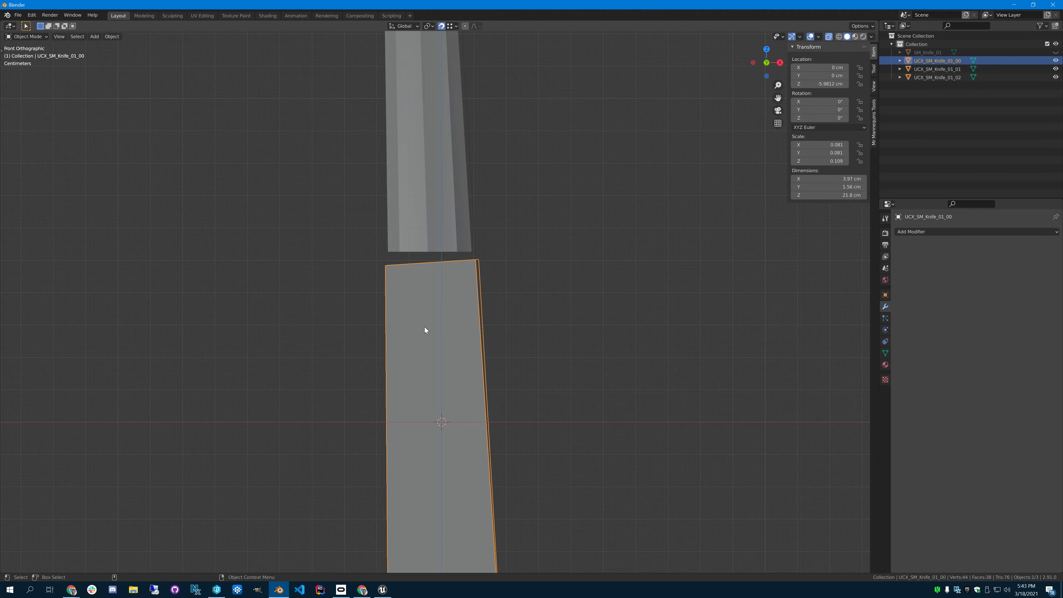
Step: Flatten the four handle-end vertices of the blade hull UCX_SM_Knife_01_00 by scaling them to 0 along Z
{"action": "scroll", "coordinate": [436, 321], "scroll_direction": "down", "scroll_amount": 2}
{"action": "key", "text": "Tab"}
{"action": "scroll", "coordinate": [438, 305], "scroll_direction": "up", "scroll_amount": 1}
{"action": "key", "text": "b"}
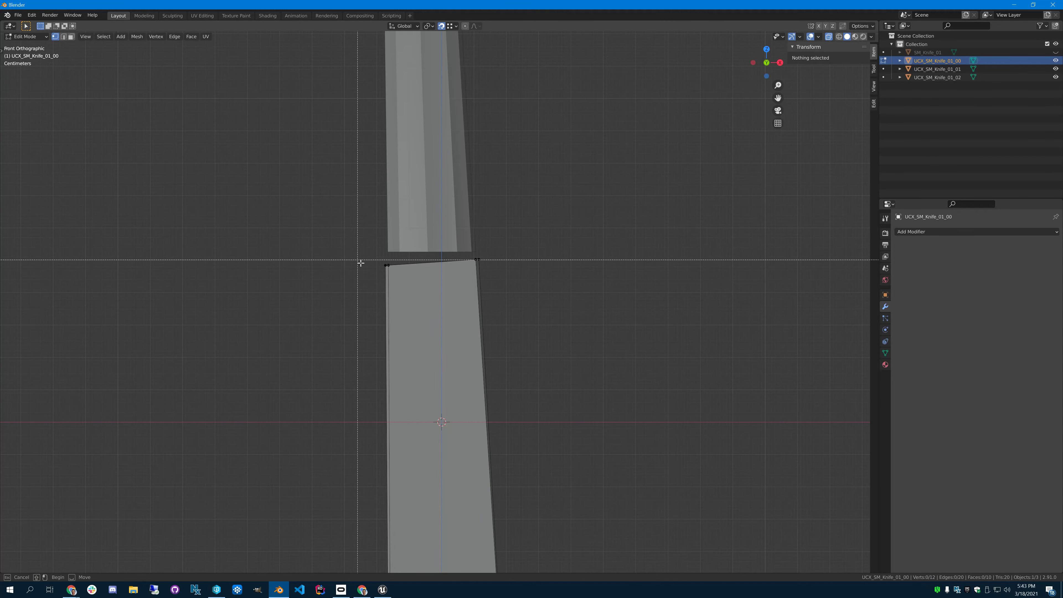
{"action": "left_click_drag", "start_coordinate": [359, 257], "coordinate": [406, 273]}
{"action": "key", "text": "b"}
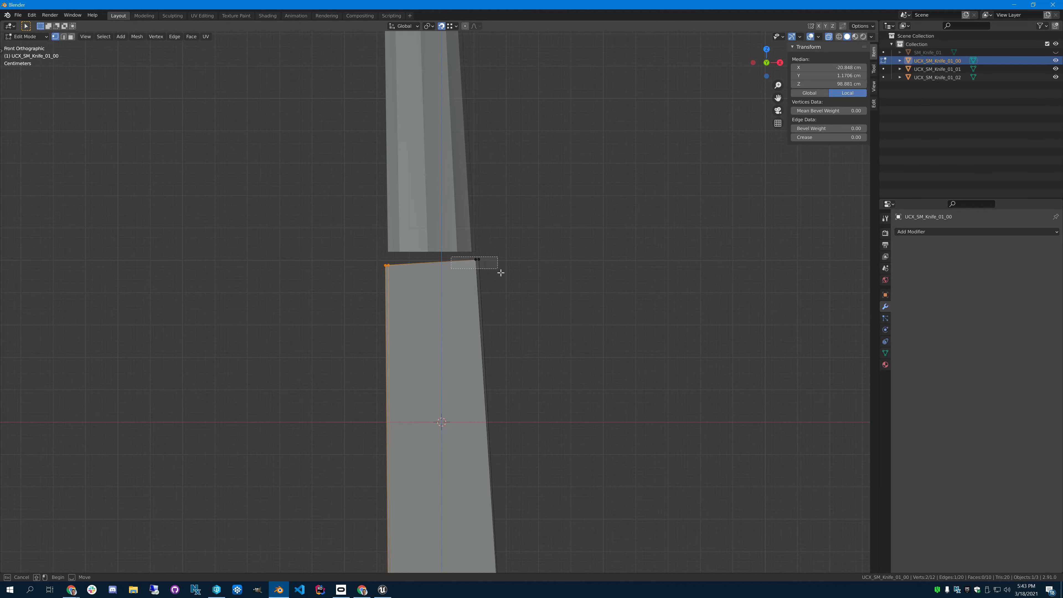
{"action": "left_click_drag", "start_coordinate": [501, 273], "coordinate": [500, 272]}
{"action": "key", "text": "s"}
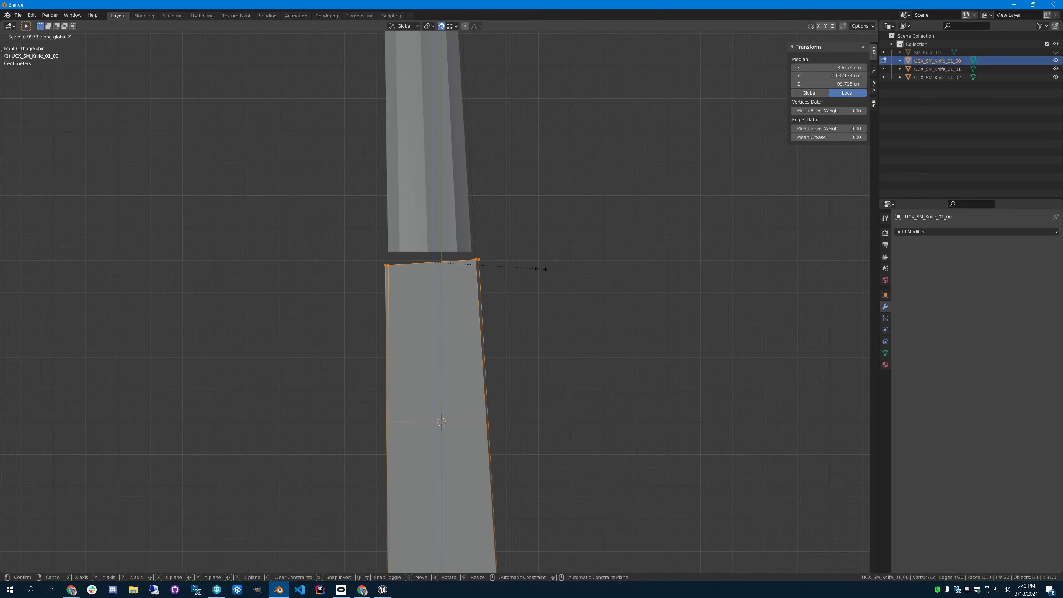
{"action": "key", "text": "z"}
{"action": "key", "text": "0"}
{"action": "key", "text": "Return"}
Step: Raise the blade hull's flattened end about 0.2 cm along Z toward the handle hull and return to Object Mode
{"action": "key", "text": "g"}
{"action": "key", "text": "z"}
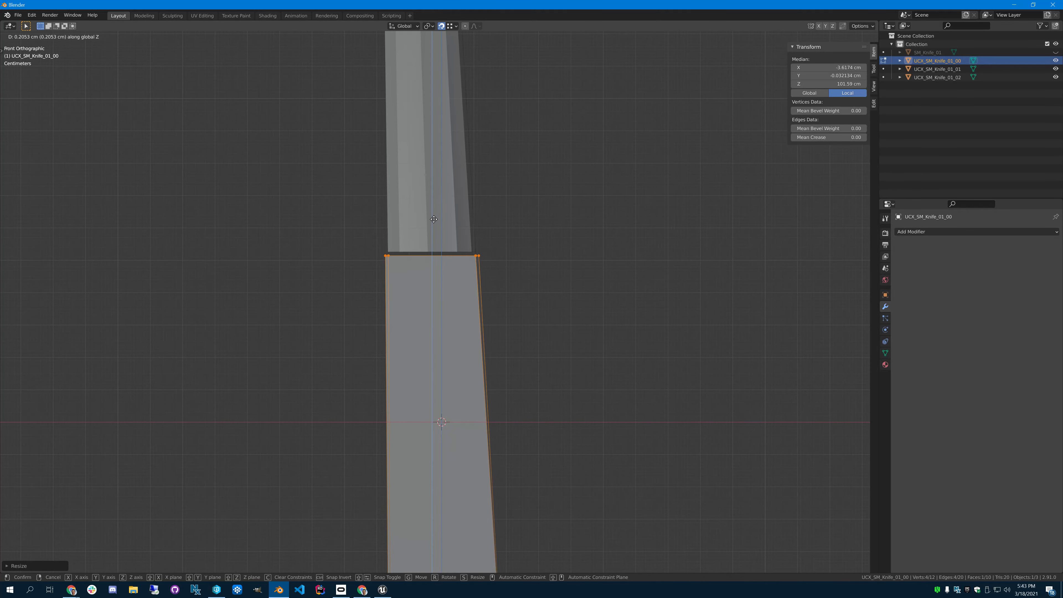
{"action": "left_click", "coordinate": [434, 220]}
{"action": "key", "text": "Tab"}
{"action": "scroll", "coordinate": [439, 243], "scroll_direction": "down", "scroll_amount": 4}
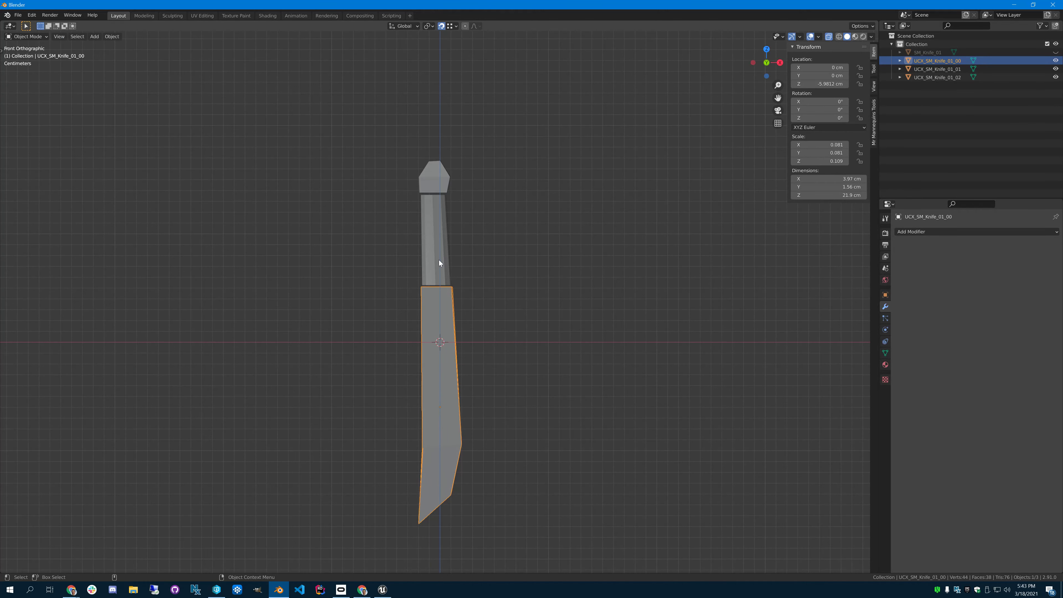
Step: Examine the handle hull UCX_SM_Knife_01_01 and ring hull UCX_SM_Knife_01_02 up close, checking the joints between the hulls
{"action": "left_click", "coordinate": [433, 231]}
{"action": "scroll", "coordinate": [440, 230], "scroll_direction": "up", "scroll_amount": 4}
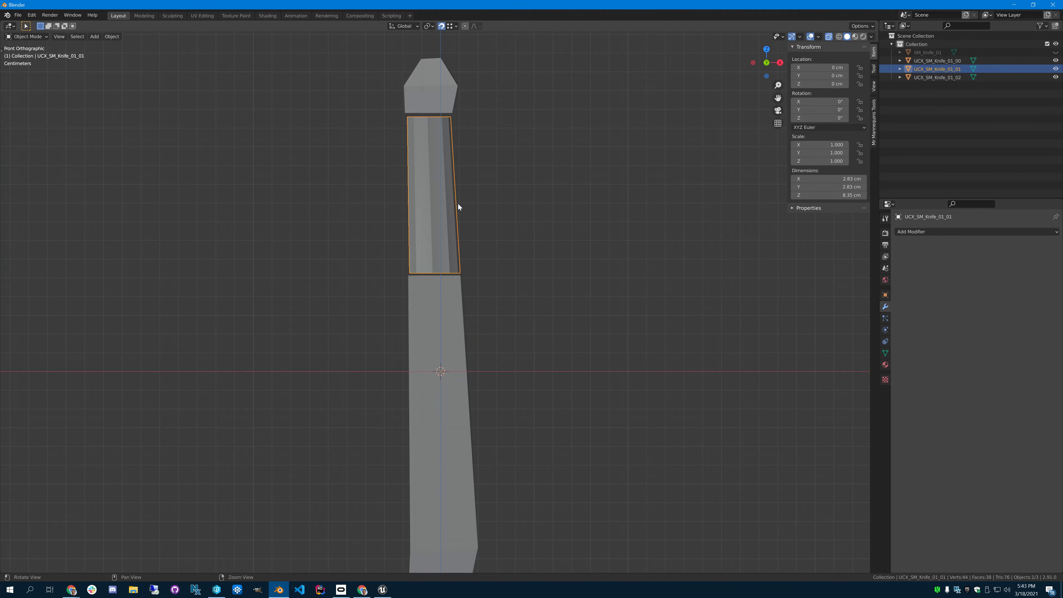
{"action": "middle_click_drag", "start_coordinate": [457, 203], "coordinate": [453, 328], "text": "shift"}
{"action": "scroll", "coordinate": [459, 226], "scroll_direction": "up", "scroll_amount": 1}
{"action": "left_click", "coordinate": [459, 234]}
{"action": "scroll", "coordinate": [462, 237], "scroll_direction": "up", "scroll_amount": 2}
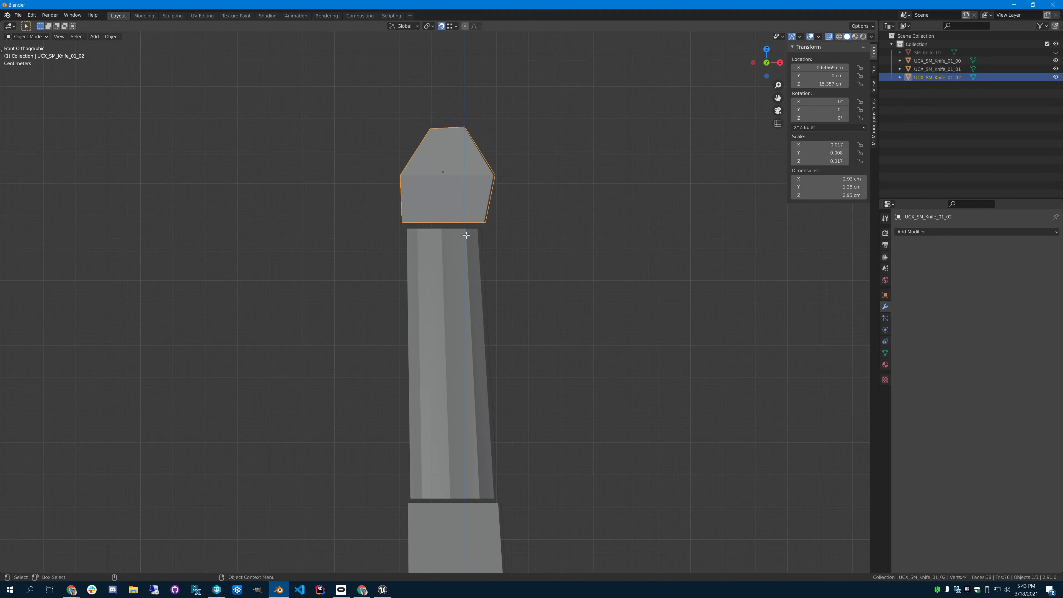
{"action": "key", "text": "Tab"}
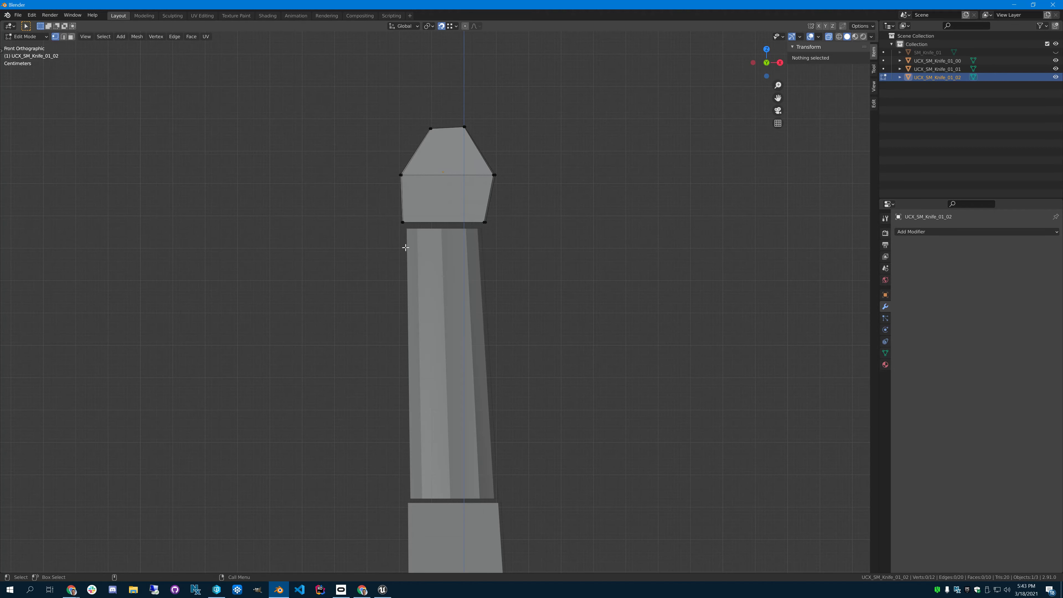
{"action": "key", "text": "Tab"}
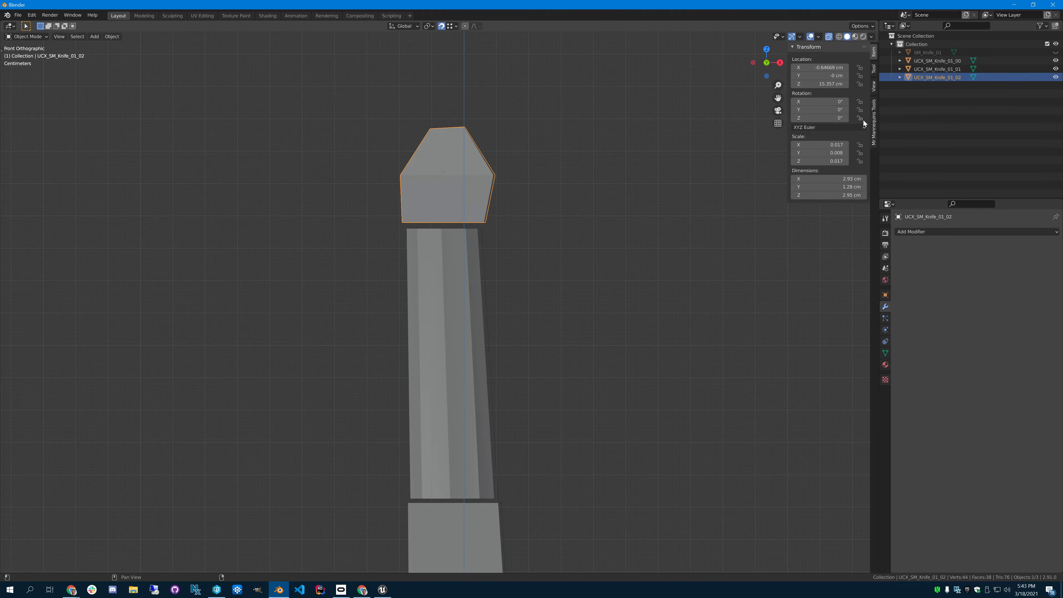
Step: Turn off X-ray display, show SM_Knife_01 again and check the hulls against the whole knife, ending in front view
{"action": "left_click", "coordinate": [829, 37]}
{"action": "left_click", "coordinate": [1055, 52]}
{"action": "scroll", "coordinate": [543, 225], "scroll_direction": "down", "scroll_amount": 3}
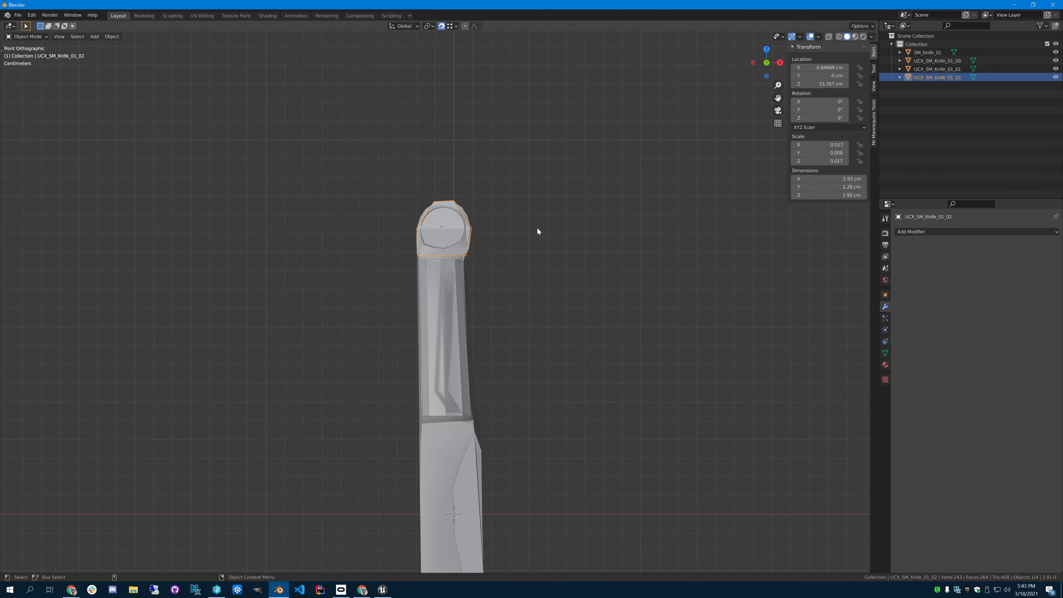
{"action": "middle_click_drag", "start_coordinate": [538, 228], "coordinate": [470, 302]}
{"action": "scroll", "coordinate": [460, 268], "scroll_direction": "down", "scroll_amount": 3}
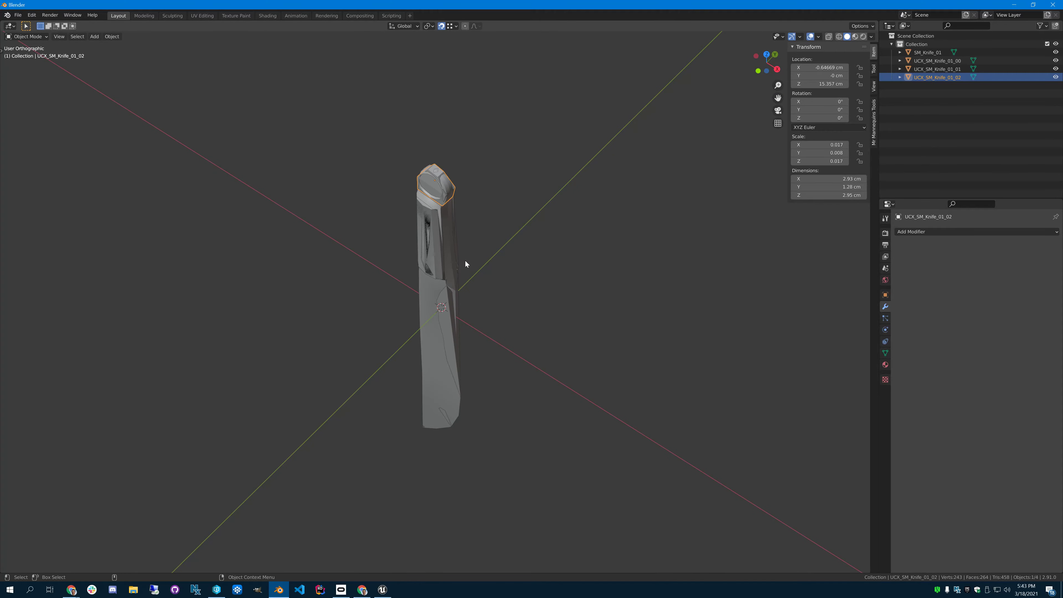
{"action": "key", "text": "KP_1"}
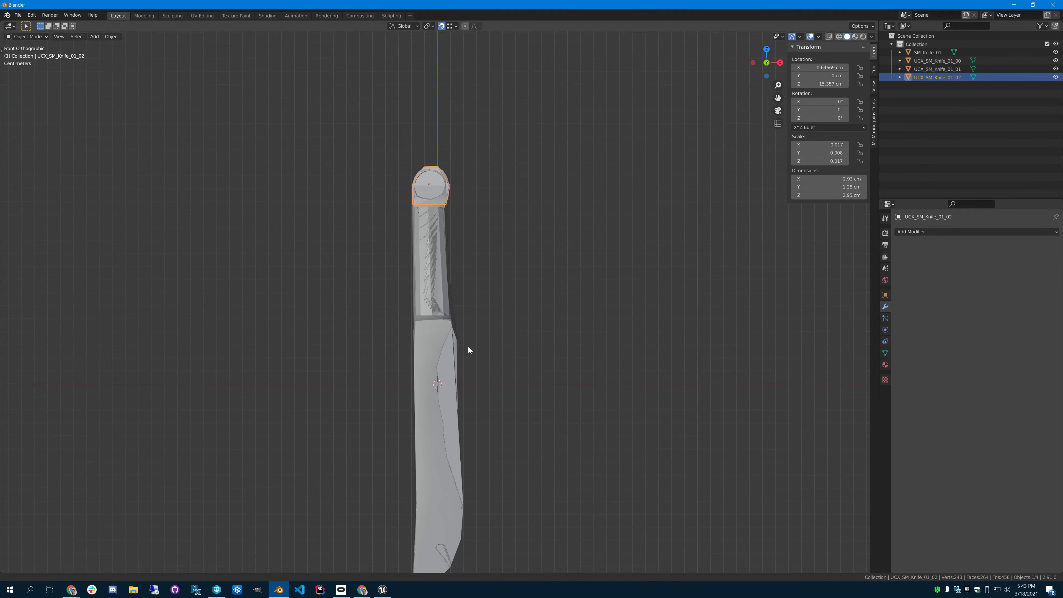
{"action": "middle_click_drag", "start_coordinate": [468, 347], "coordinate": [472, 273], "text": "shift"}
Step: Select SM_Knife_01 with its three UCX hulls and set up an FBX export with the Staticmesh preset
{"action": "left_click", "coordinate": [932, 52]}
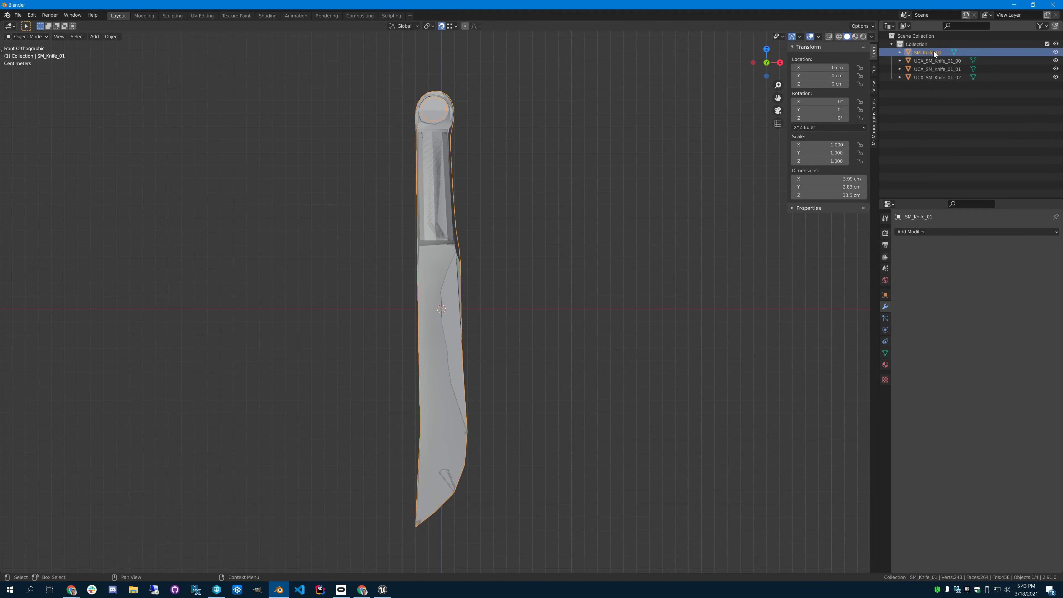
{"action": "left_click", "coordinate": [940, 77], "text": "shift"}
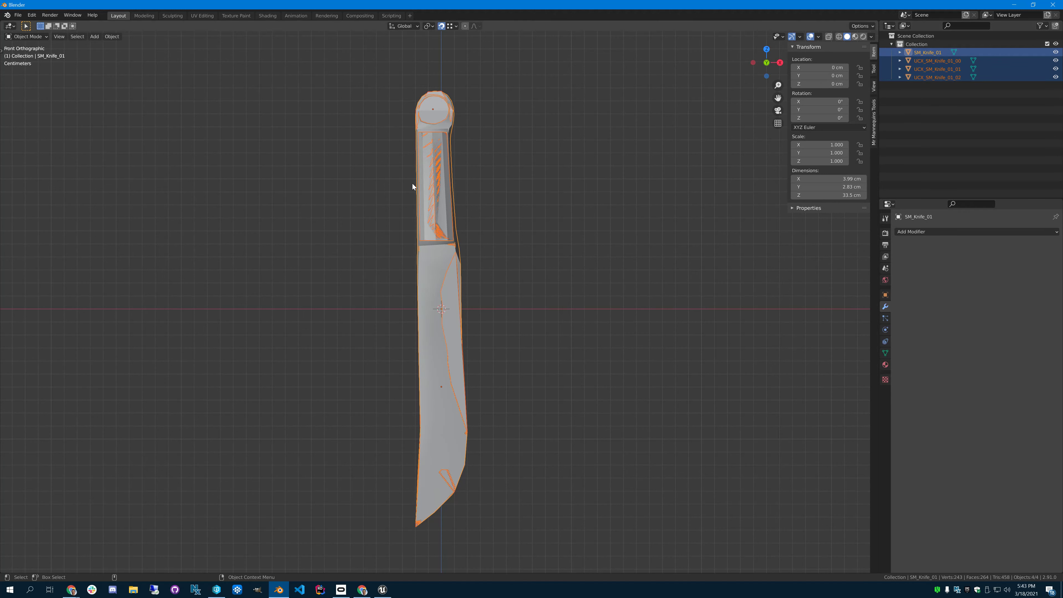
{"action": "left_click", "coordinate": [19, 16]}
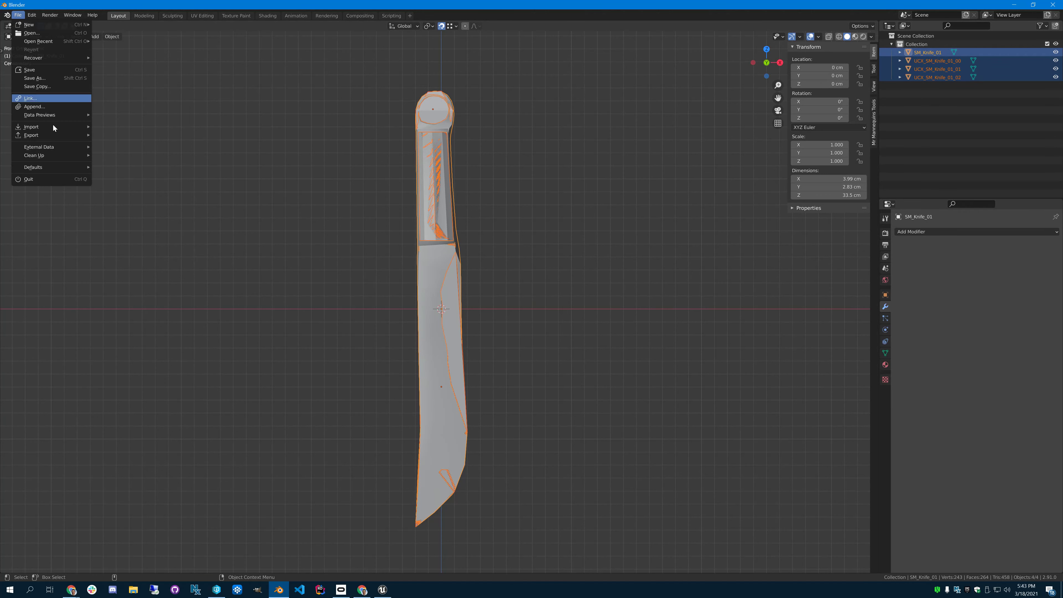
{"action": "mouse_move", "coordinate": [53, 133]}
{"action": "left_click", "coordinate": [154, 184]}
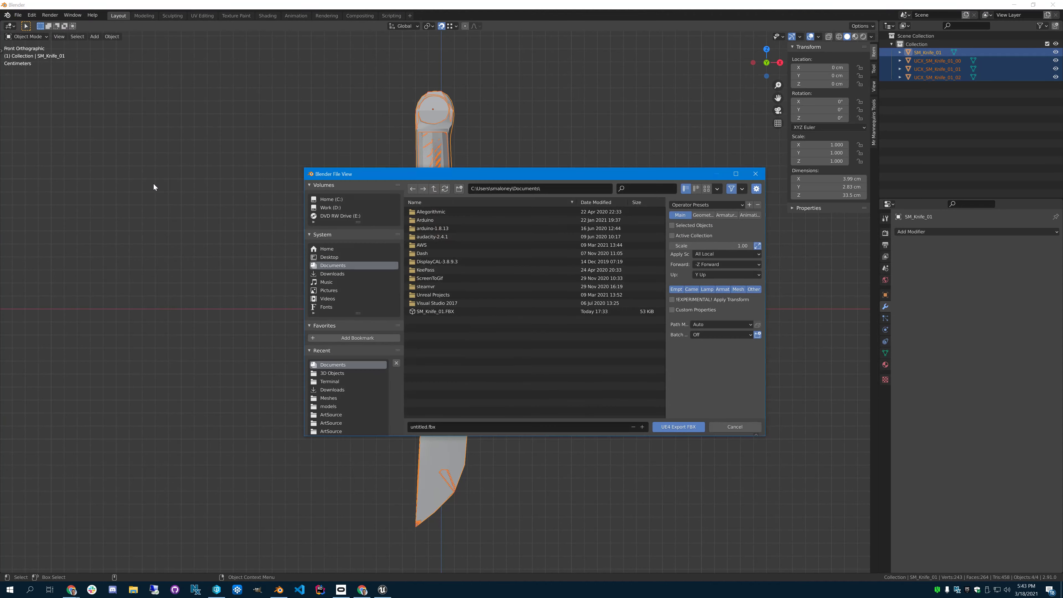
{"action": "left_click", "coordinate": [704, 205]}
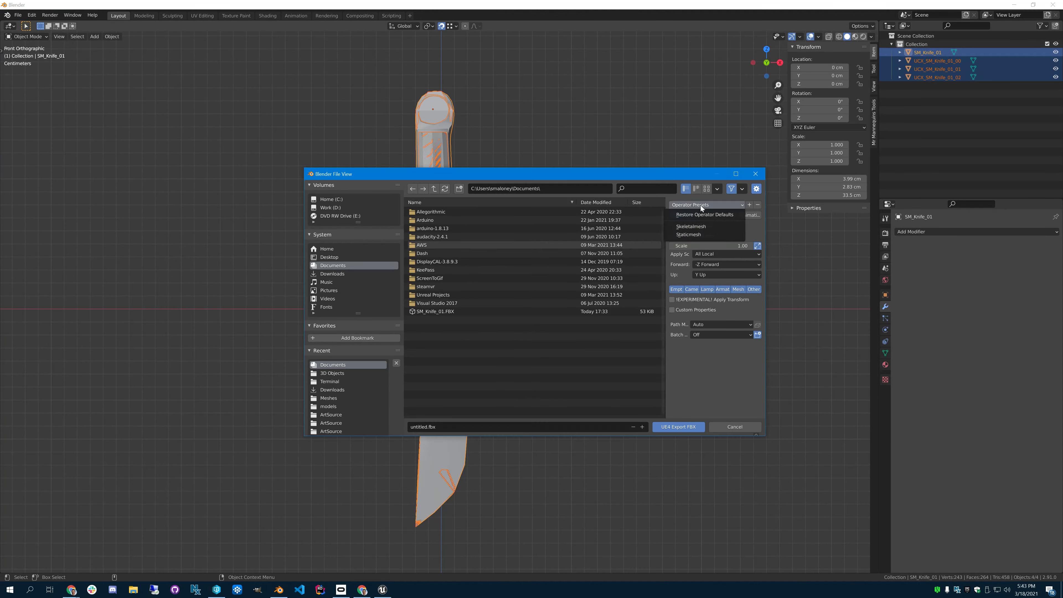
{"action": "left_click", "coordinate": [689, 234]}
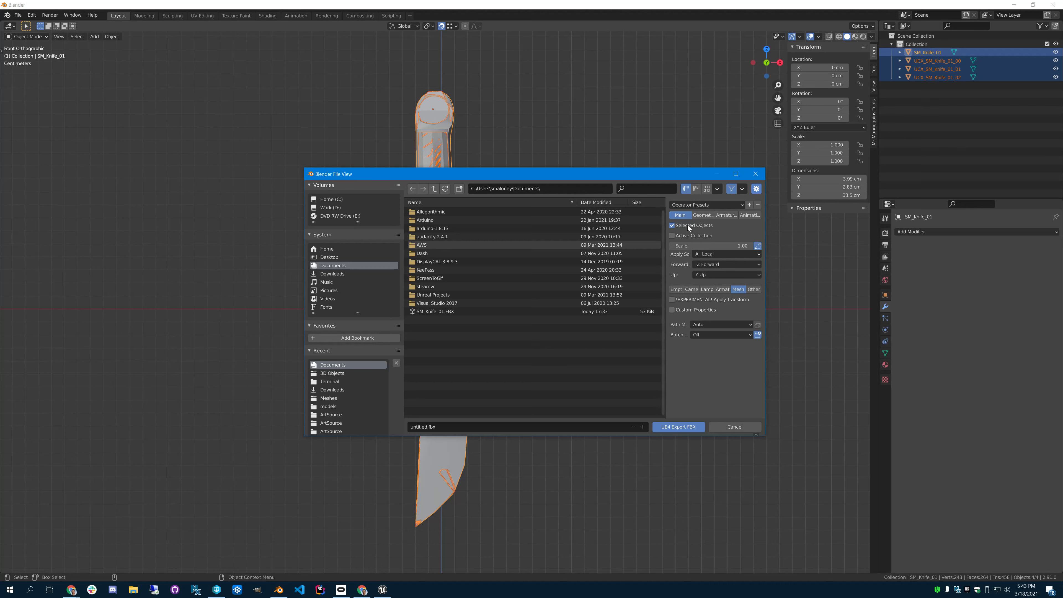
Step: Review the geometry, armature and animation settings of the Staticmesh export preset
{"action": "left_click", "coordinate": [705, 216]}
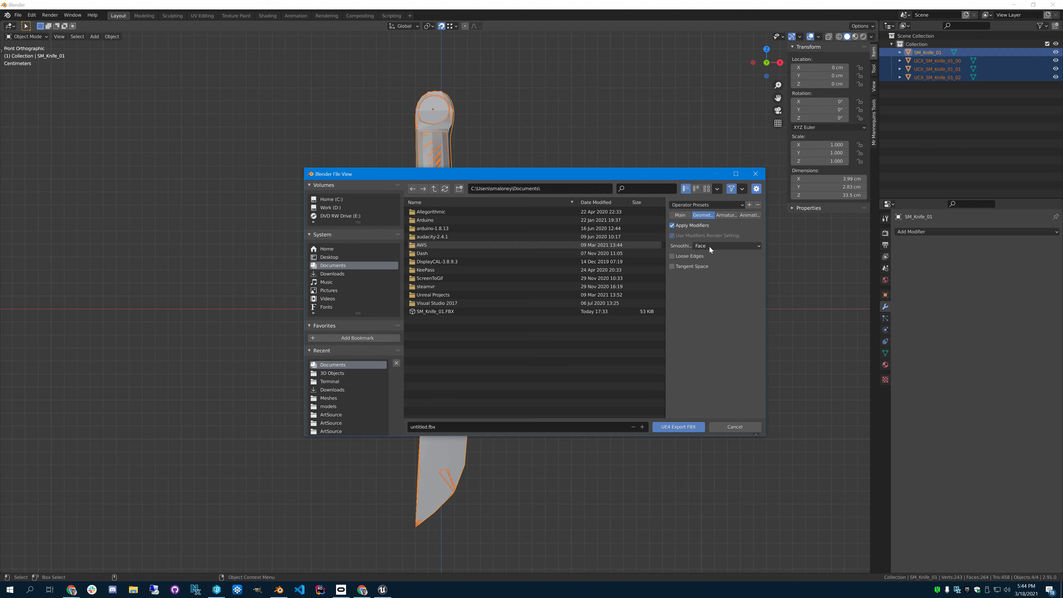
{"action": "left_click", "coordinate": [726, 215]}
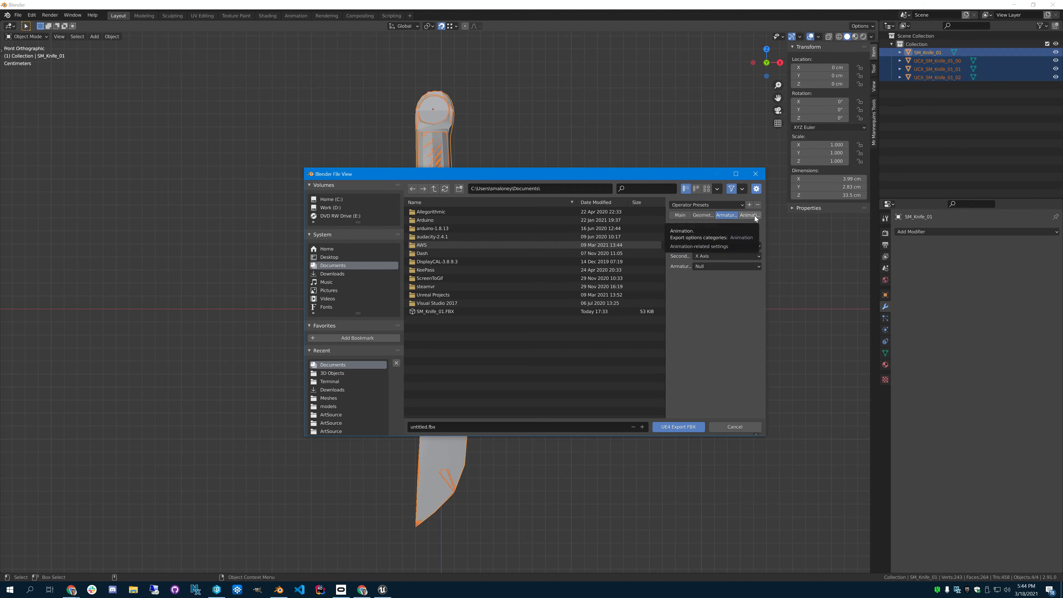
{"action": "left_click", "coordinate": [754, 216]}
{"action": "left_click", "coordinate": [723, 217]}
{"action": "left_click", "coordinate": [701, 218]}
{"action": "left_click", "coordinate": [685, 216]}
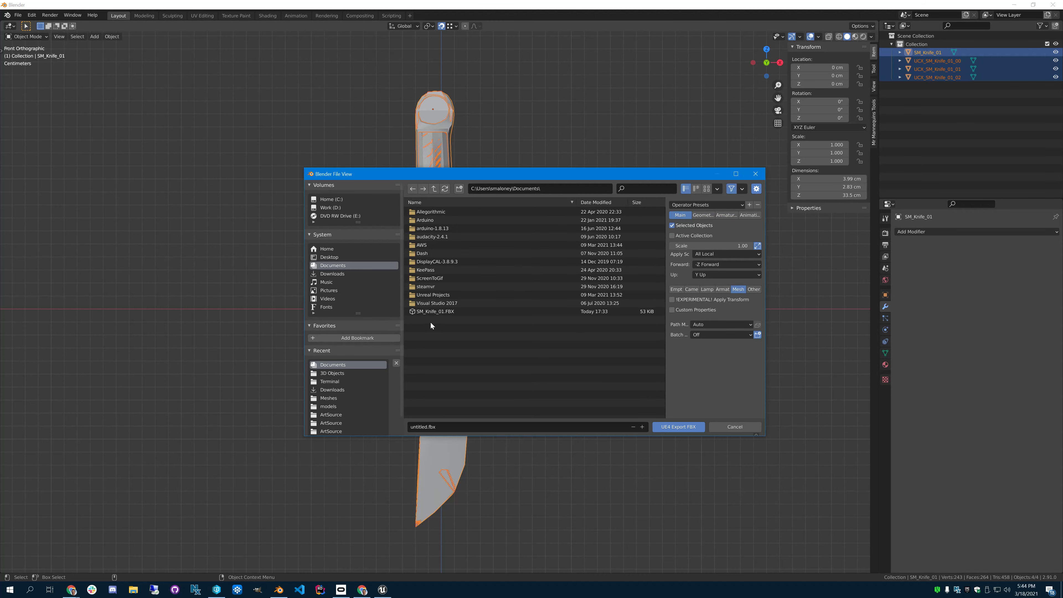
Step: Export the selected meshes to the Documents folder as SM_Knife_01_Collision.FBX
{"action": "left_click", "coordinate": [432, 311]}
{"action": "left_click", "coordinate": [445, 426]}
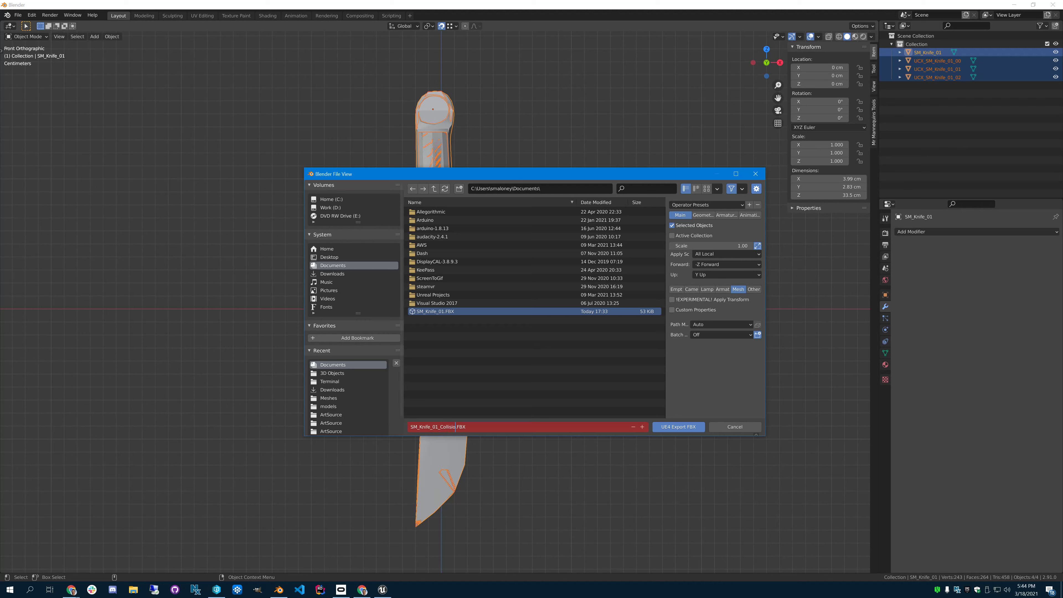
{"action": "key", "text": "Return"}
{"action": "left_click", "coordinate": [679, 429]}
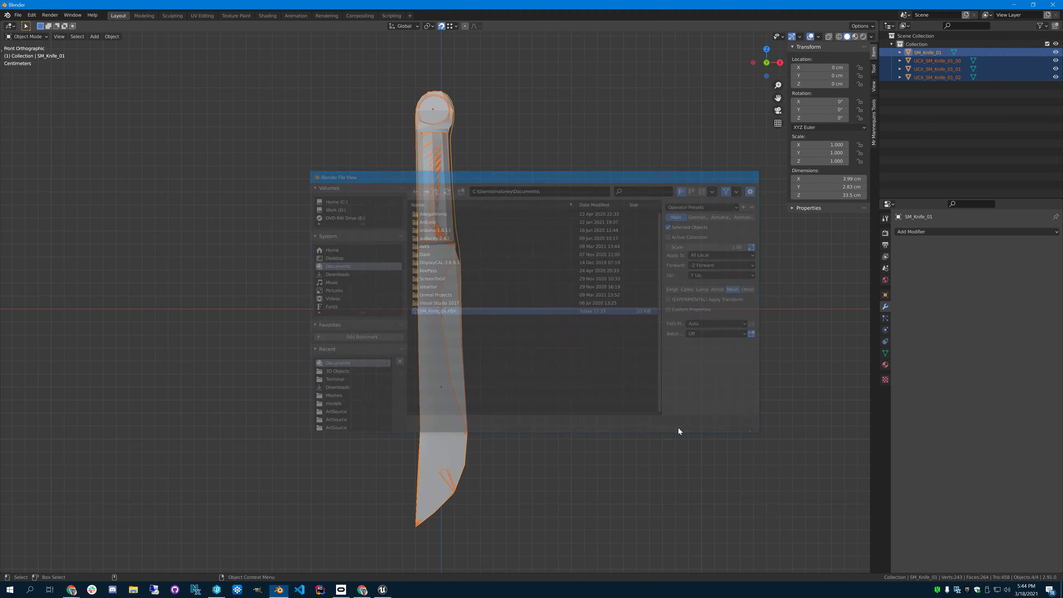
Step: Switch to Unreal Editor and import SM_Knife_01_Collision.FBX into the Dishware folder with the existing FBX import options
{"action": "left_click", "coordinate": [1016, 5]}
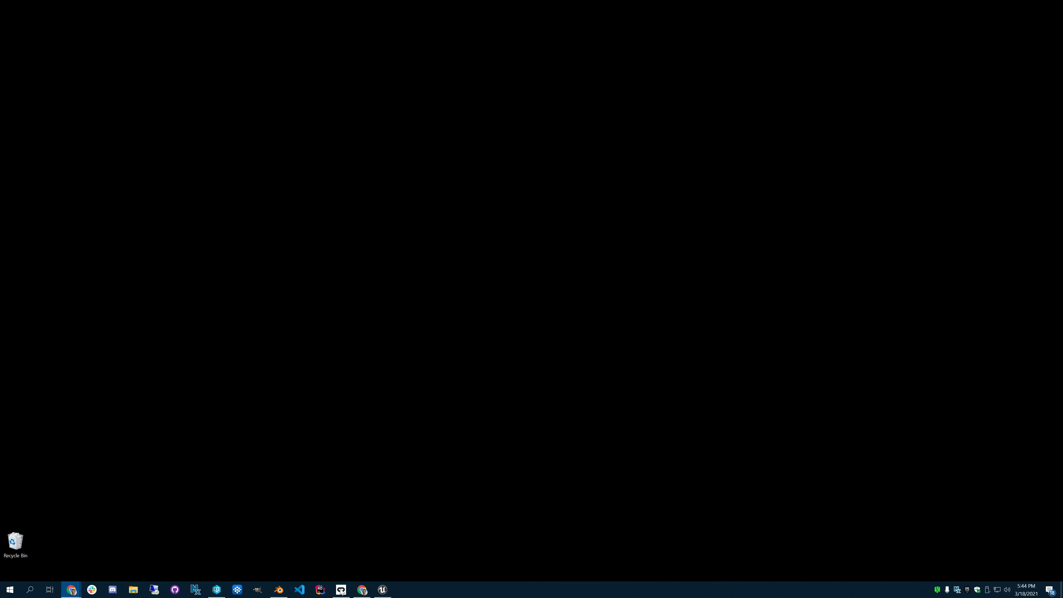
{"action": "left_click", "coordinate": [382, 589]}
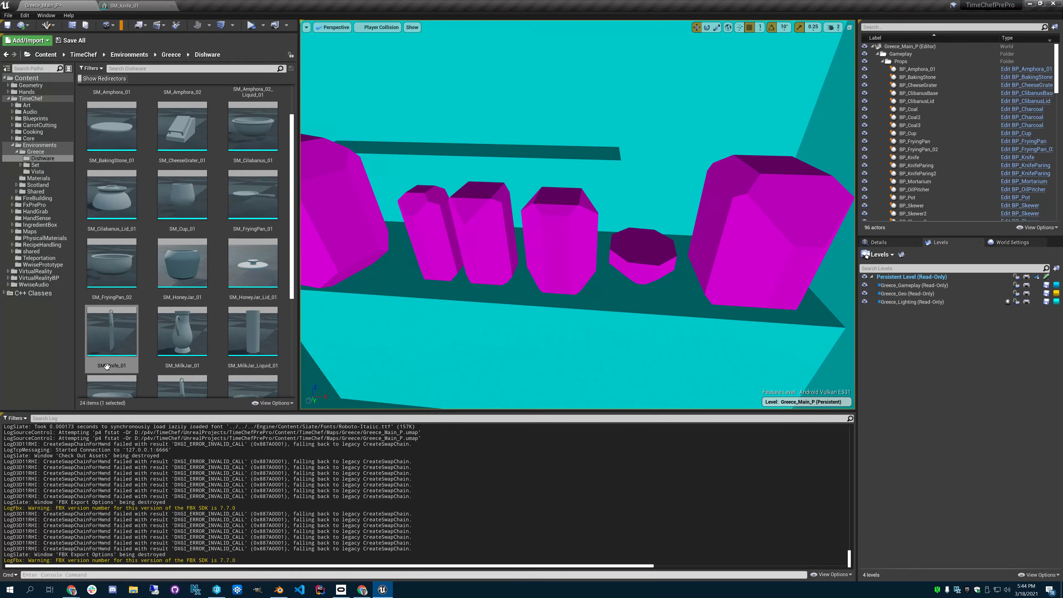
{"action": "right_click", "coordinate": [151, 336]}
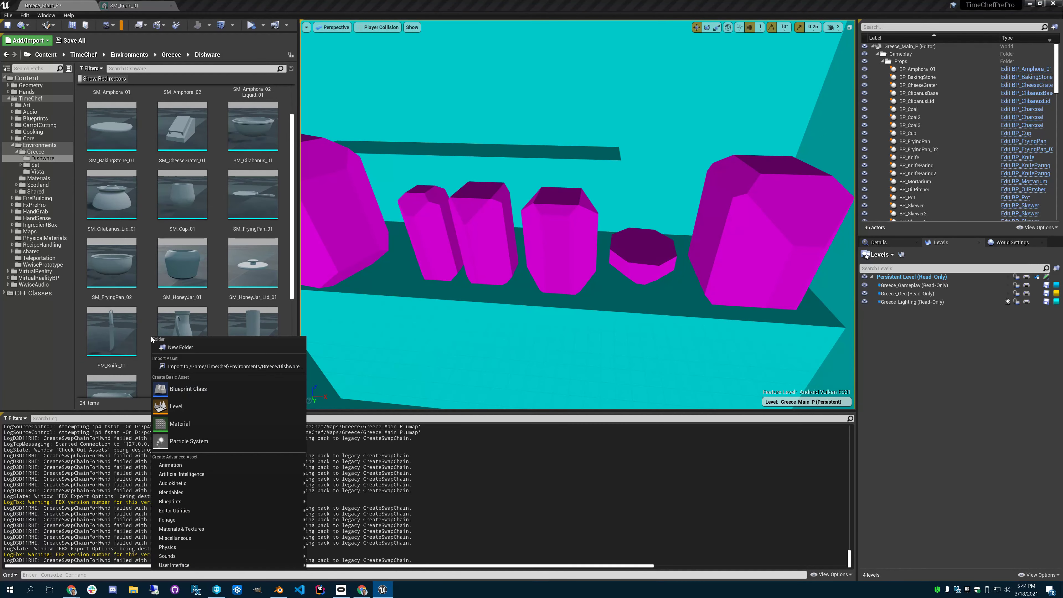
{"action": "left_click", "coordinate": [189, 370]}
{"action": "left_click", "coordinate": [114, 175]}
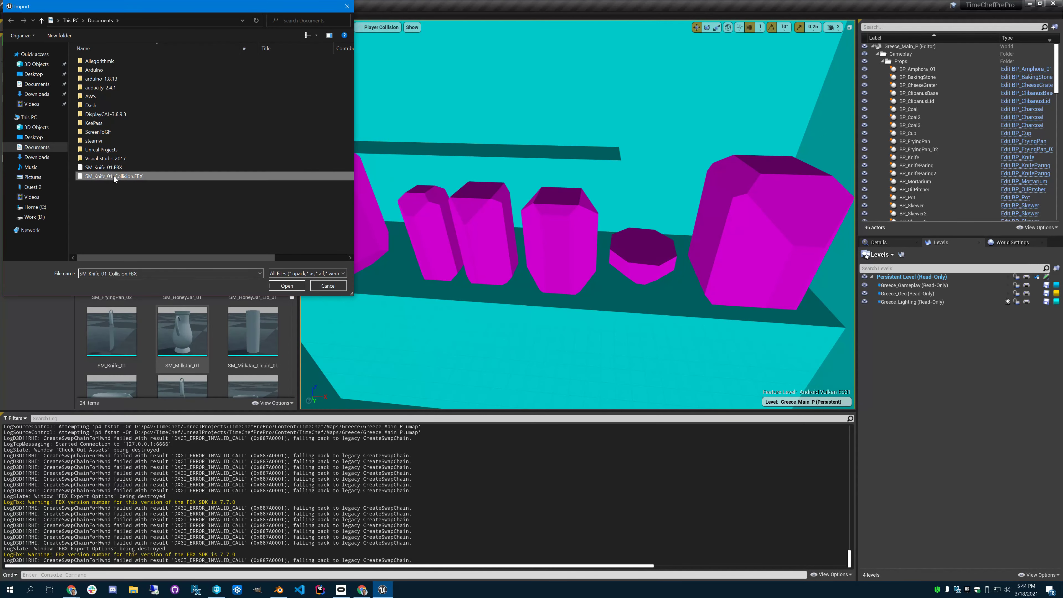
{"action": "left_click", "coordinate": [286, 285]}
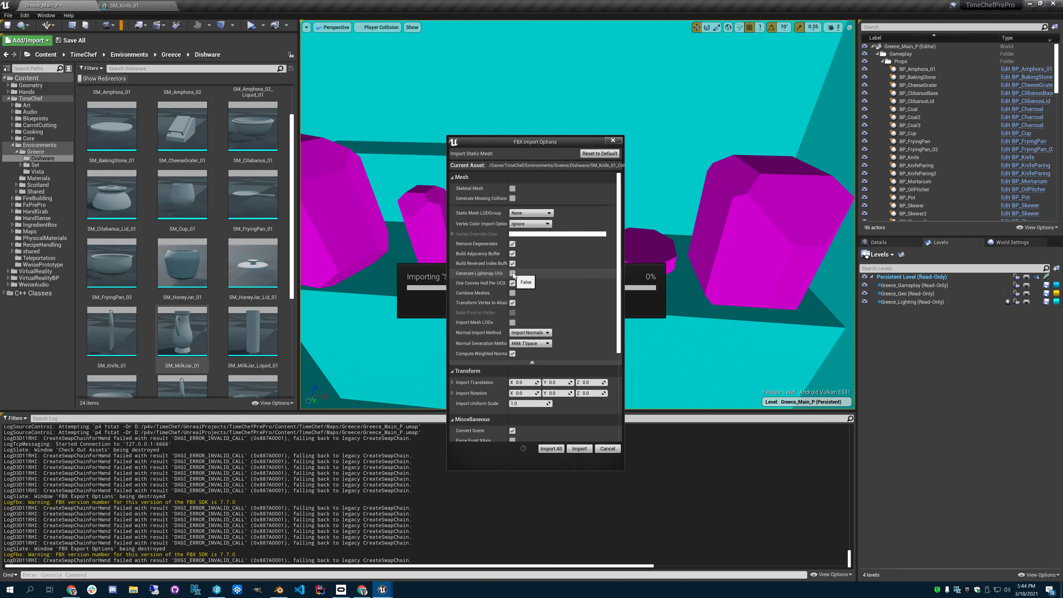
{"action": "scroll", "coordinate": [513, 274], "scroll_direction": "down", "scroll_amount": 5}
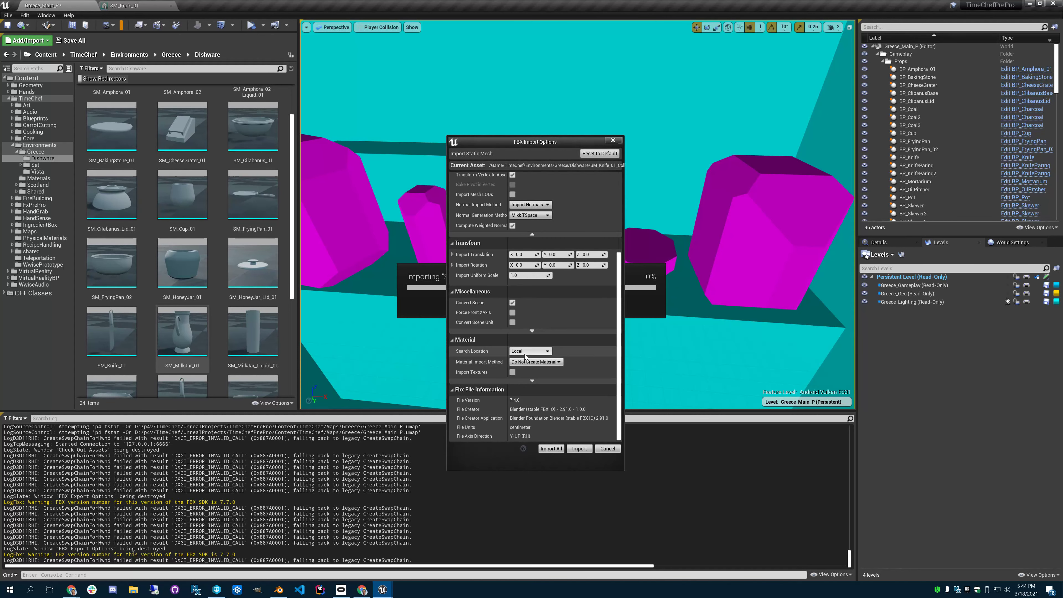
{"action": "left_click", "coordinate": [579, 449]}
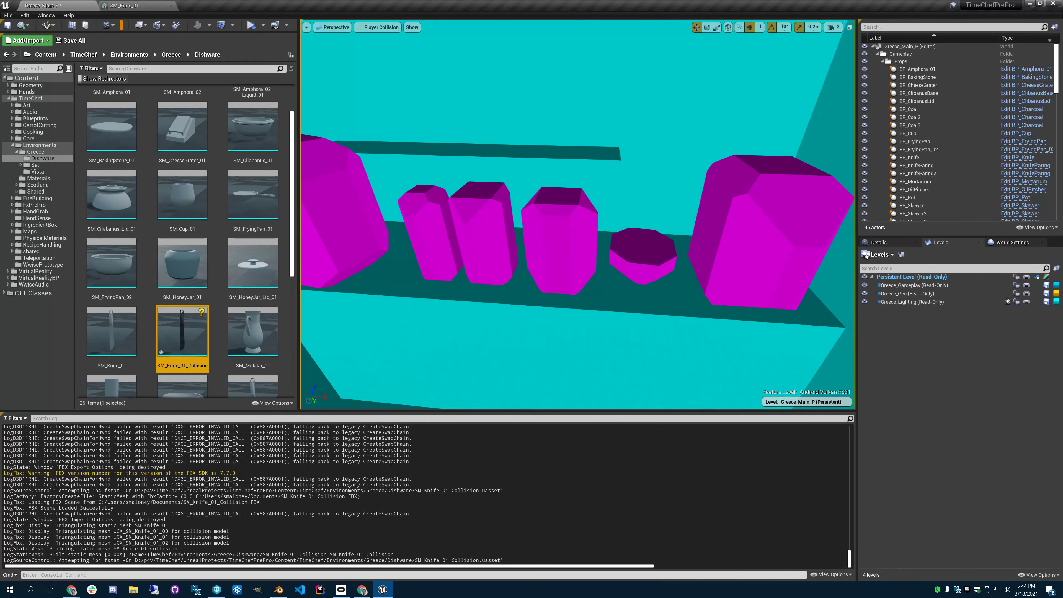
Step: Open the SM_Knife_01_Collision mesh, display its simple collision and examine the hulls around the knife up close
{"action": "double_click", "coordinate": [184, 335]}
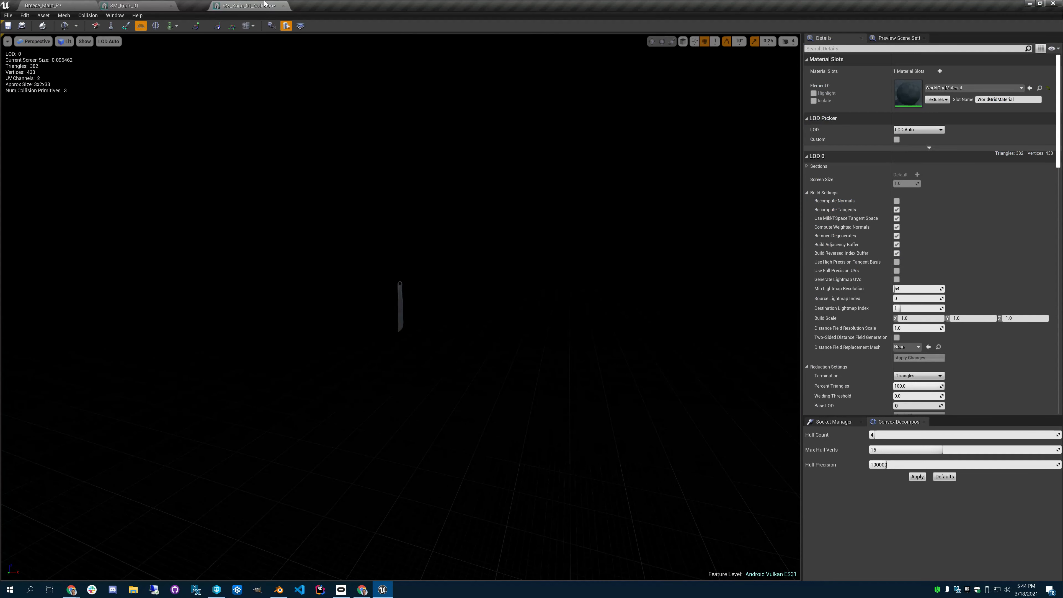
{"action": "left_click", "coordinate": [172, 30]}
{"action": "left_click", "coordinate": [187, 43]}
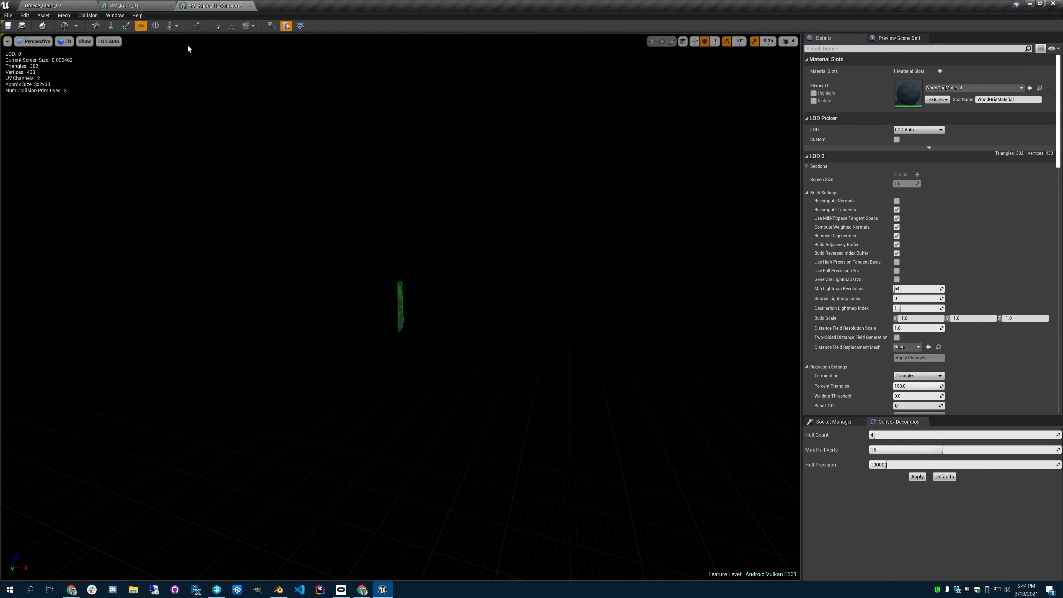
{"action": "scroll", "coordinate": [390, 269], "scroll_direction": "up", "scroll_amount": 10}
{"action": "left_click_drag", "start_coordinate": [418, 209], "coordinate": [498, 142]}
{"action": "left_click_drag", "start_coordinate": [419, 301], "coordinate": [443, 331]}
{"action": "mouse_move", "coordinate": [266, 166]}
{"action": "left_mouse_down"}
{"action": "mouse_move", "coordinate": [243, 185]}
{"action": "mouse_move", "coordinate": [266, 167]}
{"action": "left_mouse_up"}
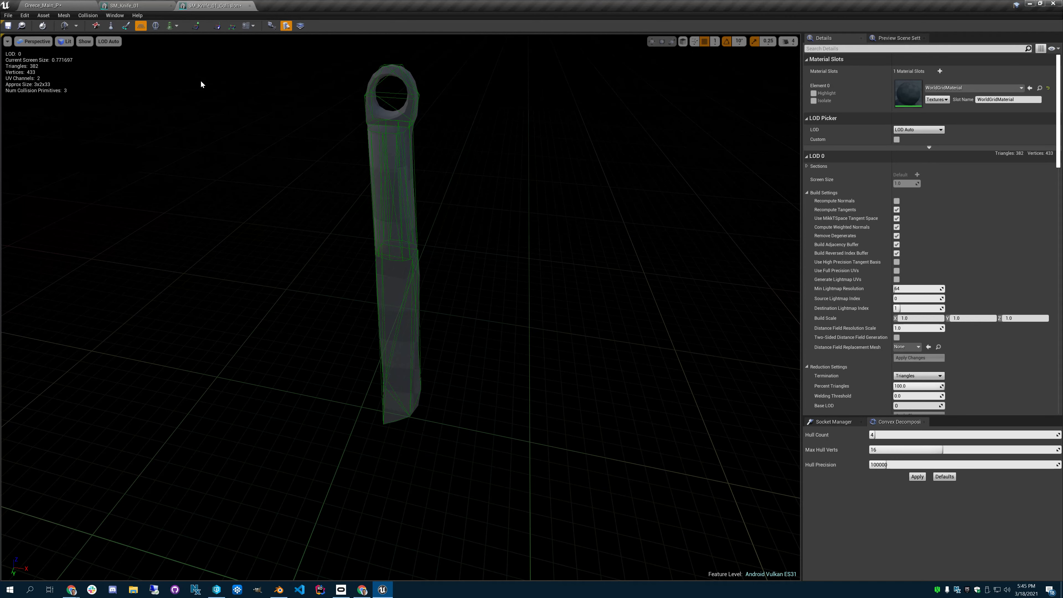
Step: Locate SM_Knife_01_Collision in the Content Browser as the selected asset, and remove the existing simplified collision from SM_Knife_01
{"action": "left_click", "coordinate": [21, 26]}
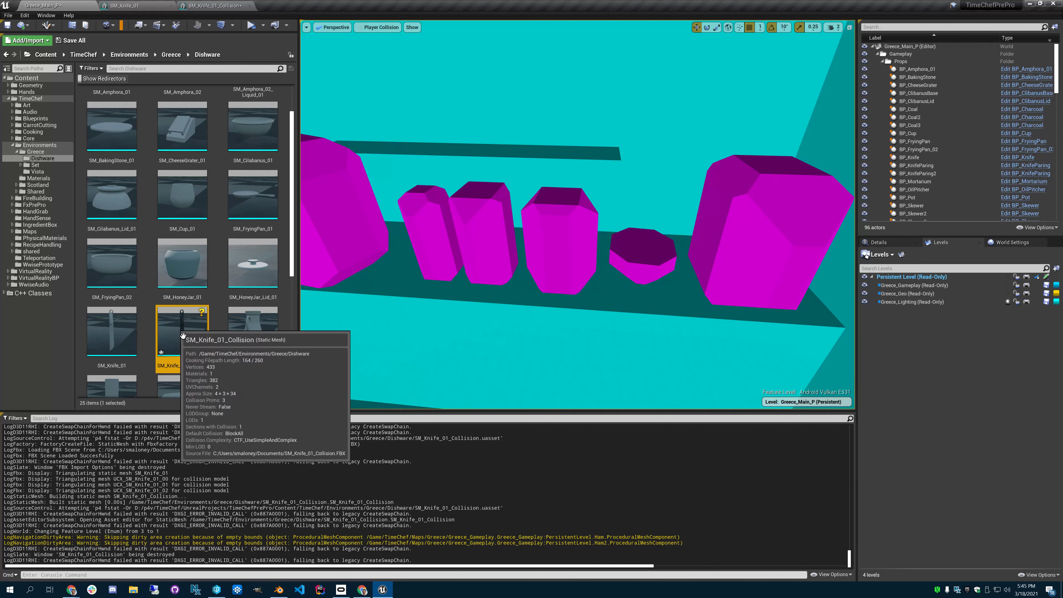
{"action": "left_click", "coordinate": [139, 9]}
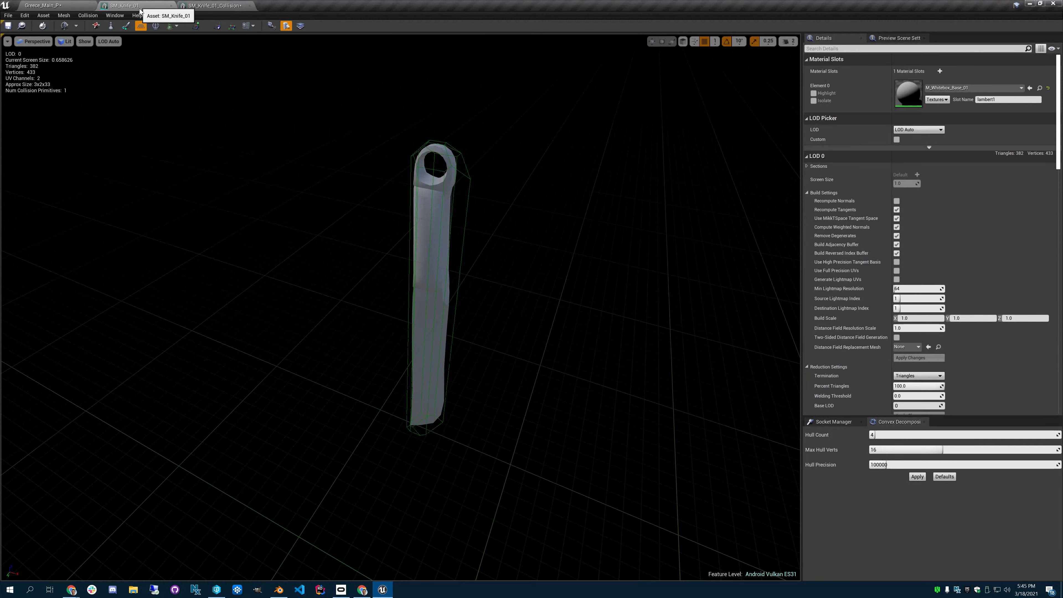
{"action": "left_click_drag", "start_coordinate": [351, 199], "coordinate": [192, 112], "text": "alt"}
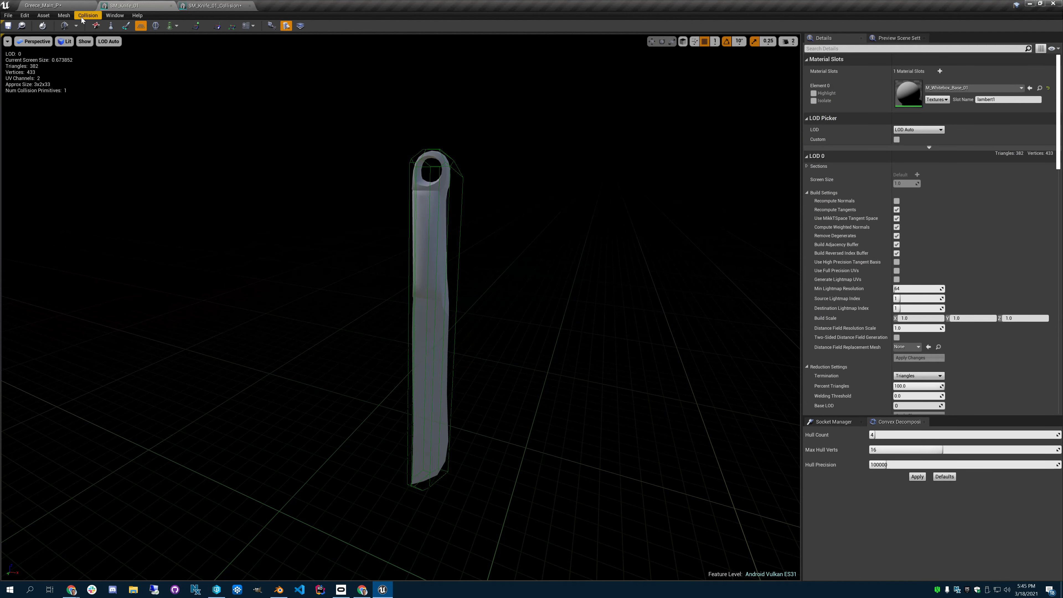
{"action": "left_click", "coordinate": [88, 15]}
{"action": "left_click", "coordinate": [103, 107]}
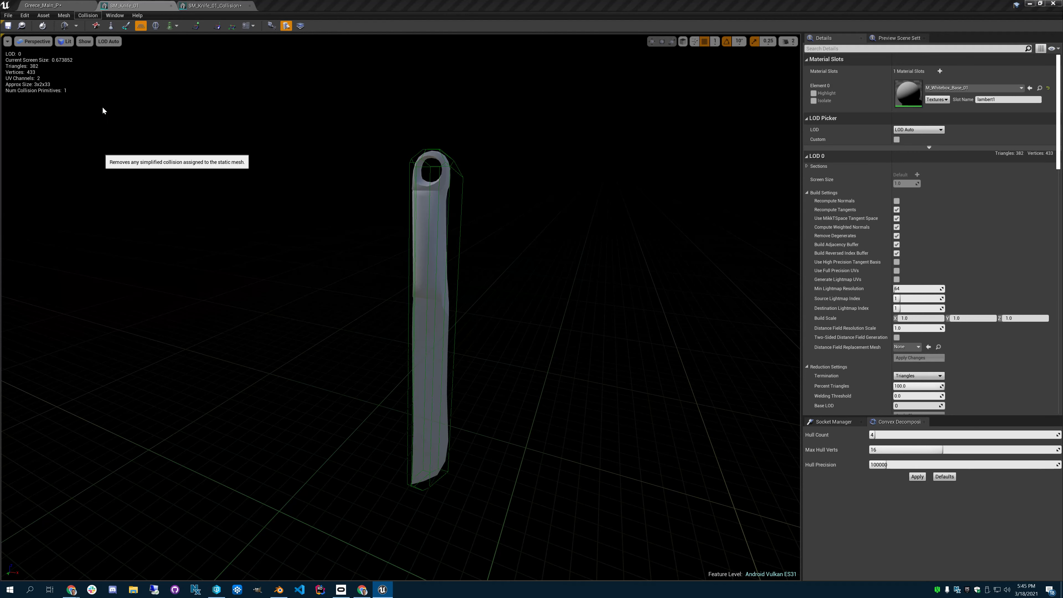
Step: Copy the collision from the selected SM_Knife_01_Collision mesh onto SM_Knife_01 and inspect the hulls around the knife
{"action": "left_click", "coordinate": [88, 15]}
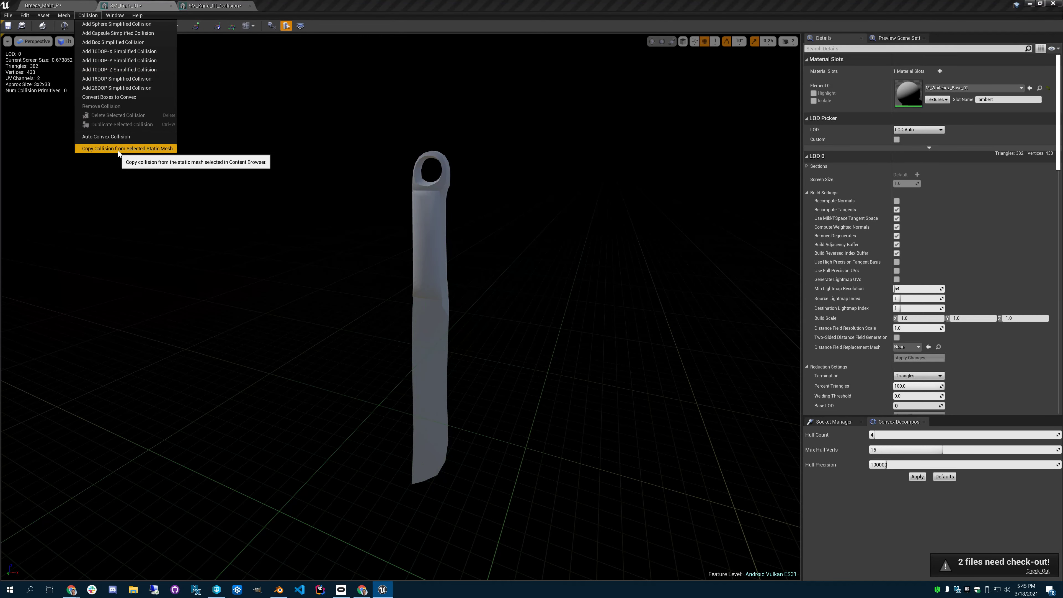
{"action": "left_click", "coordinate": [118, 149]}
{"action": "left_click_drag", "start_coordinate": [430, 244], "coordinate": [447, 210]}
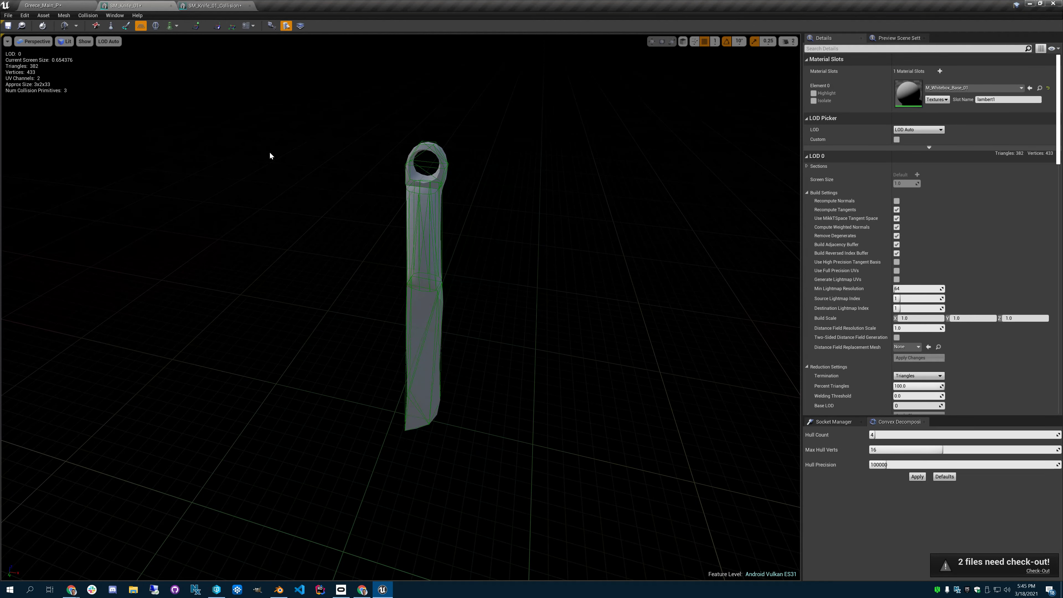
{"action": "mouse_move", "coordinate": [269, 156]}
{"action": "left_mouse_down"}
{"action": "mouse_move", "coordinate": [205, 158]}
{"action": "mouse_move", "coordinate": [272, 157]}
{"action": "left_mouse_up"}
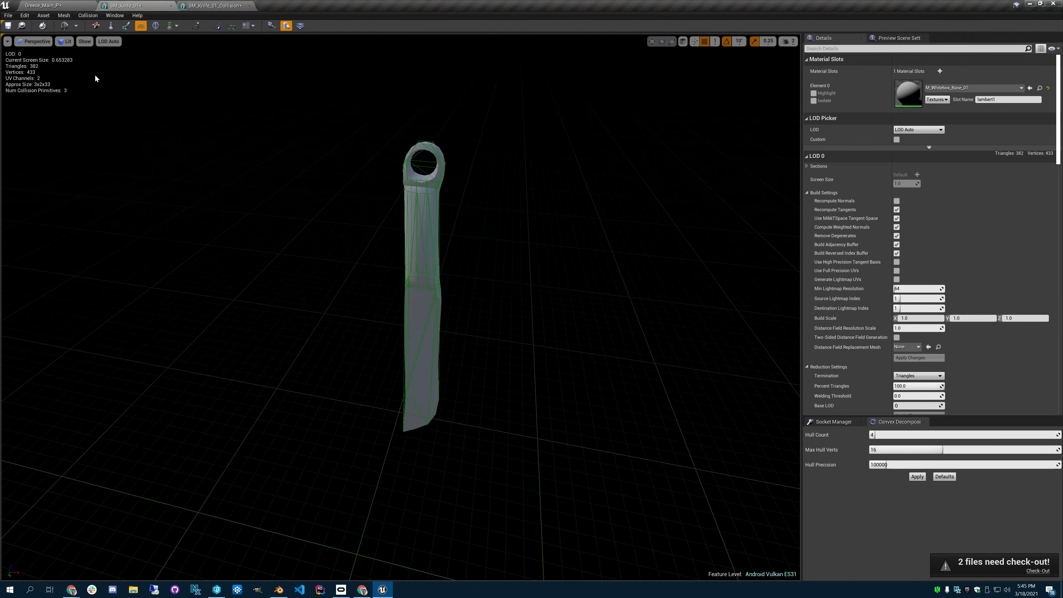
Step: Save SM_Knife_01, checking it out of source control, and close both knife mesh editors
{"action": "left_click", "coordinate": [8, 26]}
{"action": "left_click", "coordinate": [588, 371]}
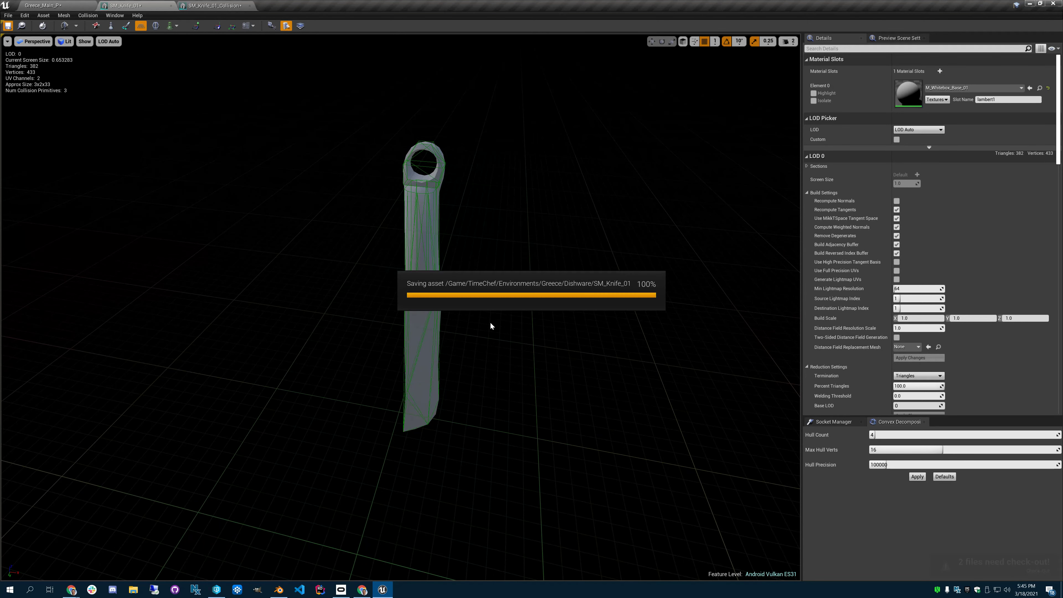
{"action": "left_click", "coordinate": [171, 6]}
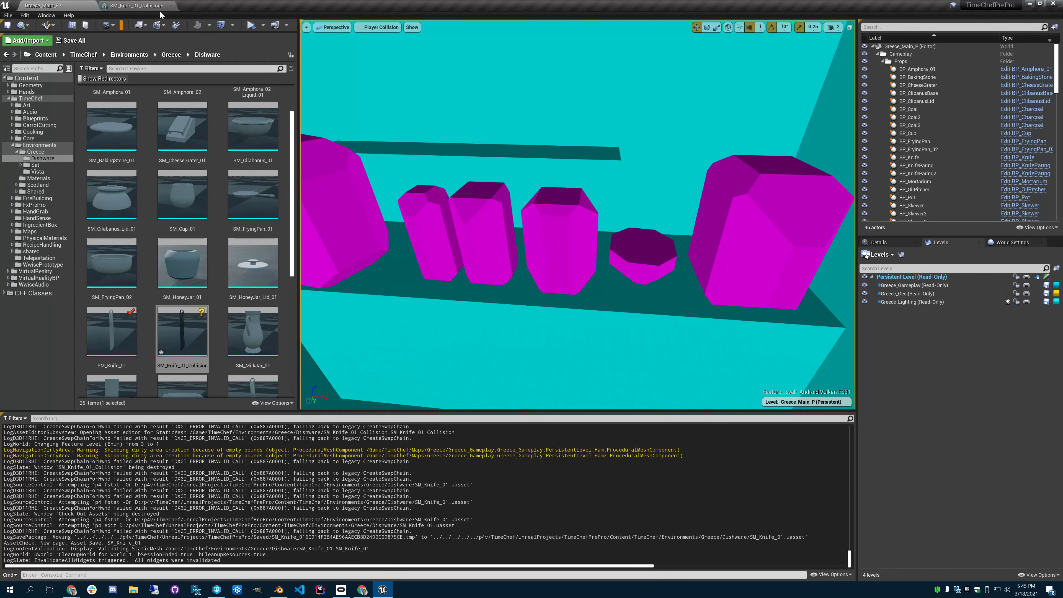
{"action": "left_click", "coordinate": [171, 6]}
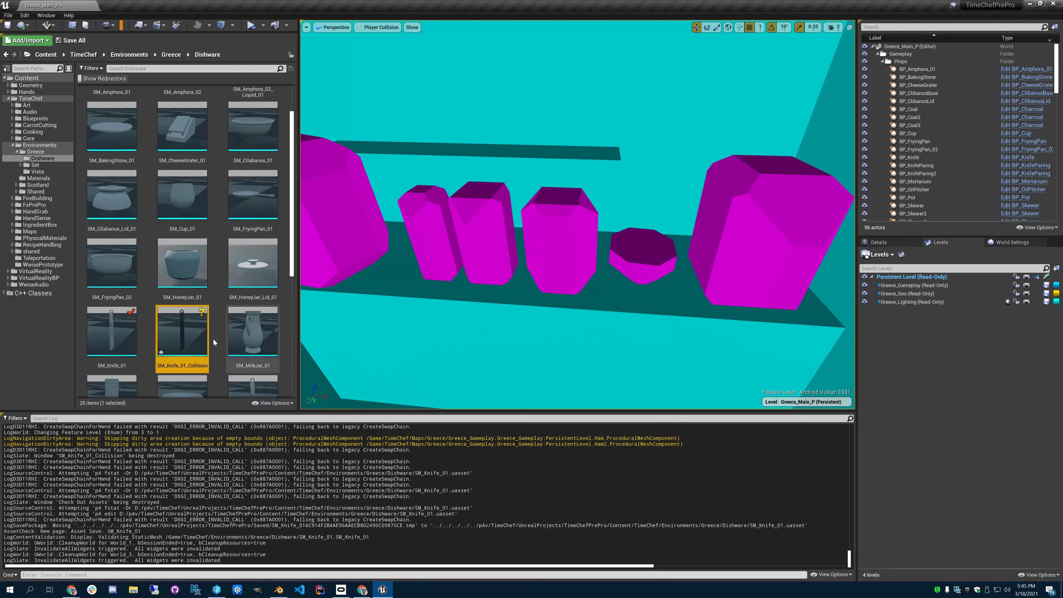
Step: Delete the SM_Knife_01_Collision static mesh from the Dishware folder
{"action": "left_click", "coordinate": [275, 332]}
{"action": "left_click", "coordinate": [178, 330]}
{"action": "key", "text": "Delete"}
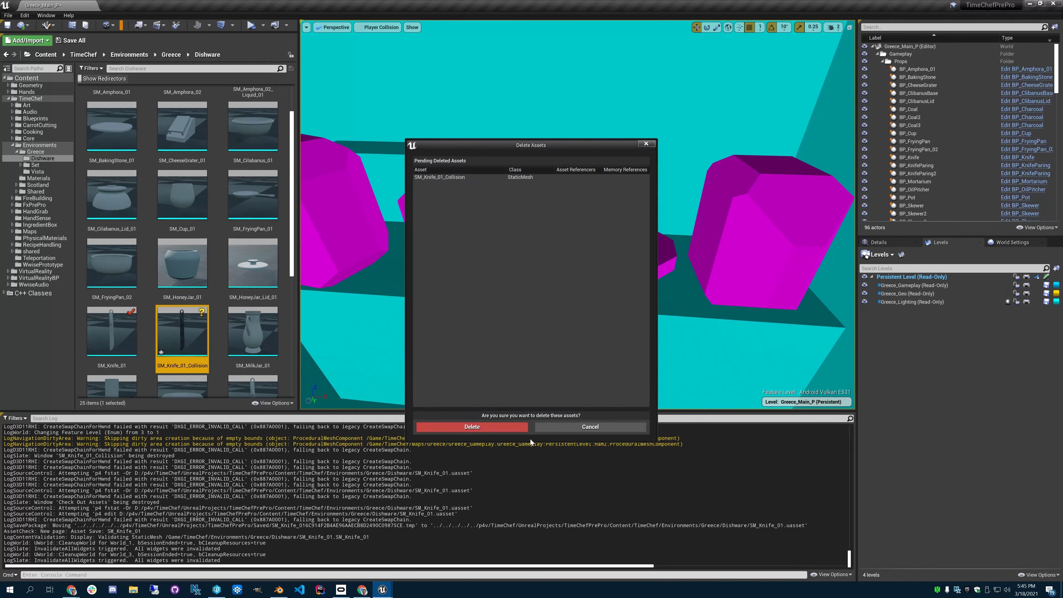
{"action": "left_click", "coordinate": [484, 428]}
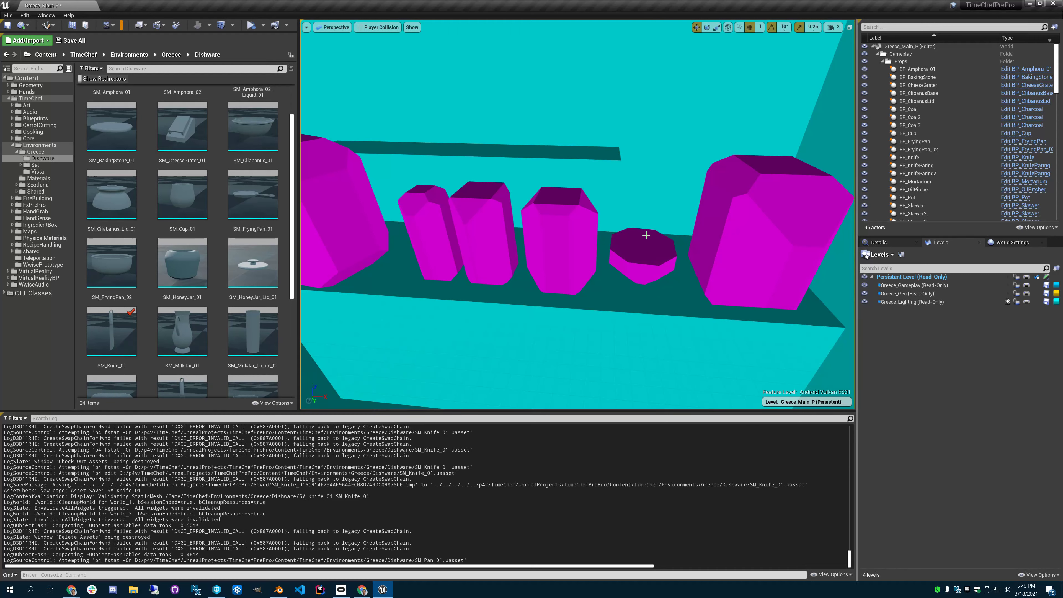
Step: Select the BP_Pot bowl on the shelf, show its details and switch the level viewport to Lit view
{"action": "left_click", "coordinate": [642, 266]}
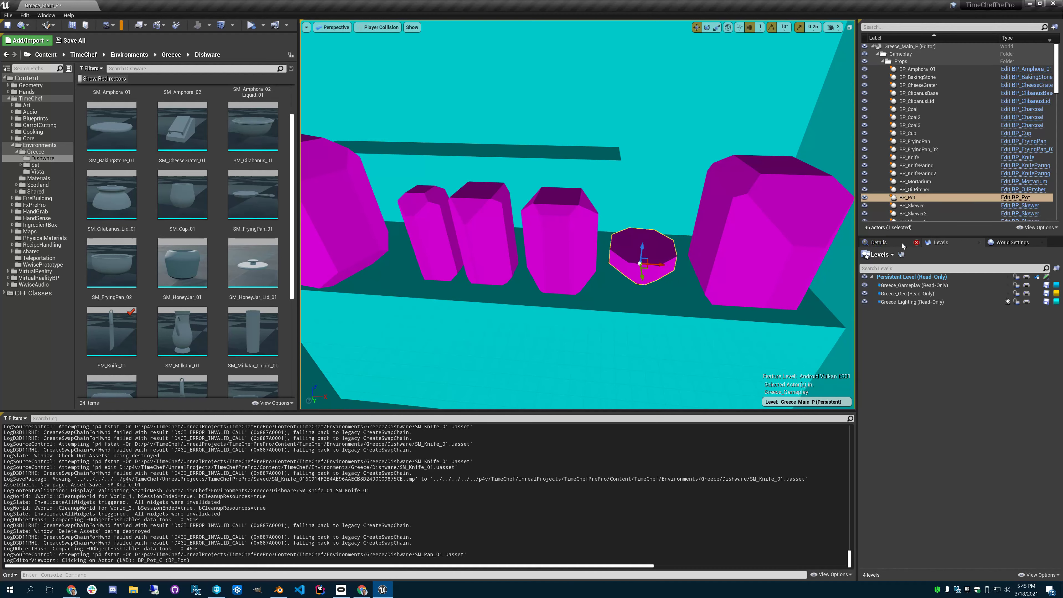
{"action": "left_click", "coordinate": [878, 241]}
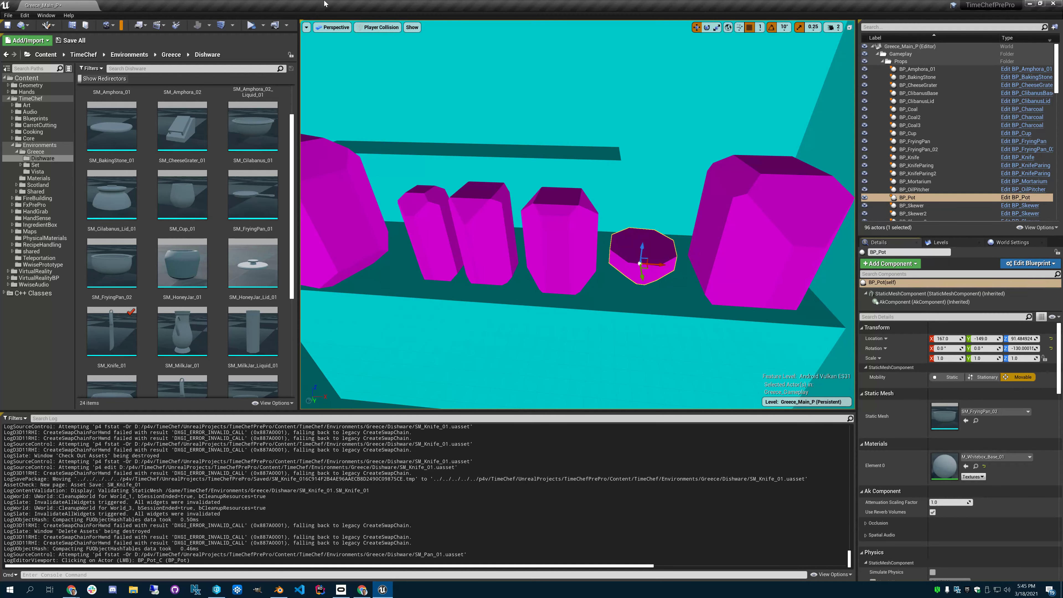
{"action": "left_click", "coordinate": [381, 27]}
{"action": "left_click", "coordinate": [376, 44]}
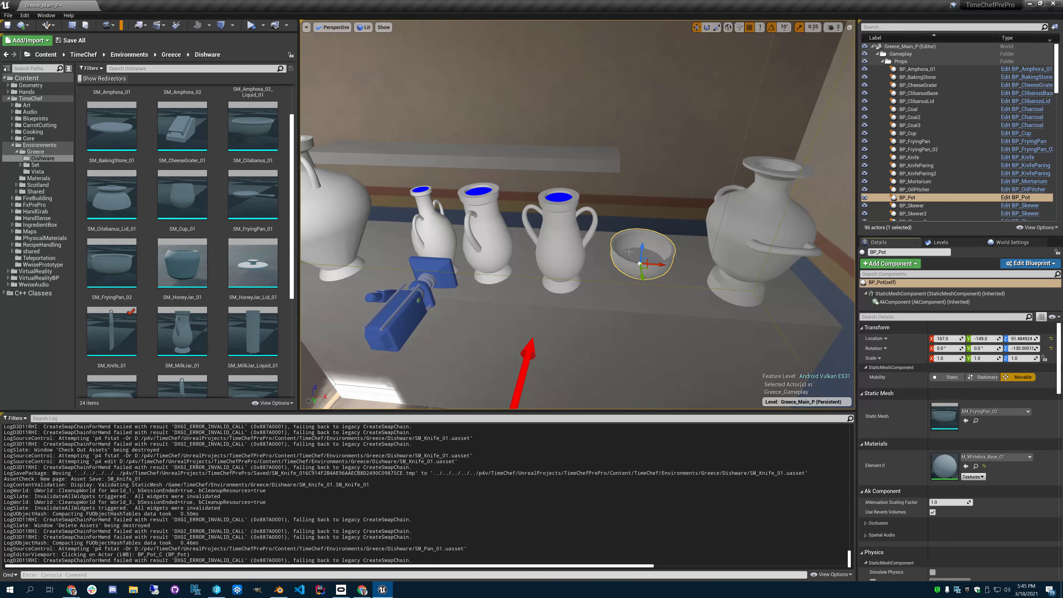